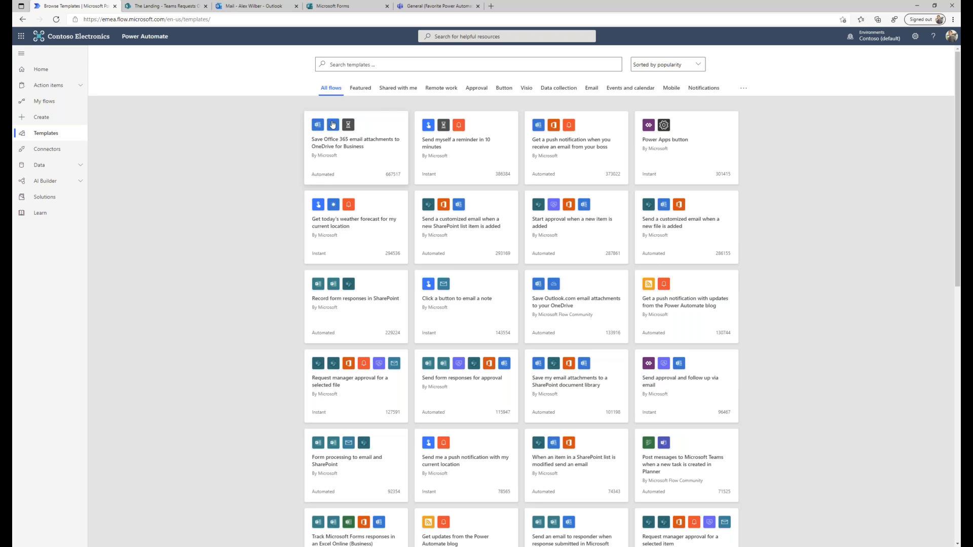
Search templates for 'teams' and open the 'Post messages to Microsoft Teams when a new task is created in Planner' template.
{"action": "left_click", "coordinate": [388, 70]}
{"action": "type", "text": "teams"}
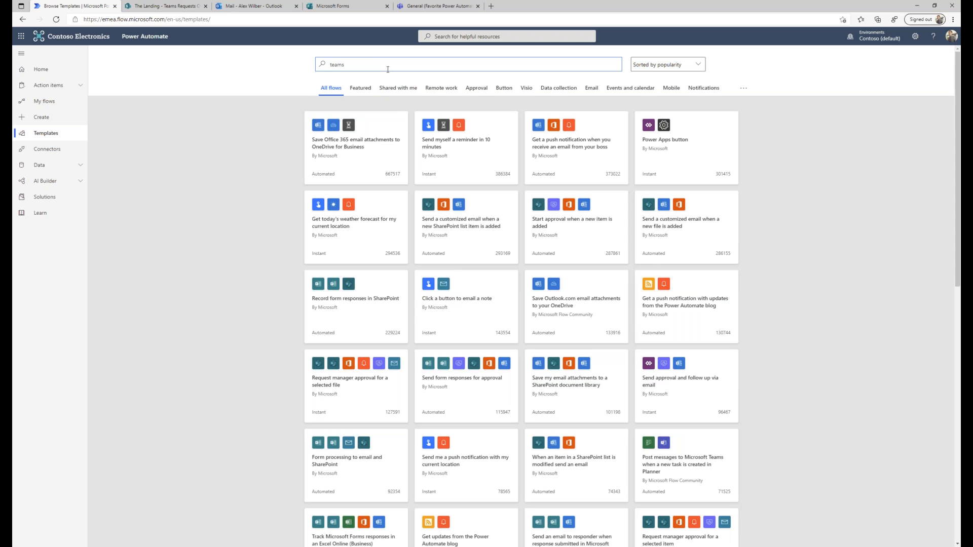
{"action": "key", "text": "Return"}
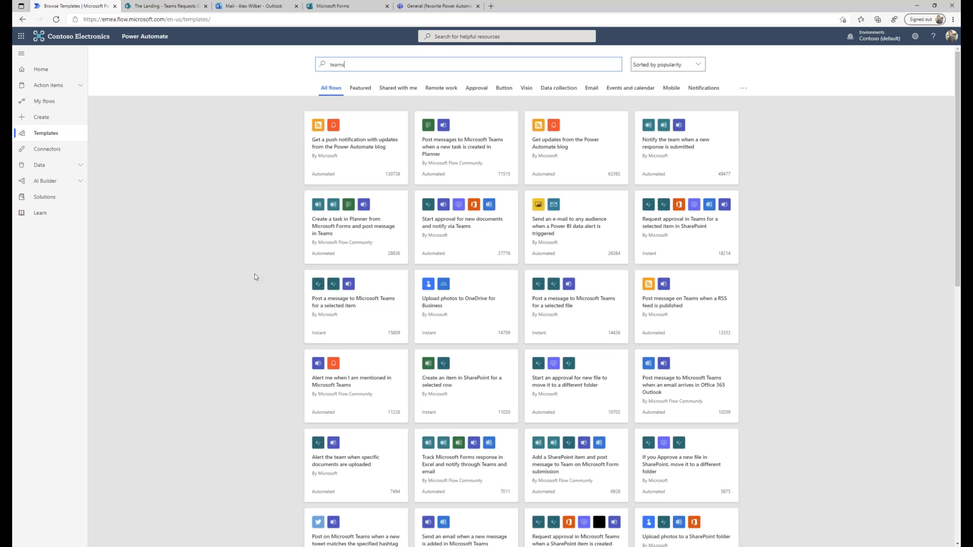
{"action": "left_click", "coordinate": [465, 147]}
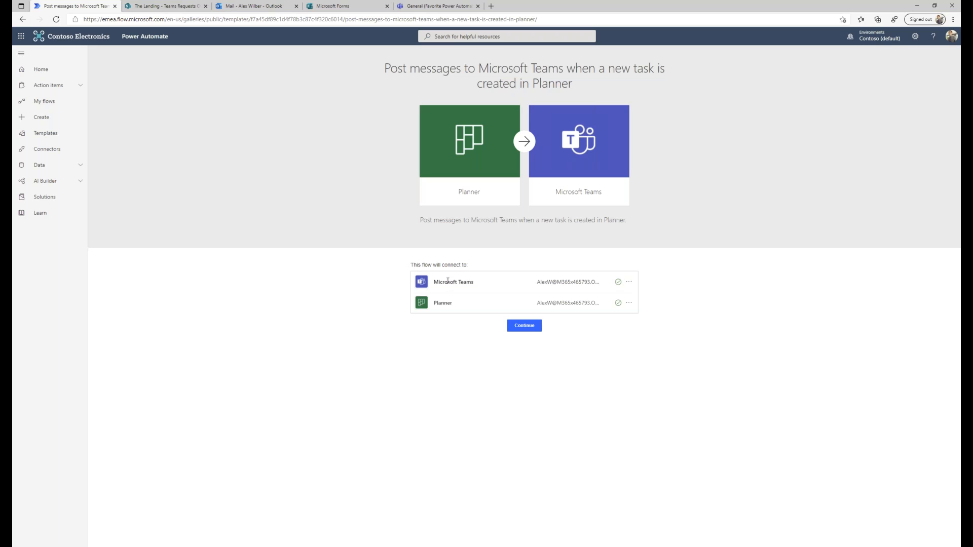
Set up the template with Plan Id Mark 8 Project Plan, Team My Workspace, Channel General.
{"action": "left_click", "coordinate": [531, 333]}
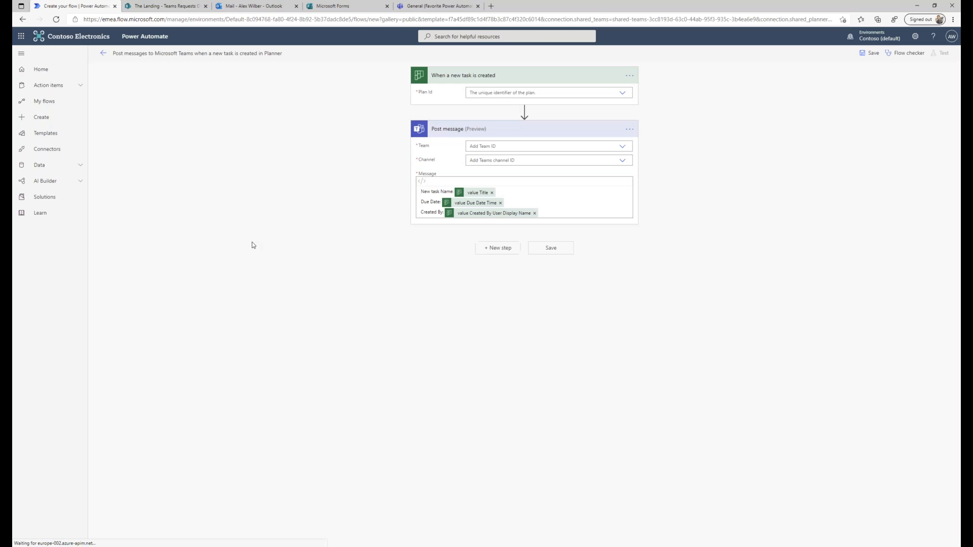
{"action": "left_click", "coordinate": [623, 95]}
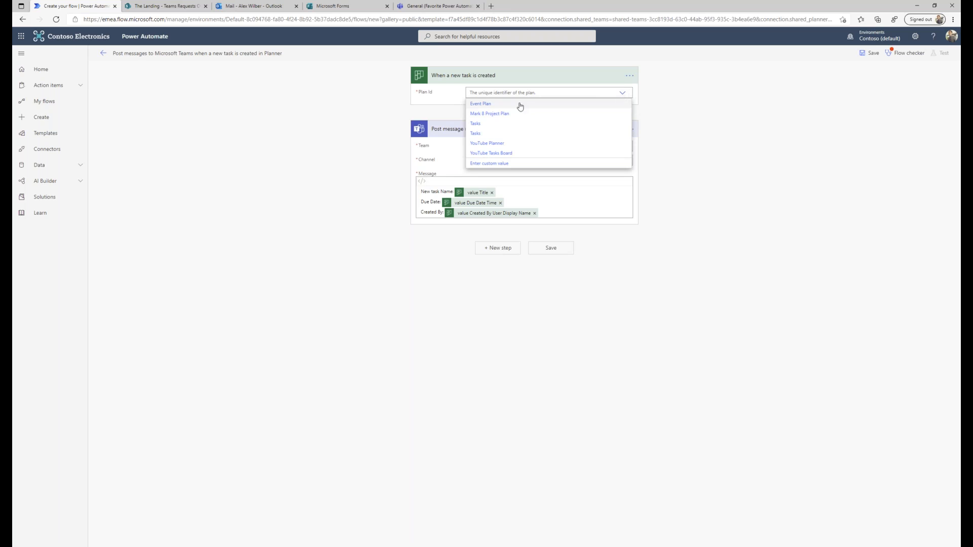
{"action": "left_click", "coordinate": [494, 114]}
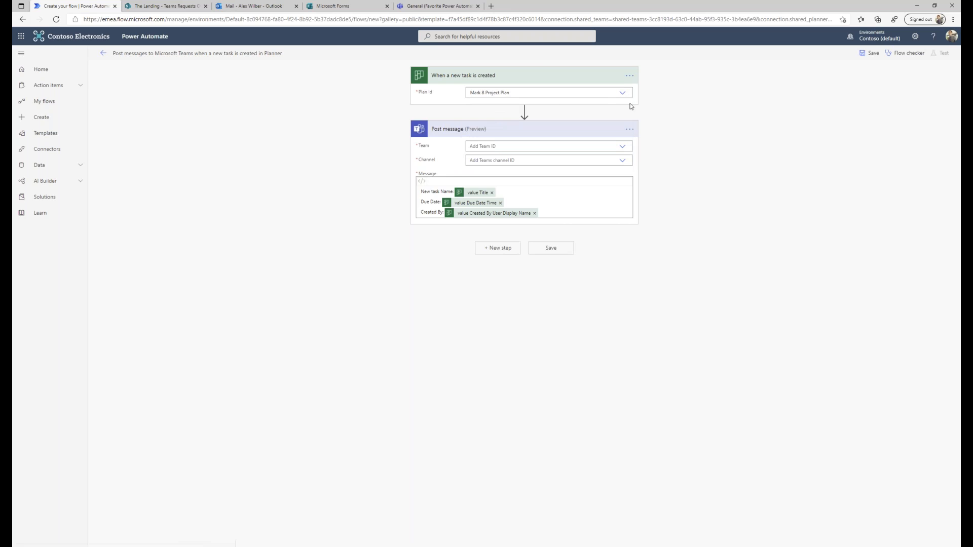
{"action": "left_click", "coordinate": [627, 148]}
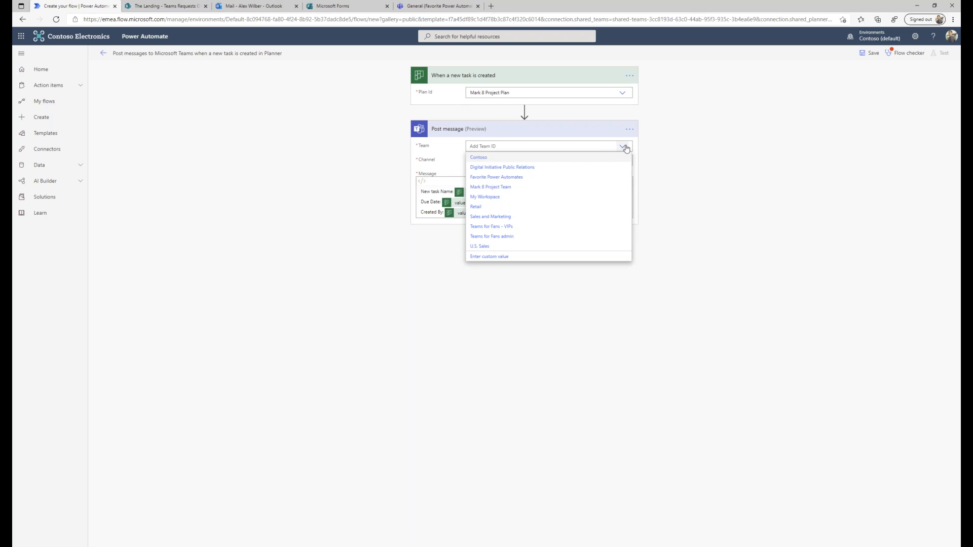
{"action": "left_click", "coordinate": [493, 202]}
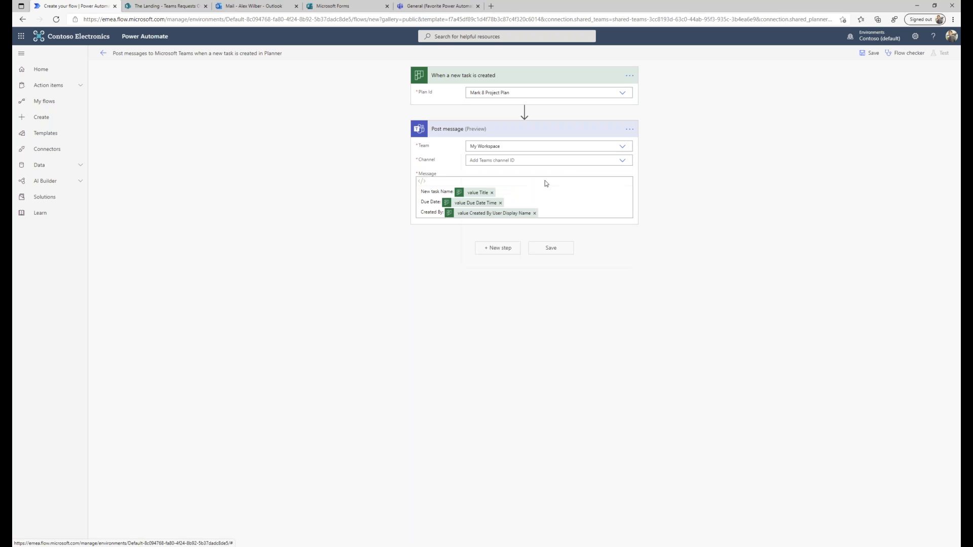
{"action": "left_click", "coordinate": [623, 164]}
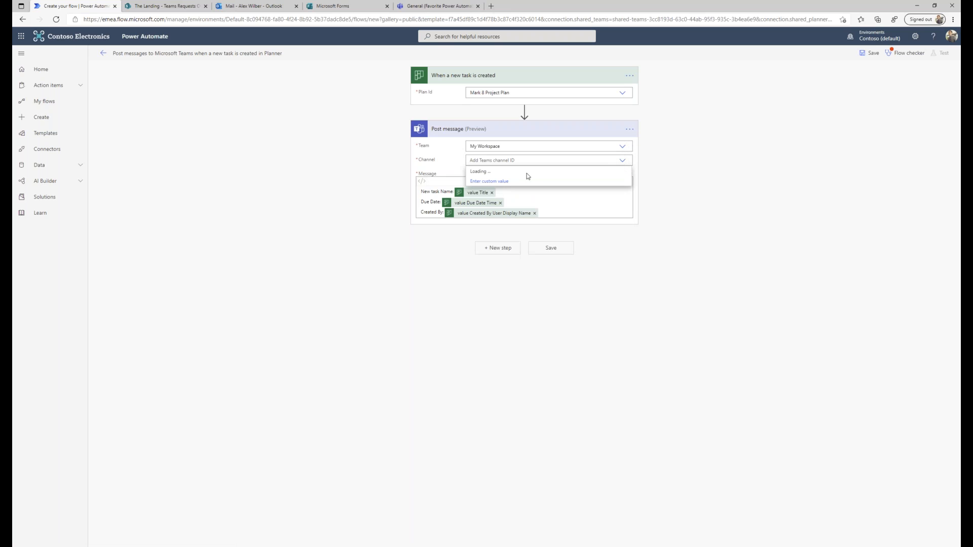
{"action": "left_click", "coordinate": [489, 174]}
Save the flow and leave the editor for the template gallery.
{"action": "left_click", "coordinate": [560, 252]}
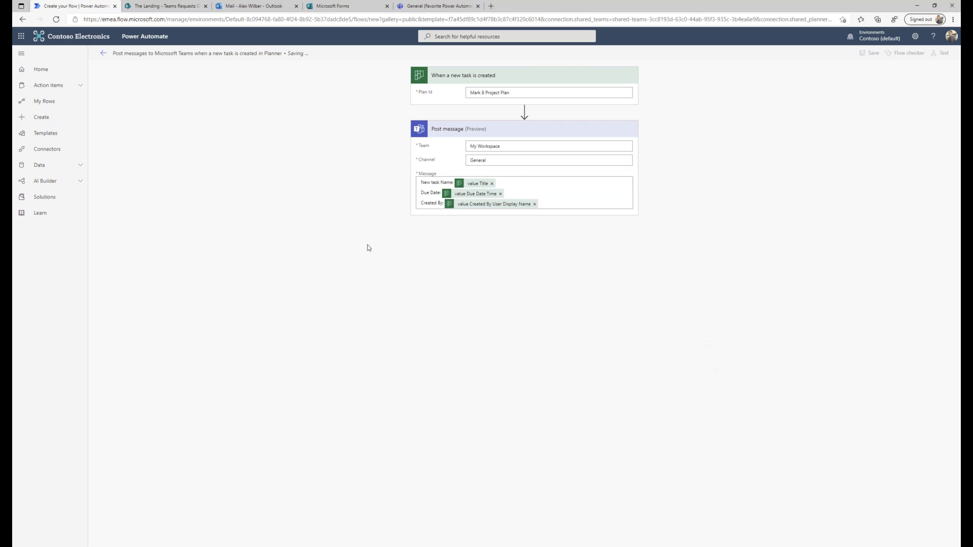
{"action": "left_click", "coordinate": [54, 140]}
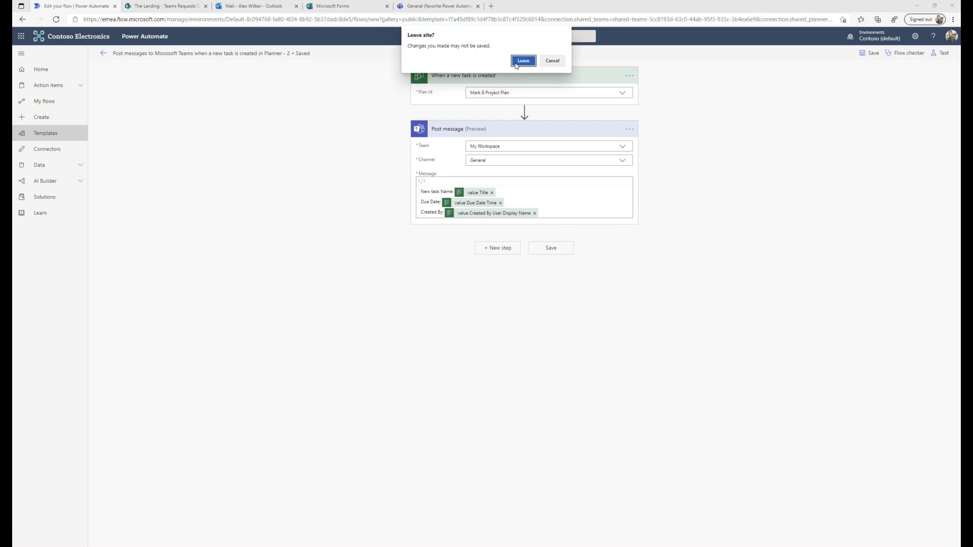
{"action": "left_click", "coordinate": [516, 64]}
Search templates for 'teams 1:1', then refine the search to 'teams follow'.
{"action": "left_click", "coordinate": [401, 63]}
{"action": "type", "text": "teams"}
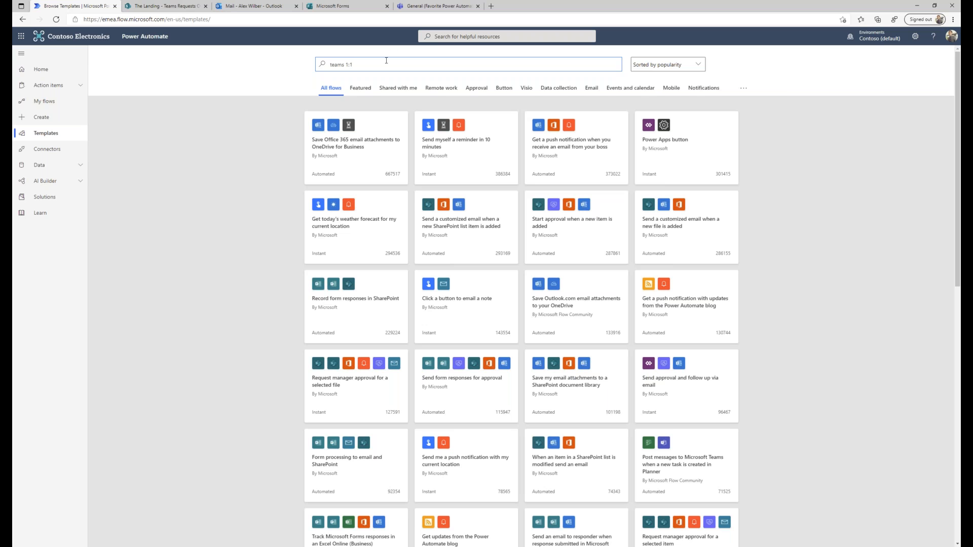
{"action": "type", "text": "1:1"}
{"action": "key", "text": "Return"}
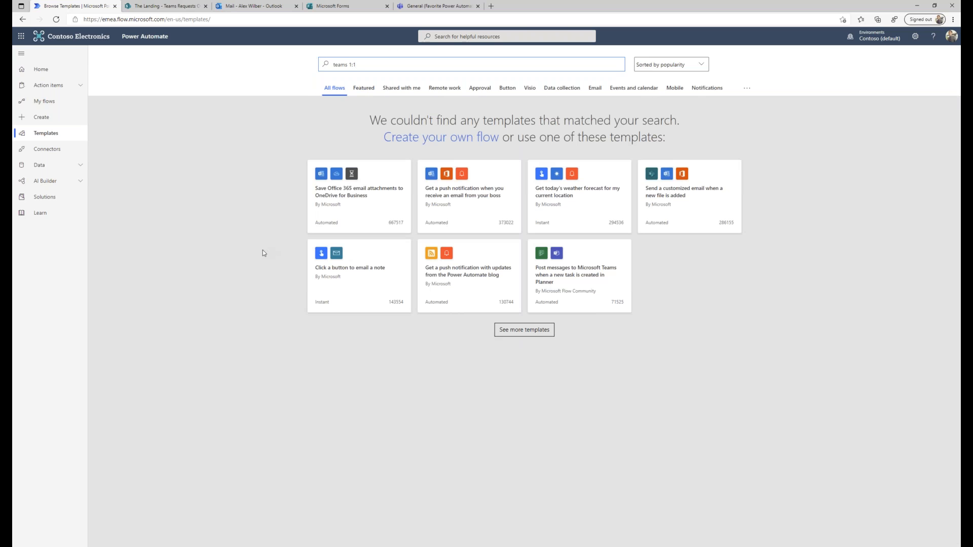
{"action": "double_click", "coordinate": [352, 64]}
{"action": "type", "text": "follow"}
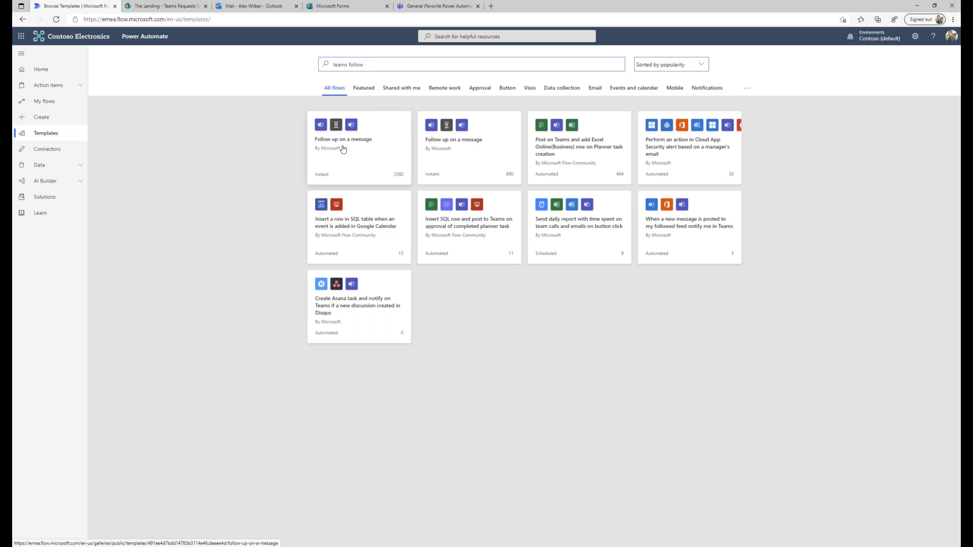
Open the Follow up on a message flow from My flows in edit mode.
{"action": "left_click", "coordinate": [50, 102]}
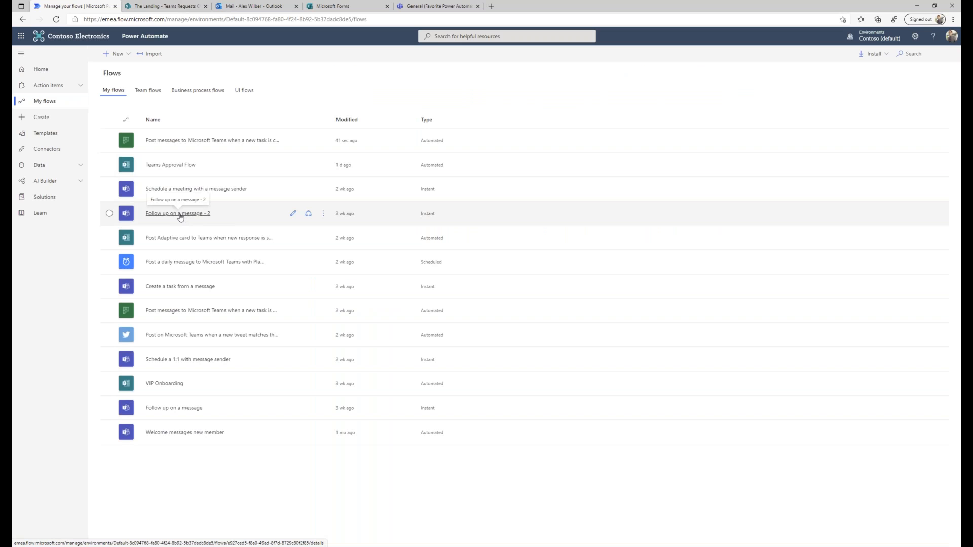
{"action": "left_click", "coordinate": [189, 409]}
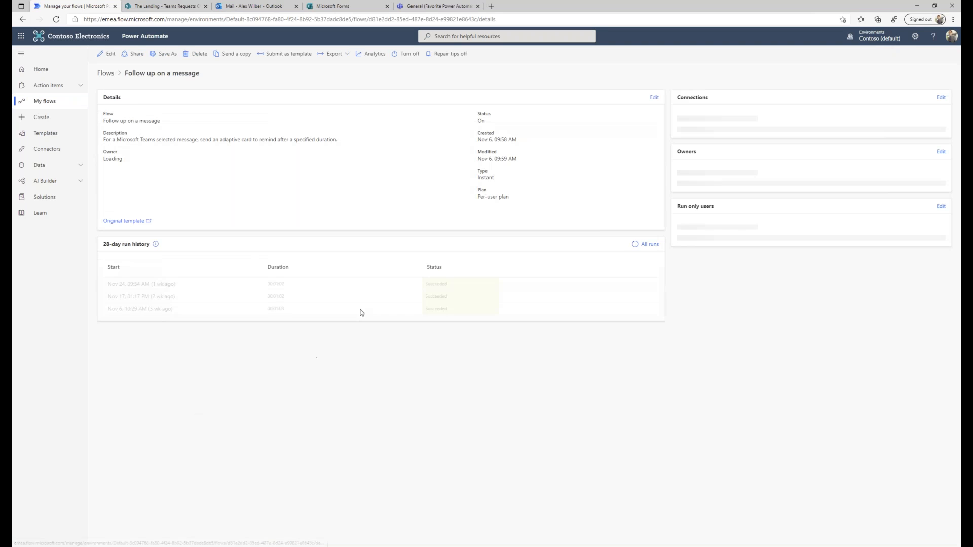
{"action": "left_click", "coordinate": [107, 54]}
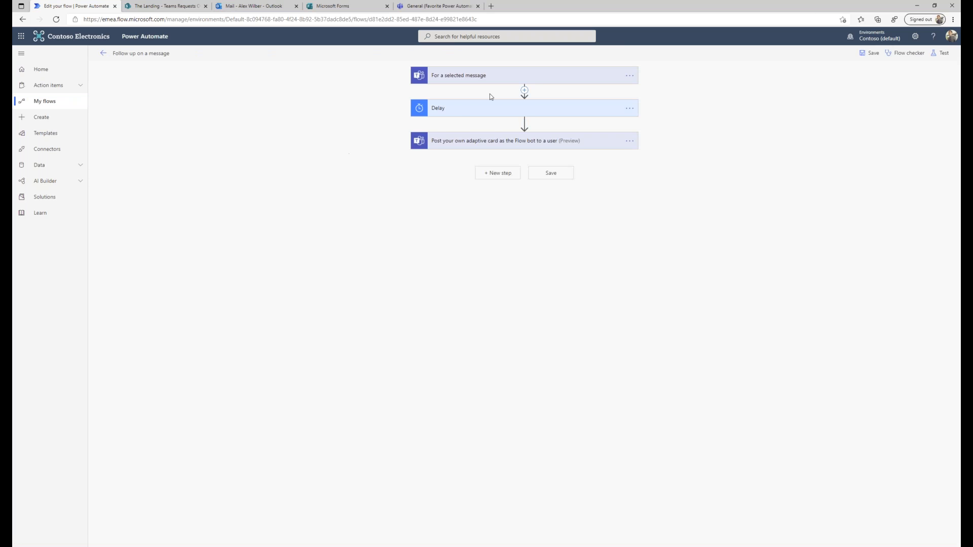
Inspect the trigger's adaptive card reminder choice list, then expand the Delay step.
{"action": "left_click", "coordinate": [526, 77]}
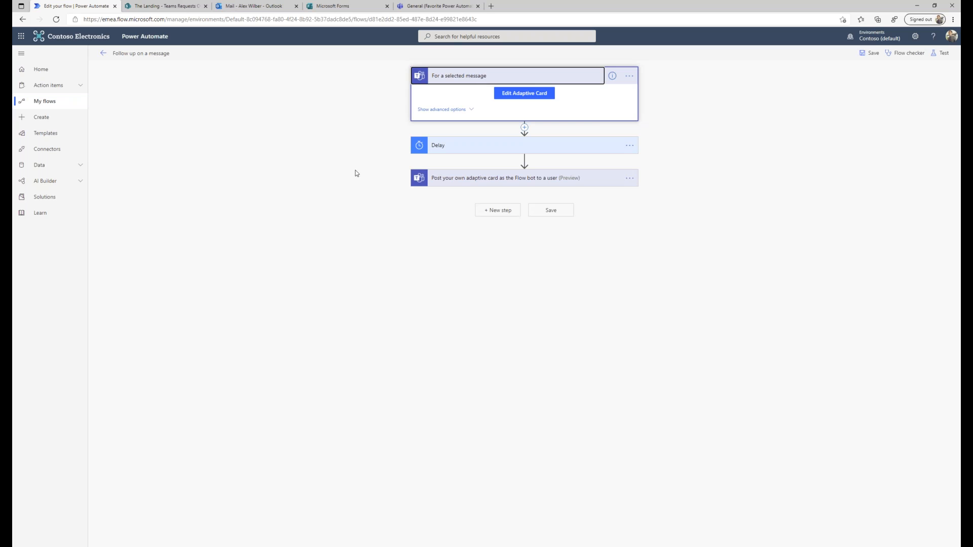
{"action": "left_click", "coordinate": [524, 94]}
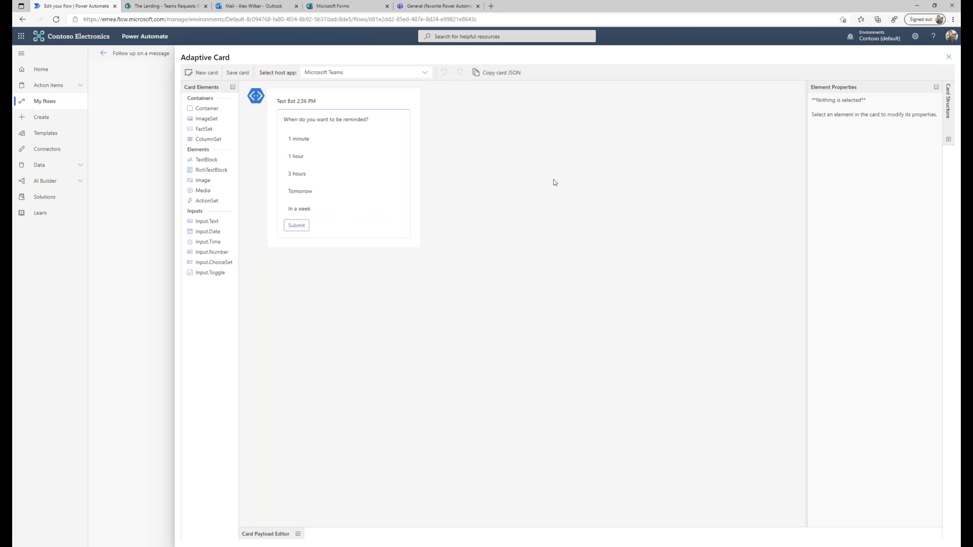
{"action": "left_click", "coordinate": [312, 142]}
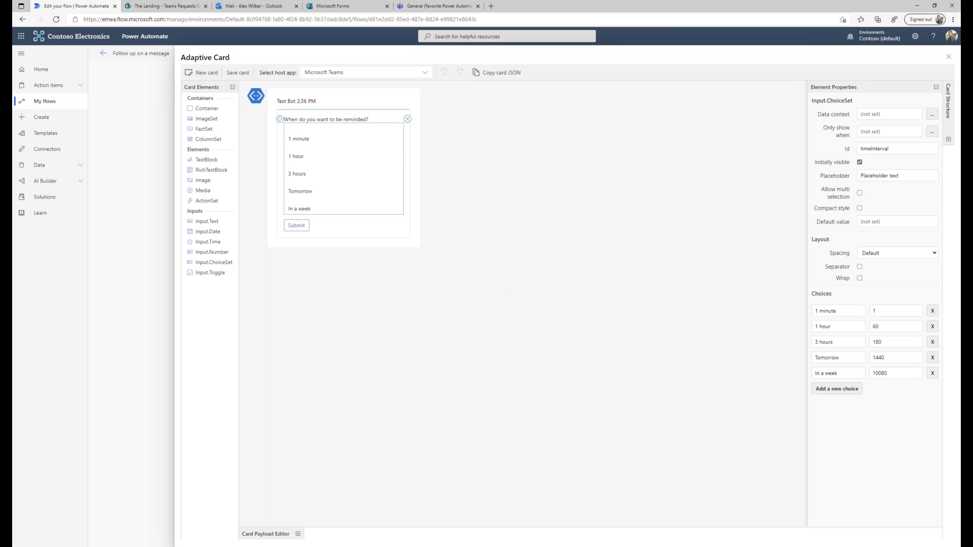
{"action": "left_click", "coordinate": [949, 60]}
{"action": "left_click", "coordinate": [499, 145]}
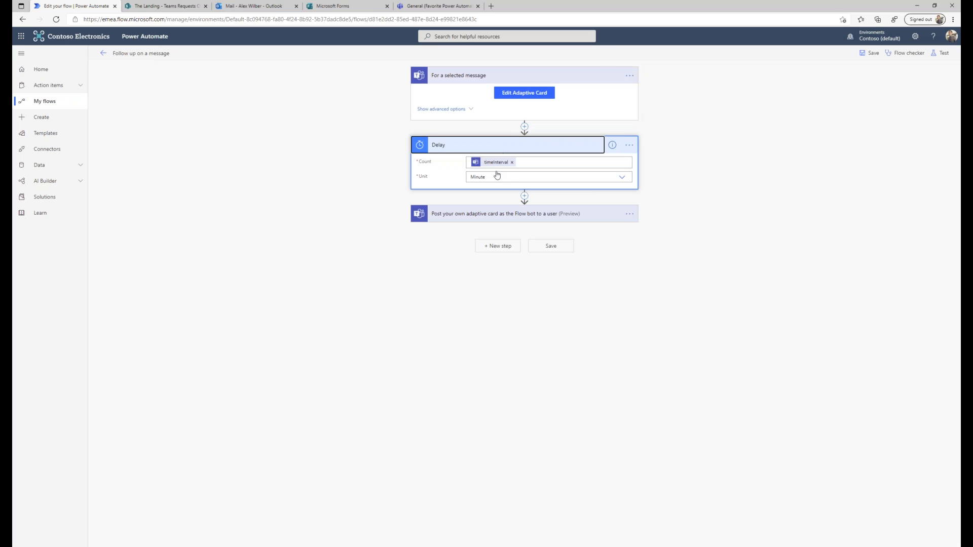
Review the Delay count and the Flow bot adaptive card's recipient and message, then go to Teams.
{"action": "left_click", "coordinate": [541, 162]}
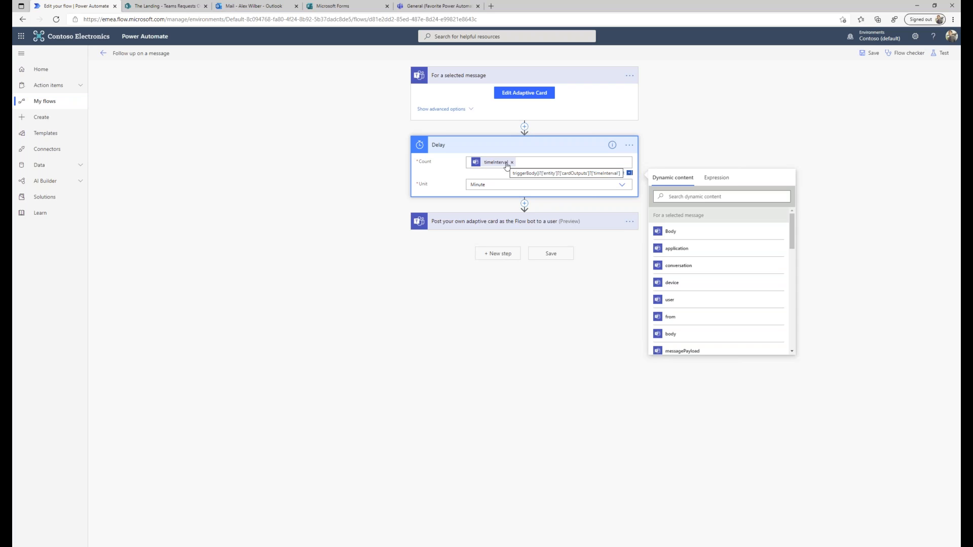
{"action": "left_click", "coordinate": [496, 221]}
{"action": "scroll", "coordinate": [700, 287], "scroll_direction": "down", "scroll_amount": 2}
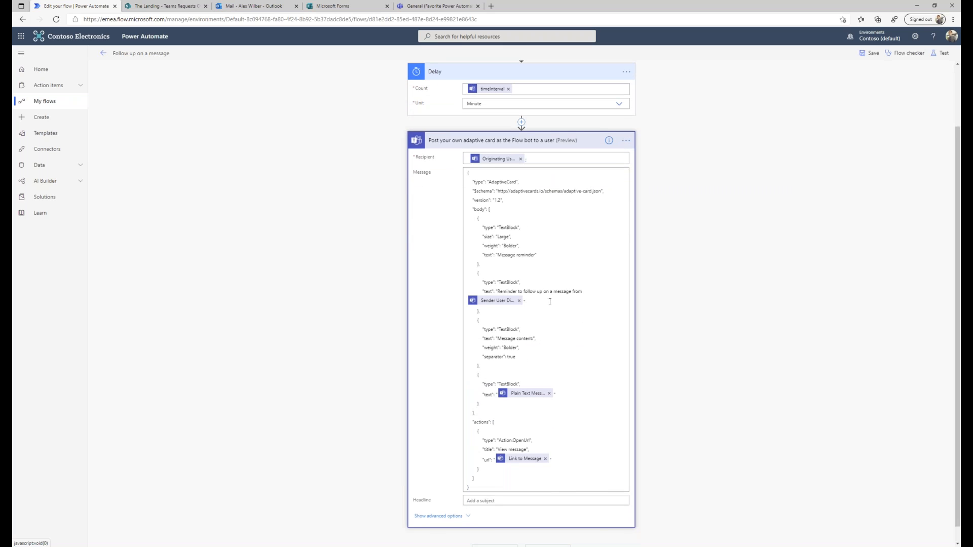
{"action": "scroll", "coordinate": [696, 304], "scroll_direction": "down", "scroll_amount": 1}
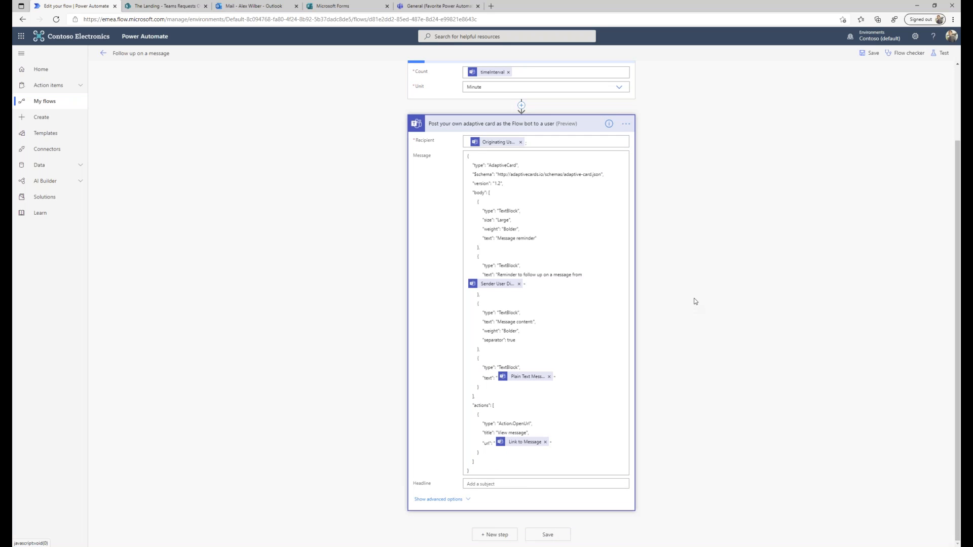
{"action": "left_click", "coordinate": [435, 7]}
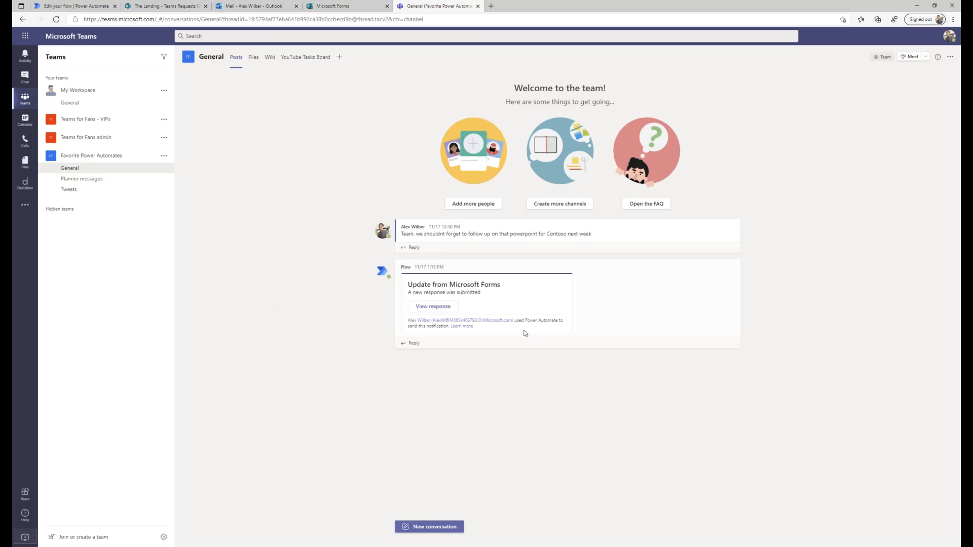
Run Follow up on a message on a General channel post and submit the reminder card.
{"action": "mouse_move", "coordinate": [427, 247]}
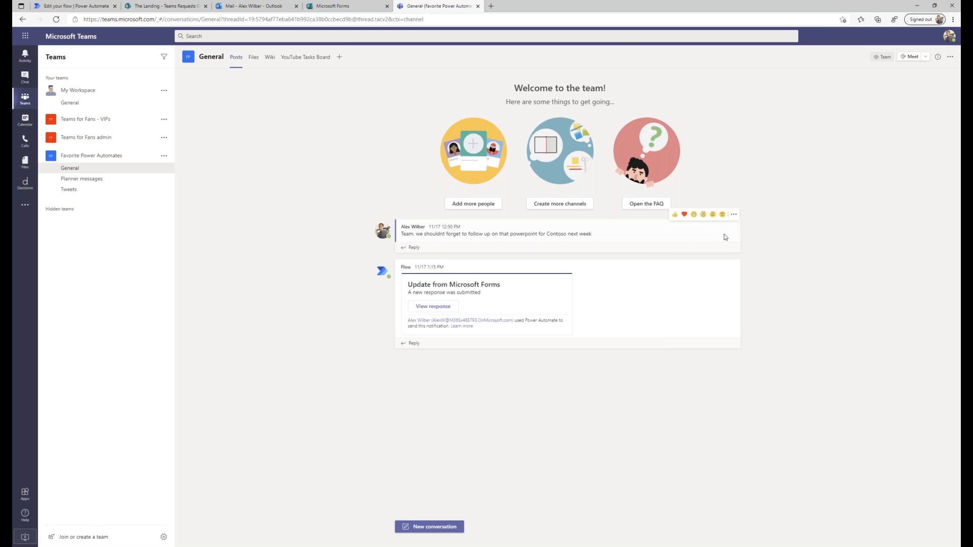
{"action": "left_click", "coordinate": [733, 215]}
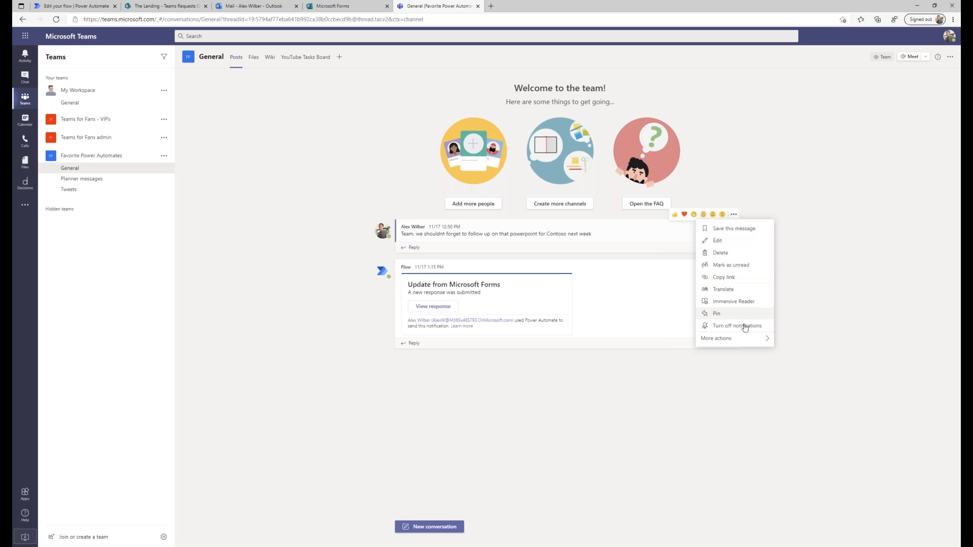
{"action": "mouse_move", "coordinate": [749, 339]}
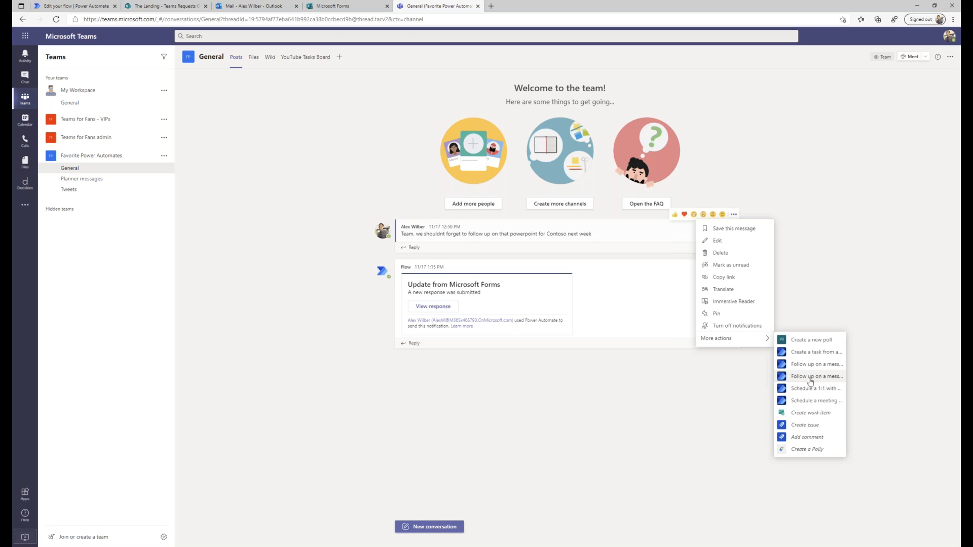
{"action": "left_click", "coordinate": [810, 378]}
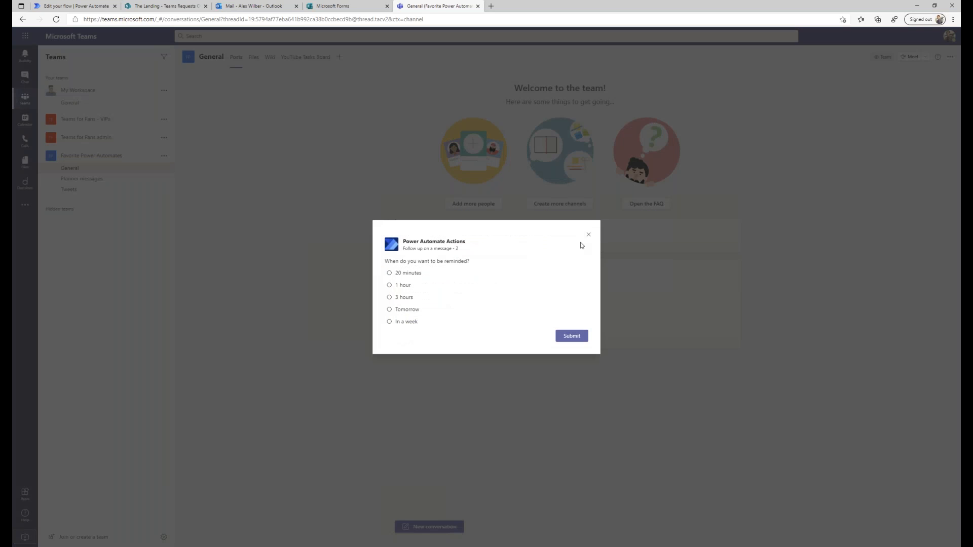
{"action": "left_click", "coordinate": [584, 335]}
Request a 1-minute follow-up reminder on the Microsoft Forms update post, then return to Power Automate.
{"action": "left_click", "coordinate": [734, 257]}
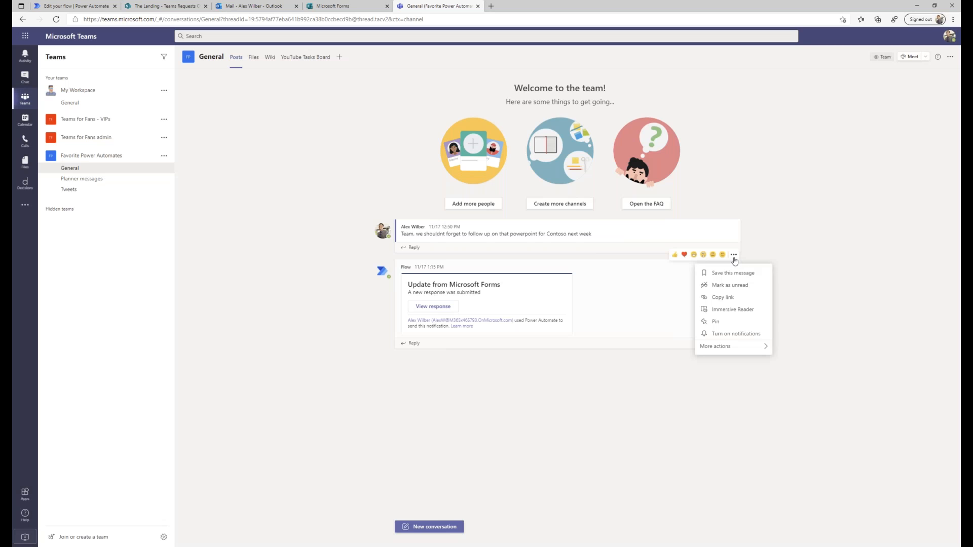
{"action": "mouse_move", "coordinate": [769, 344]}
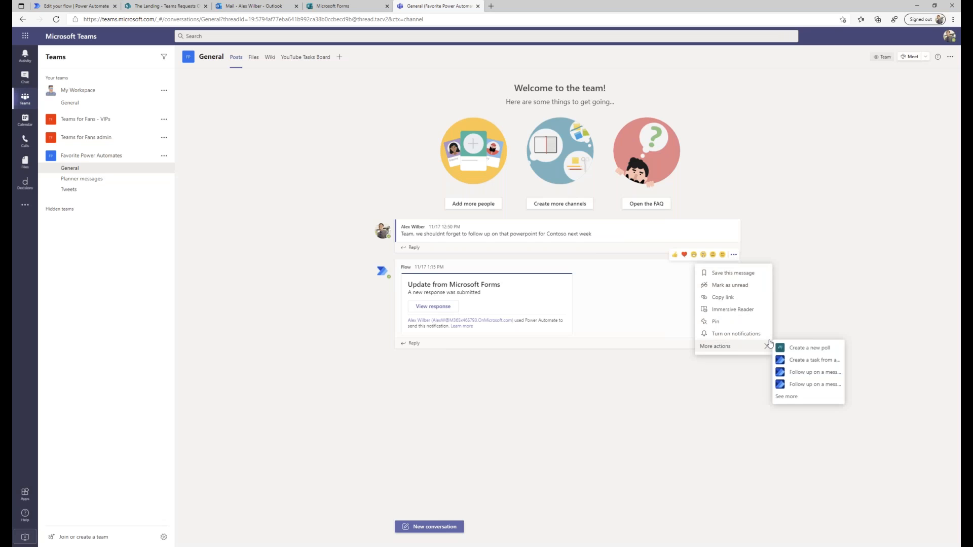
{"action": "left_click", "coordinate": [799, 373]}
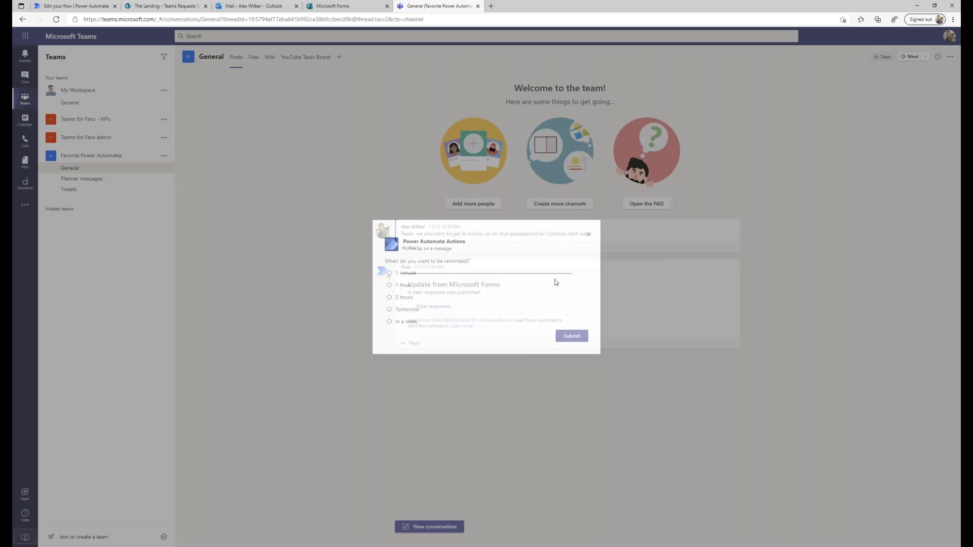
{"action": "left_click", "coordinate": [399, 274]}
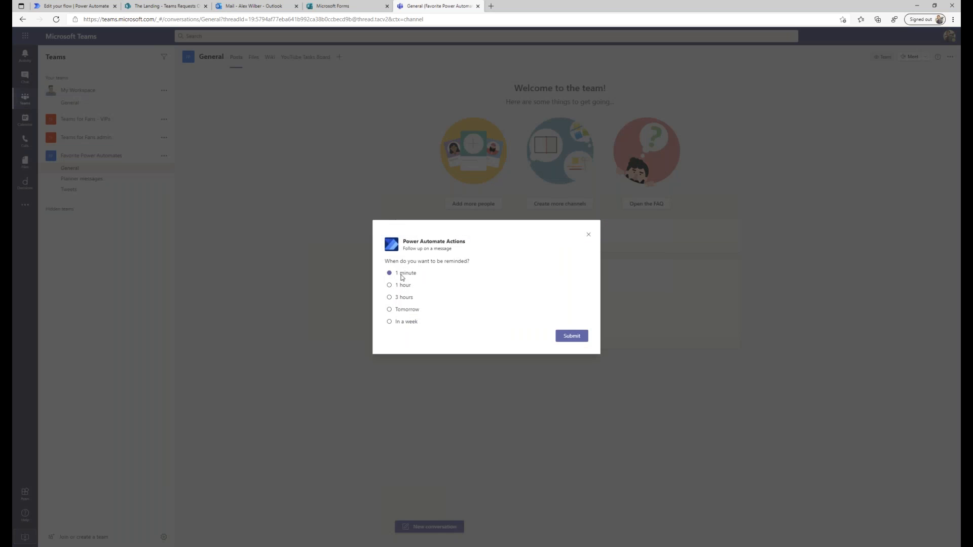
{"action": "left_click", "coordinate": [568, 338]}
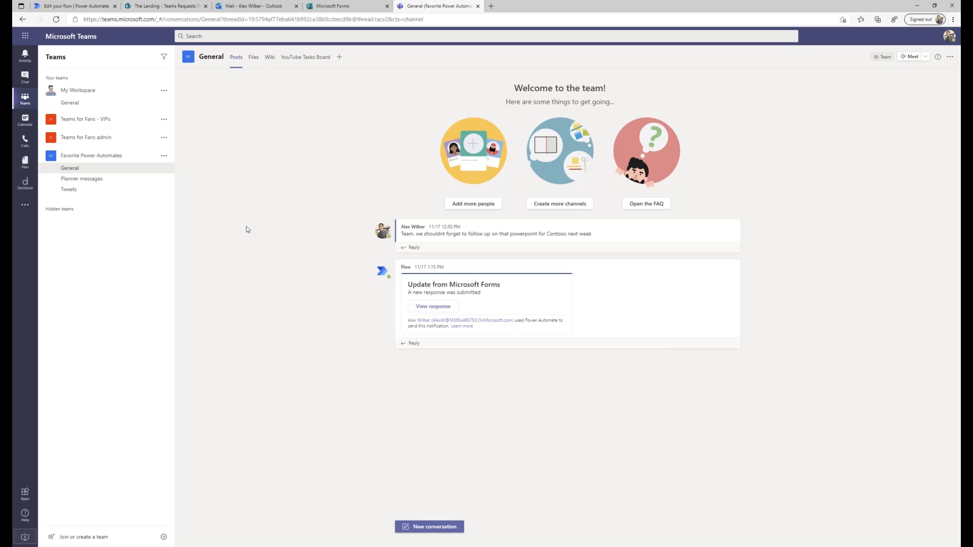
{"action": "left_click", "coordinate": [95, 7]}
Open the Schedule a meeting with a message sender flow from My flows for editing.
{"action": "scroll", "coordinate": [325, 201], "scroll_direction": "up", "scroll_amount": 2}
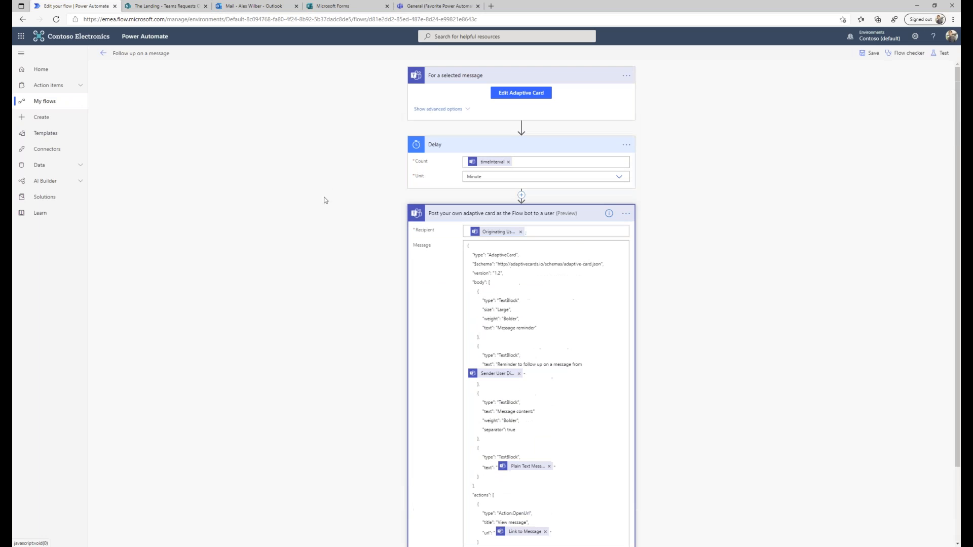
{"action": "left_click", "coordinate": [47, 102]}
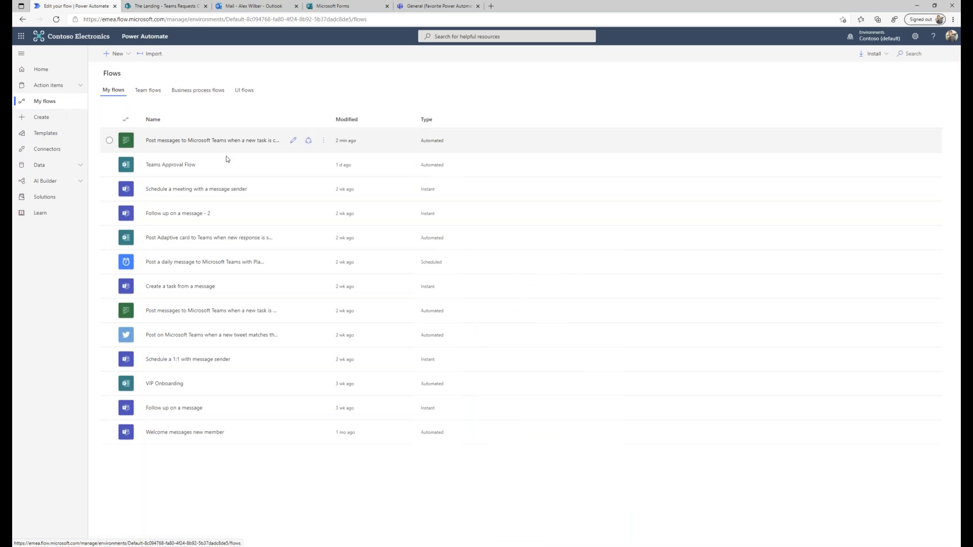
{"action": "left_click", "coordinate": [212, 190]}
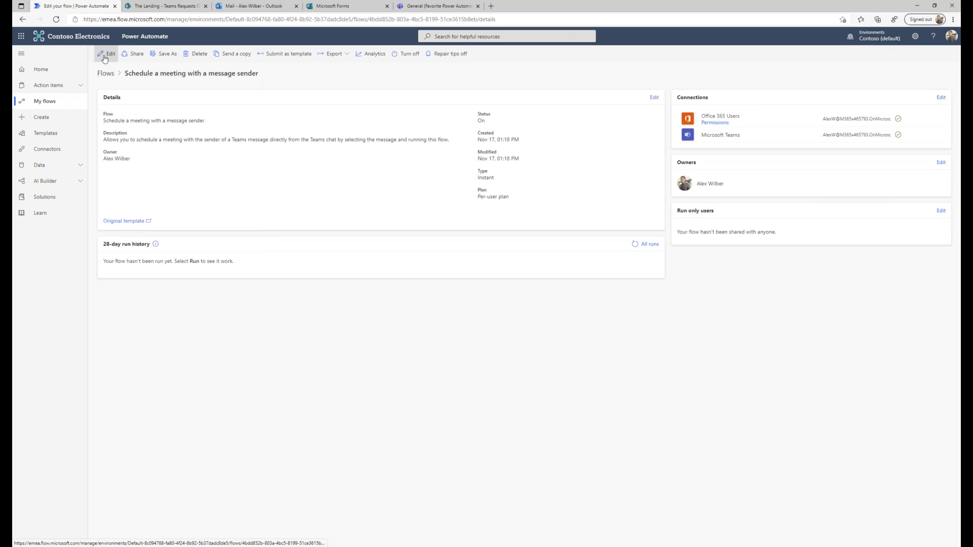
{"action": "left_click", "coordinate": [108, 53]}
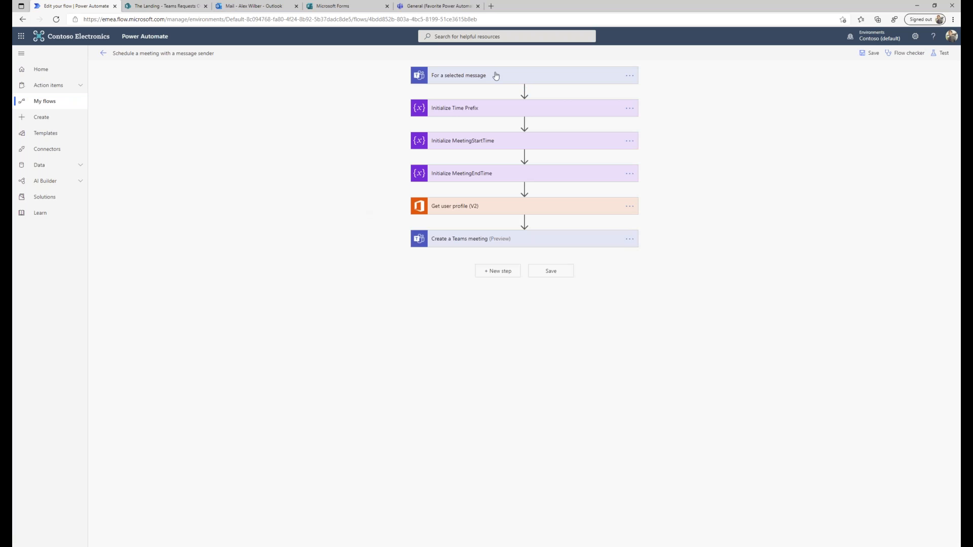
Expand the Time Prefix, MeetingStartTime, MeetingEndTime, Get user profile and Create a Teams meeting steps.
{"action": "left_click", "coordinate": [504, 111]}
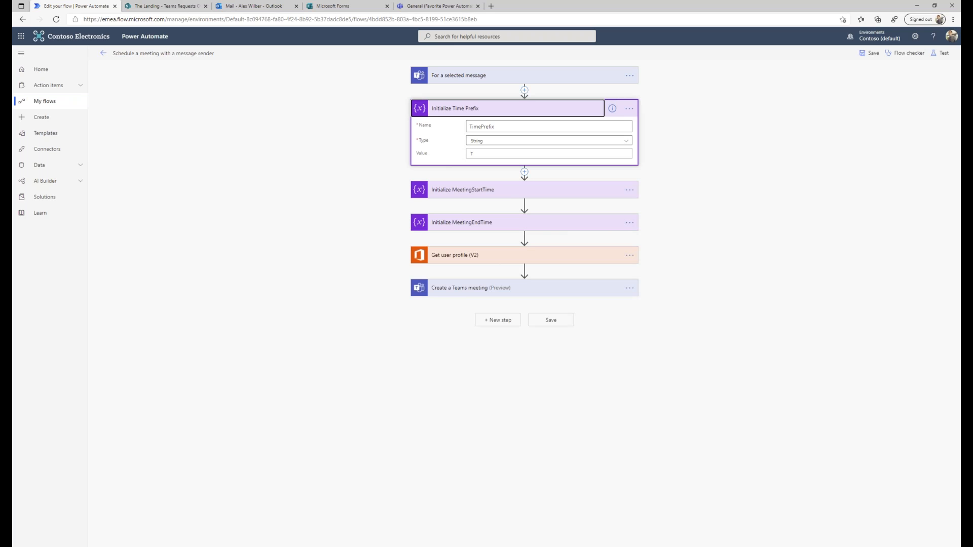
{"action": "left_click", "coordinate": [463, 190]}
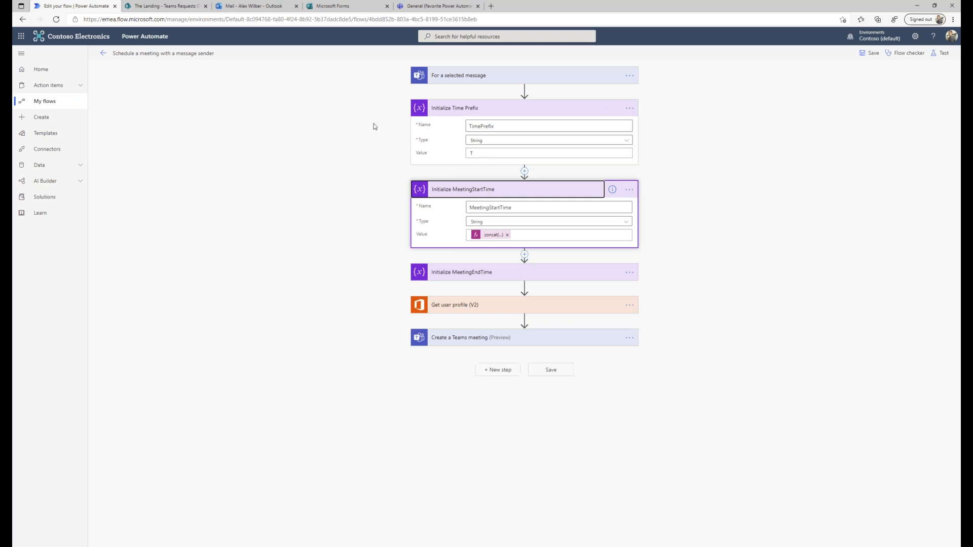
{"action": "left_click", "coordinate": [471, 274]}
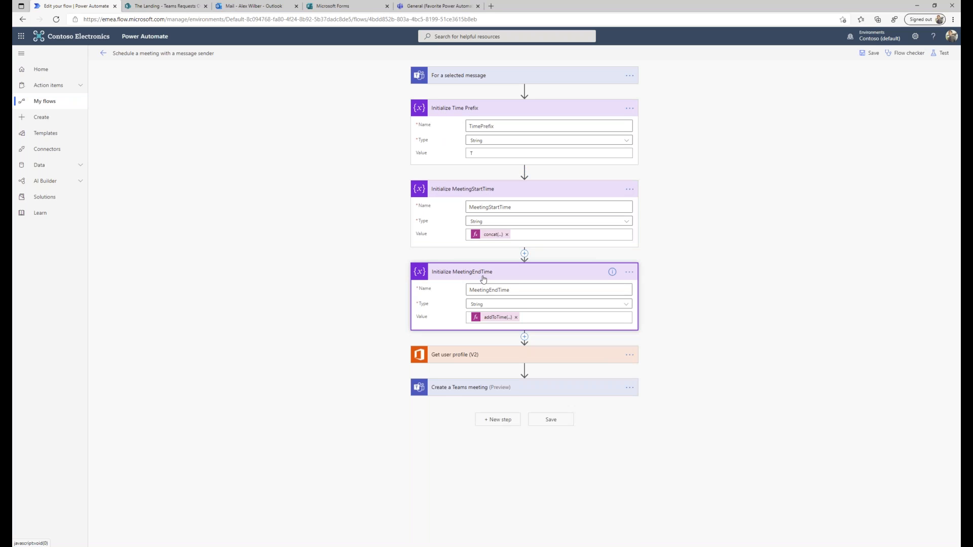
{"action": "left_click", "coordinate": [465, 355]}
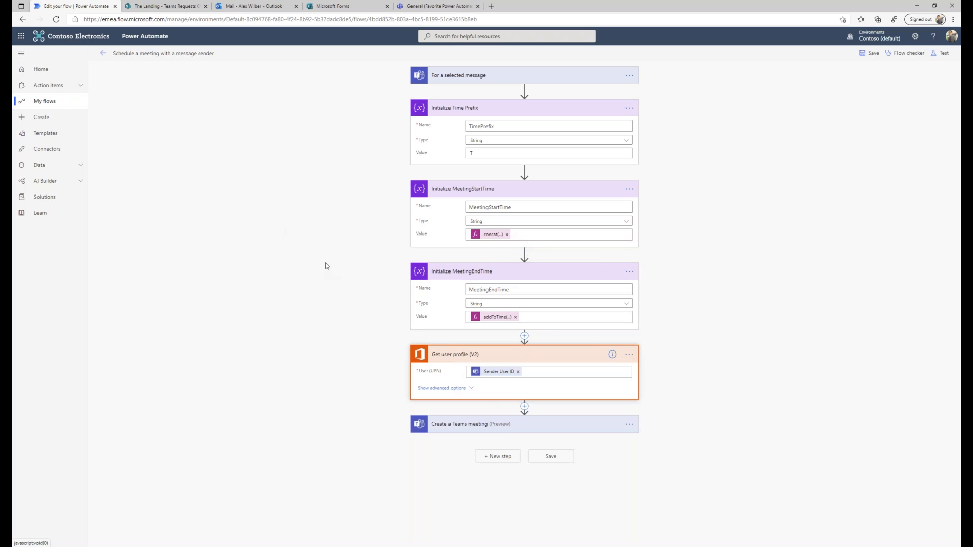
{"action": "mouse_move", "coordinate": [488, 375]}
{"action": "left_click", "coordinate": [496, 434]}
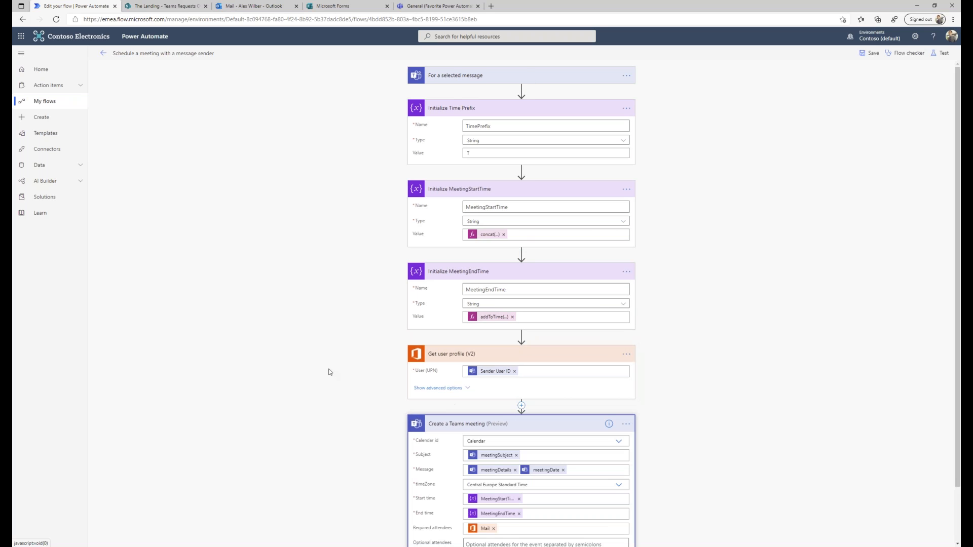
{"action": "scroll", "coordinate": [327, 369], "scroll_direction": "down", "scroll_amount": 1}
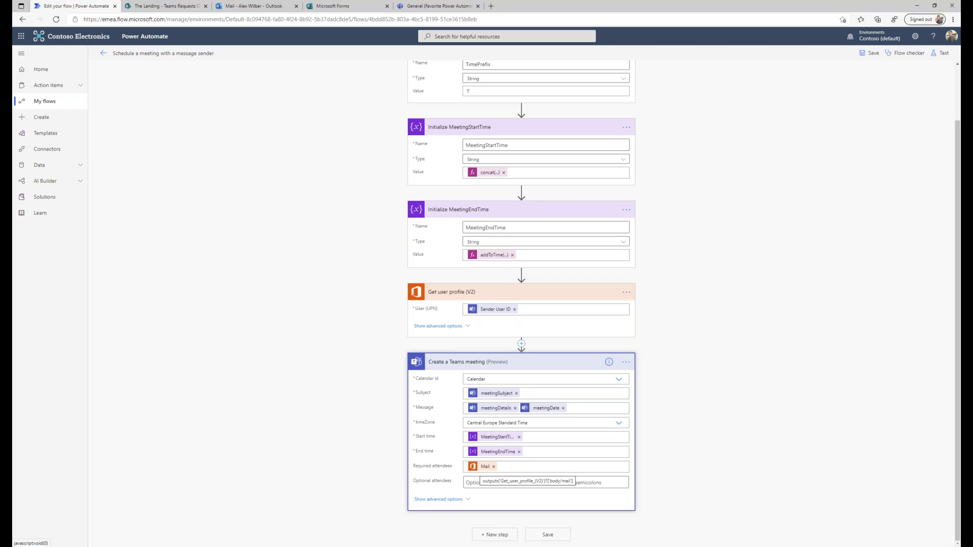
Find the Flow reminder card in Teams Activity and chat, then view the original Forms update post.
{"action": "left_click", "coordinate": [433, 7]}
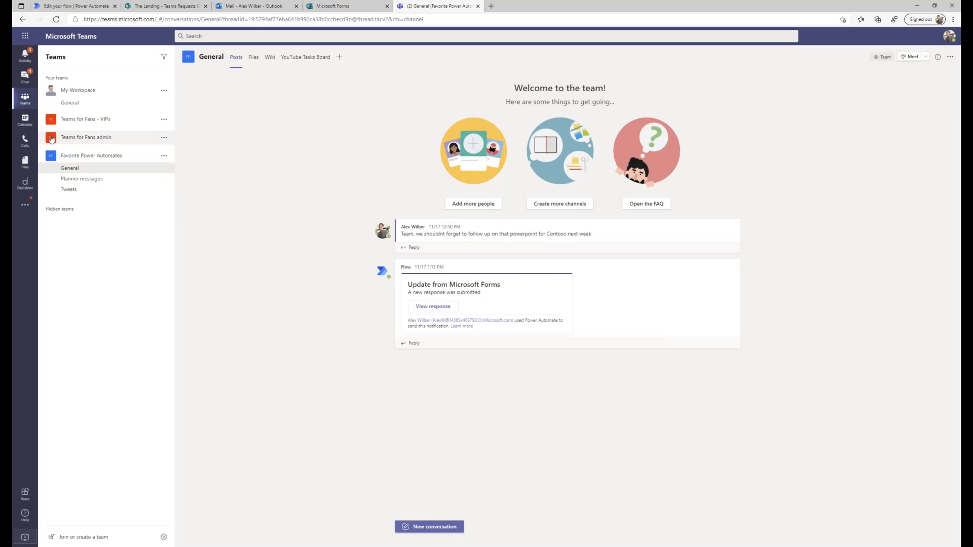
{"action": "left_click", "coordinate": [24, 57]}
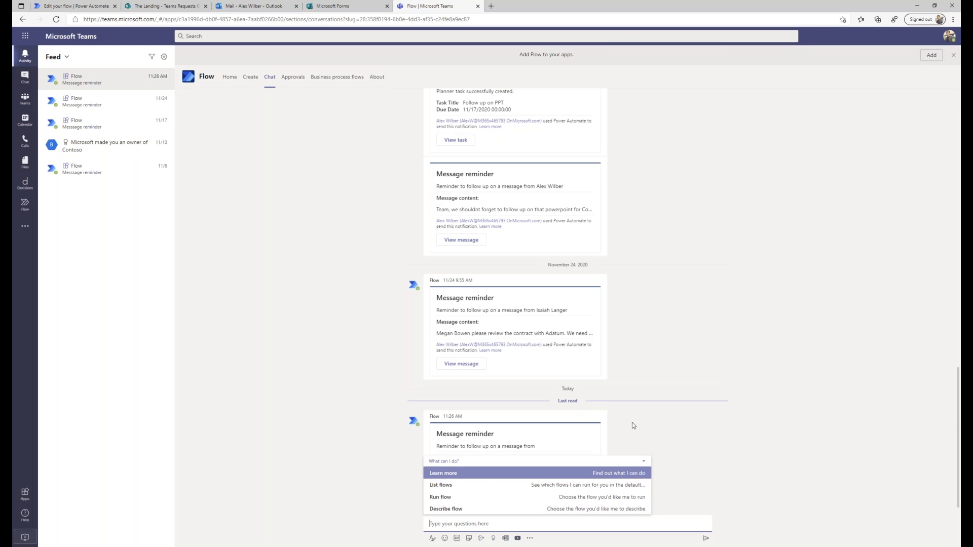
{"action": "left_click", "coordinate": [713, 431]}
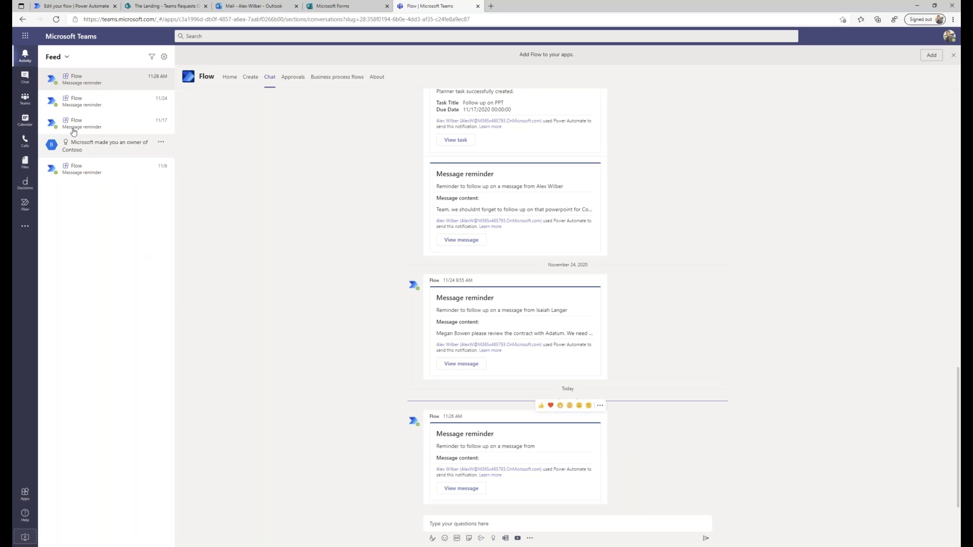
{"action": "left_click", "coordinate": [28, 80]}
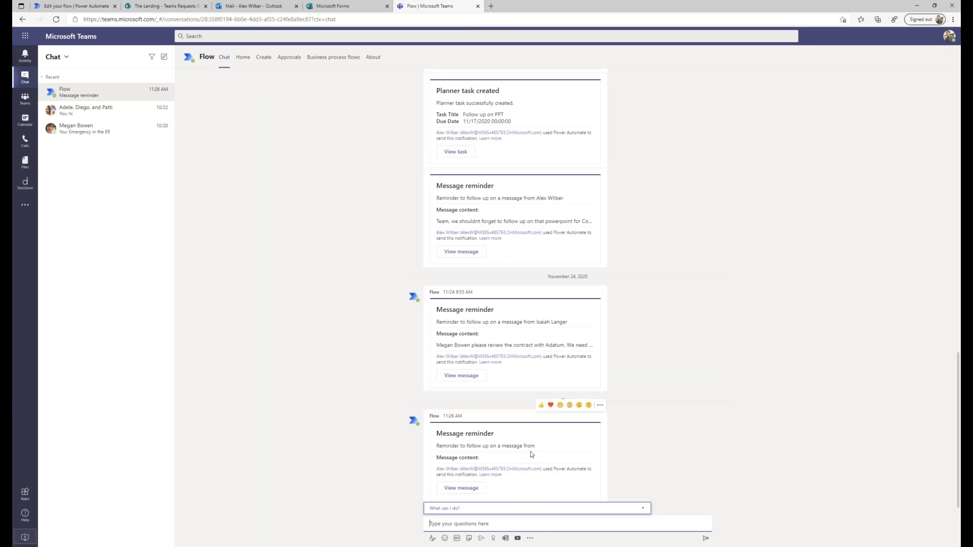
{"action": "triple_click", "coordinate": [549, 446]}
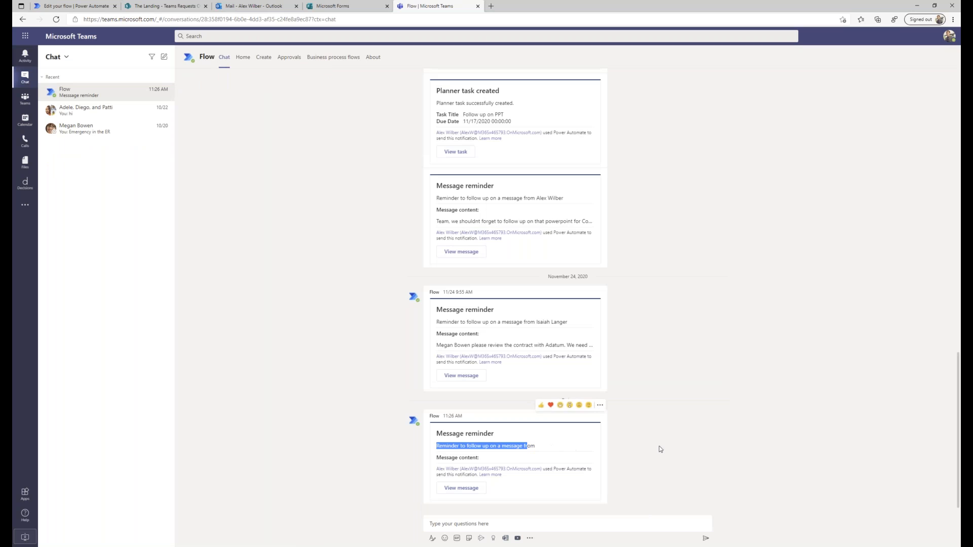
{"action": "left_click", "coordinate": [661, 448]}
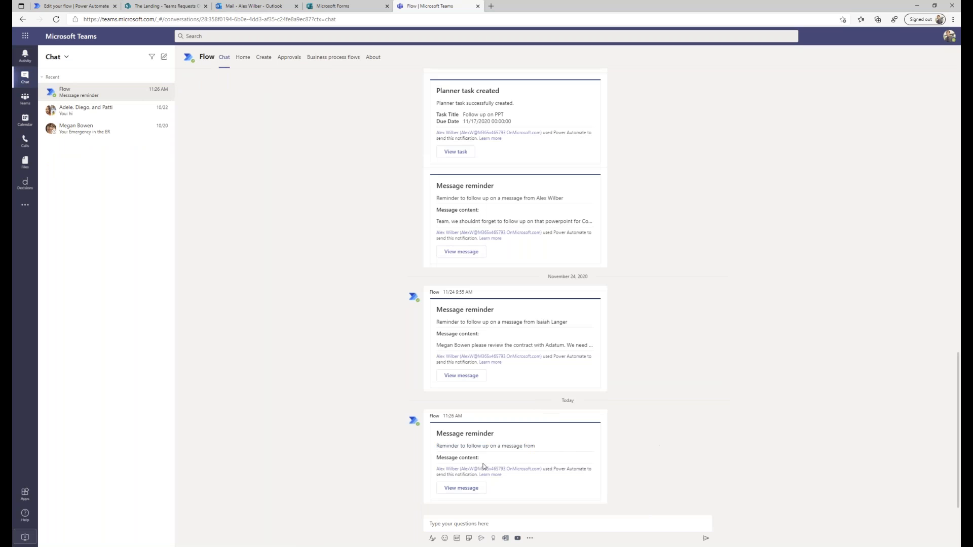
{"action": "left_click", "coordinate": [461, 489]}
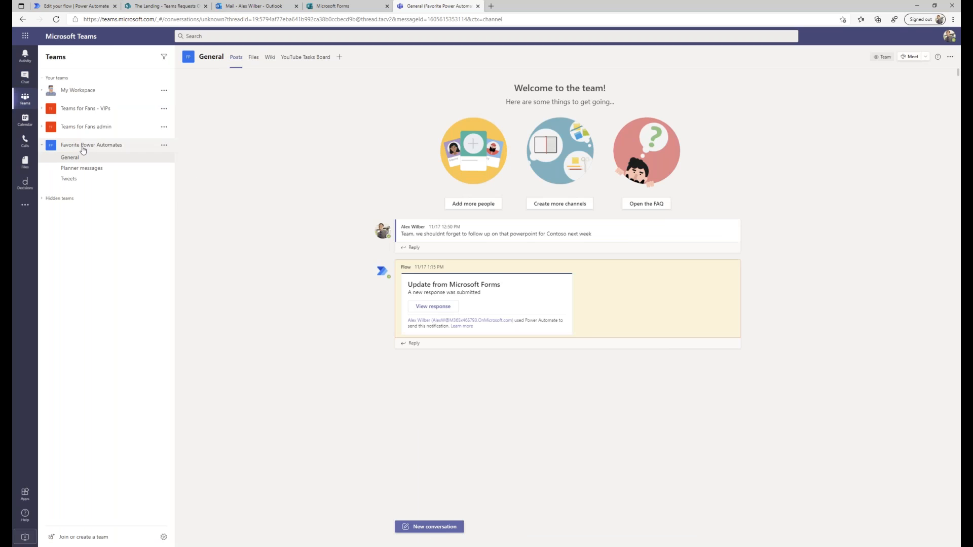
In Mark 8 Project Team's Design channel, run Schedule a 1:1 with message sender on the status-reports post.
{"action": "left_click", "coordinate": [46, 200]}
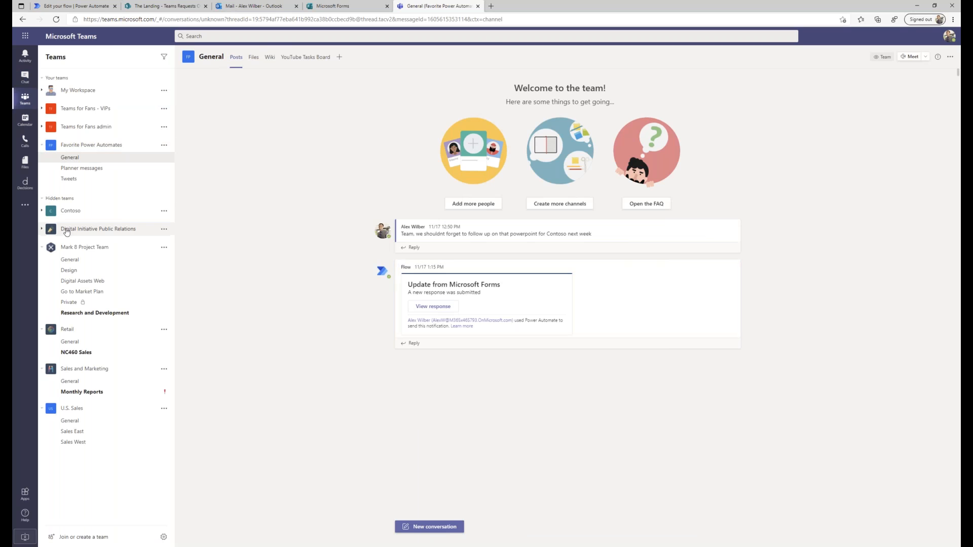
{"action": "left_click", "coordinate": [70, 260]}
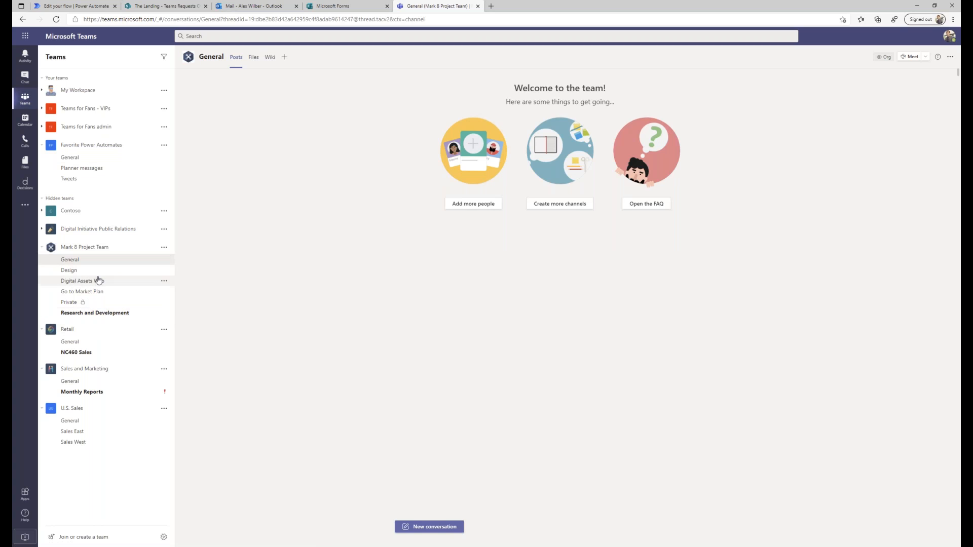
{"action": "left_click", "coordinate": [75, 270]}
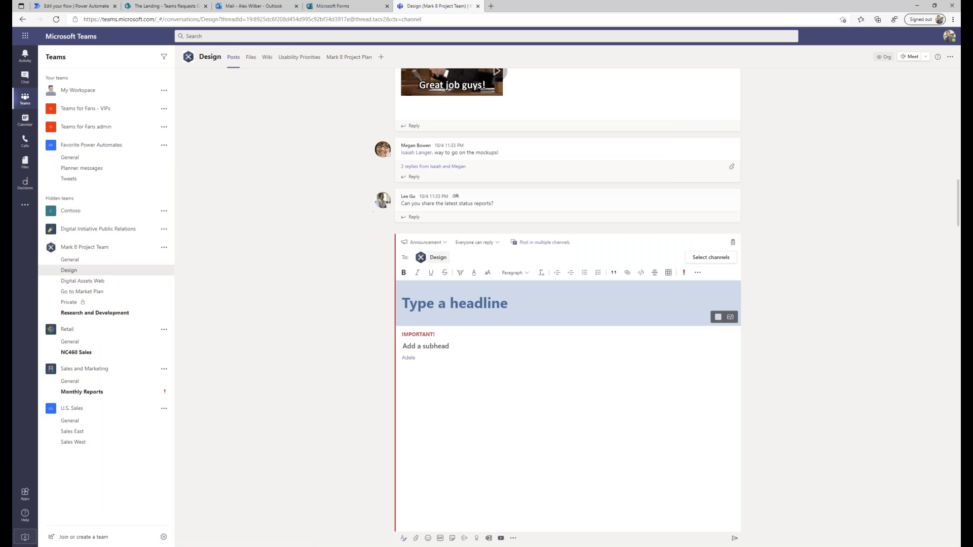
{"action": "left_click", "coordinate": [734, 184]}
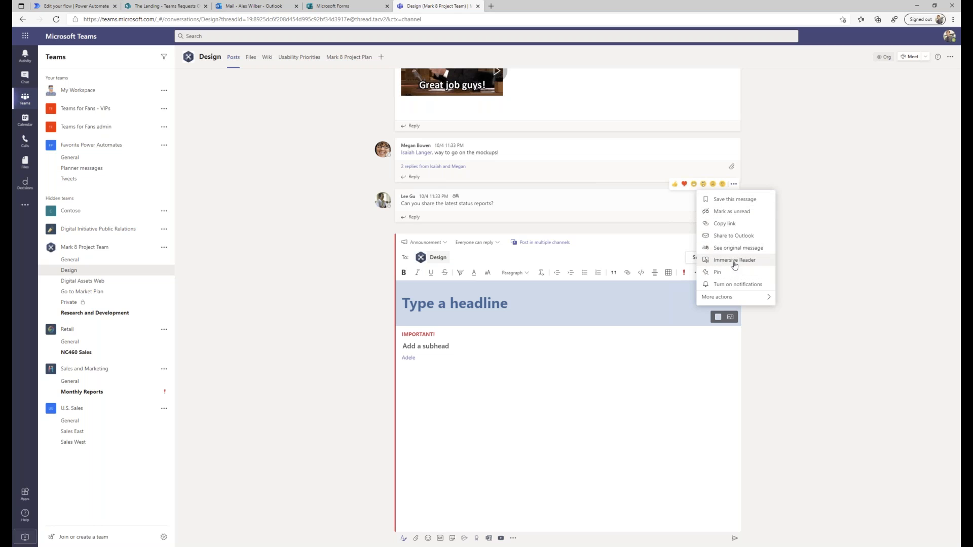
{"action": "mouse_move", "coordinate": [724, 297]}
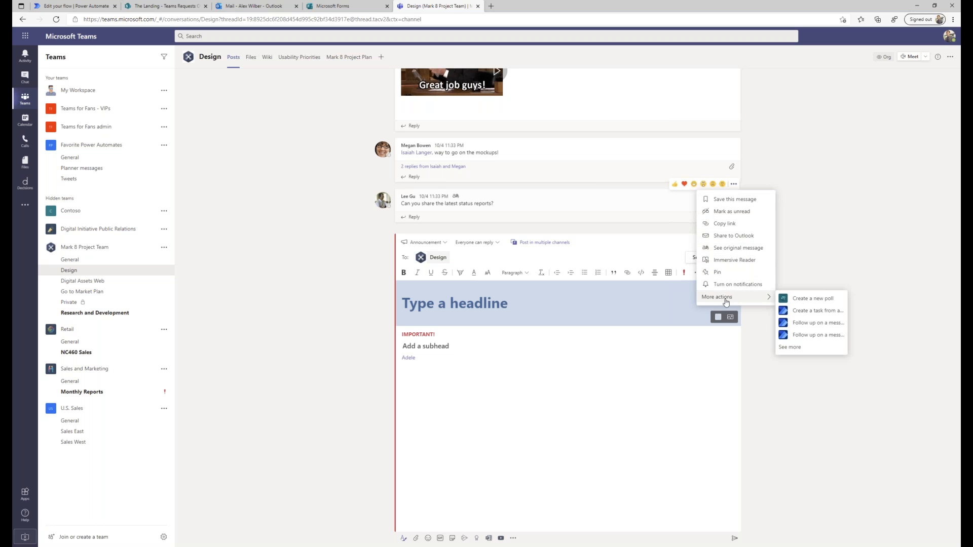
{"action": "left_click", "coordinate": [803, 348]}
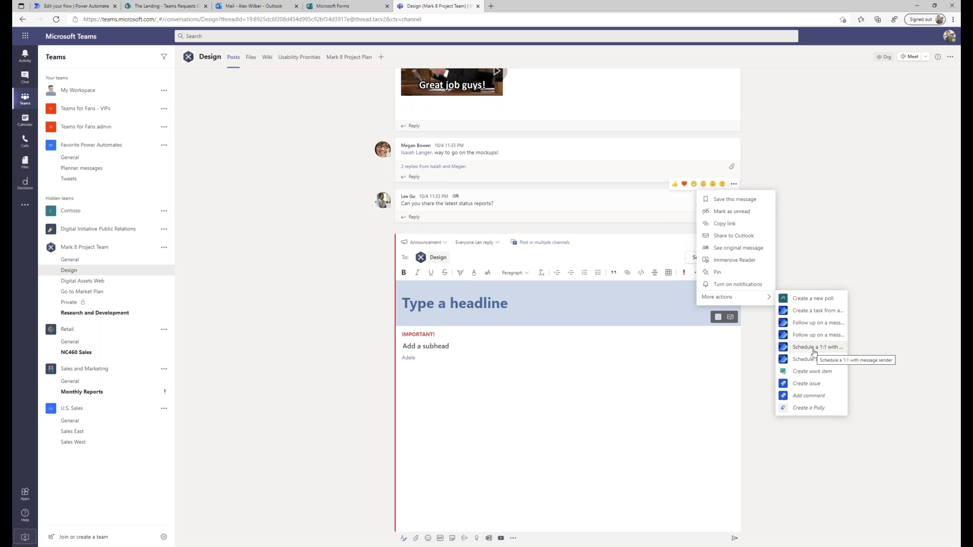
{"action": "left_click", "coordinate": [814, 348]}
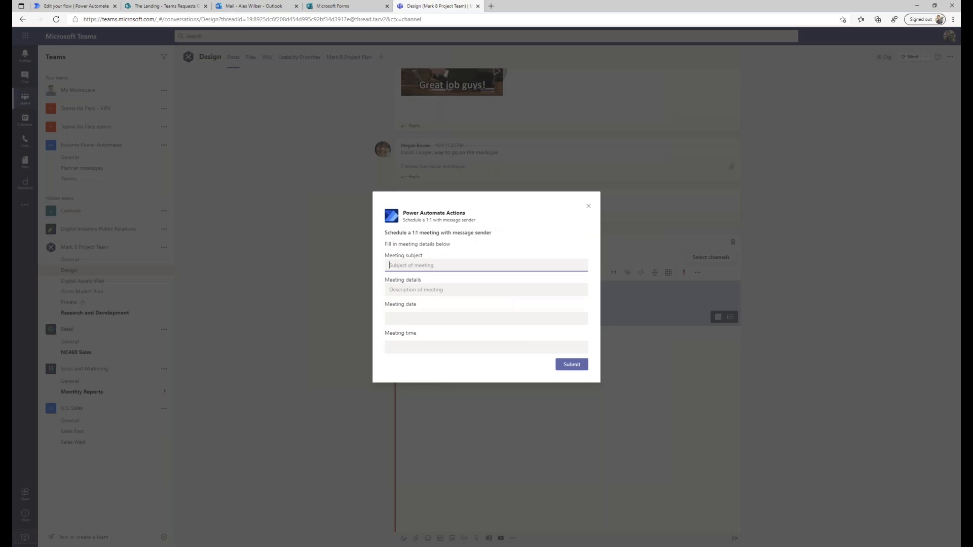
Submit a 1:1 meeting request 'Sales update' ('Lets talk sales') for Dec 4, 2020 at 2:00 PM.
{"action": "type", "text": "Sales update"}
{"action": "key", "text": "Tab"}
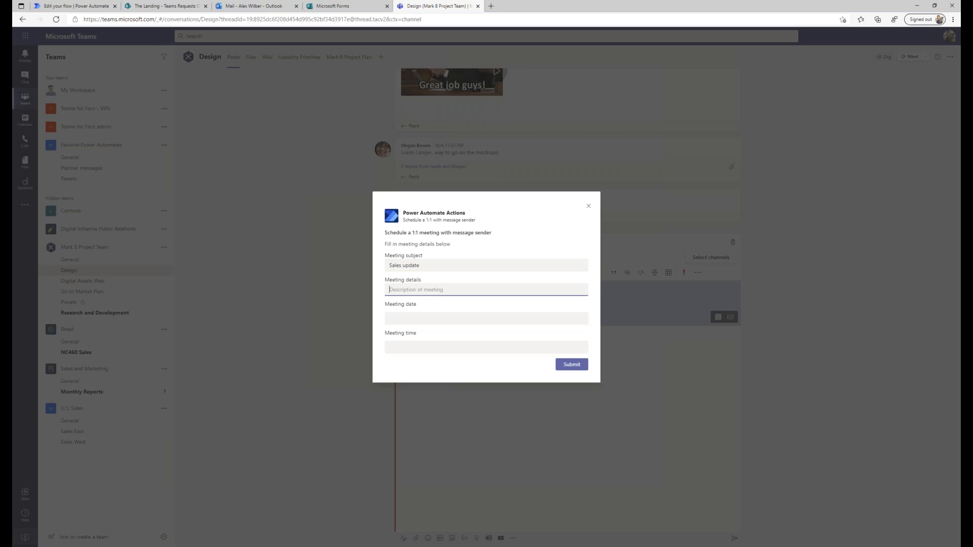
{"action": "type", "text": "Let"}
{"action": "key", "text": "Tab"}
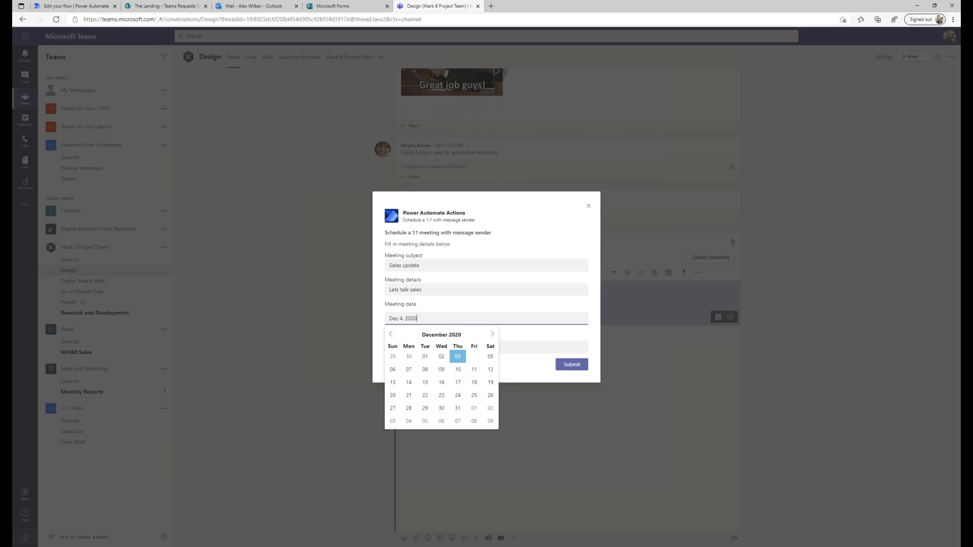
{"action": "left_click", "coordinate": [451, 348]}
{"action": "scroll", "coordinate": [405, 391], "scroll_direction": "down", "scroll_amount": 5}
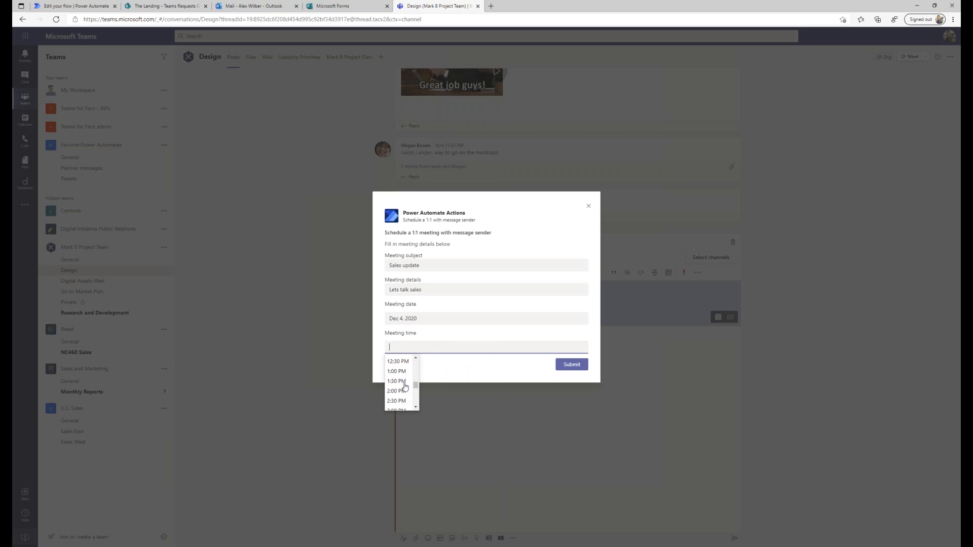
{"action": "left_click", "coordinate": [398, 391]}
{"action": "left_click", "coordinate": [572, 364]}
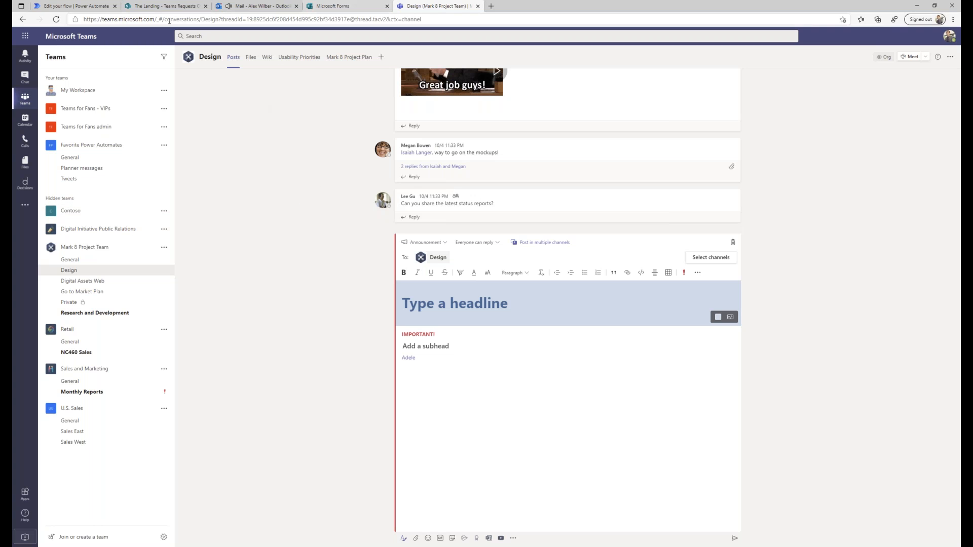
Open the Teams Approval Flow details page from My flows, with its three recent runs.
{"action": "left_click", "coordinate": [72, 6]}
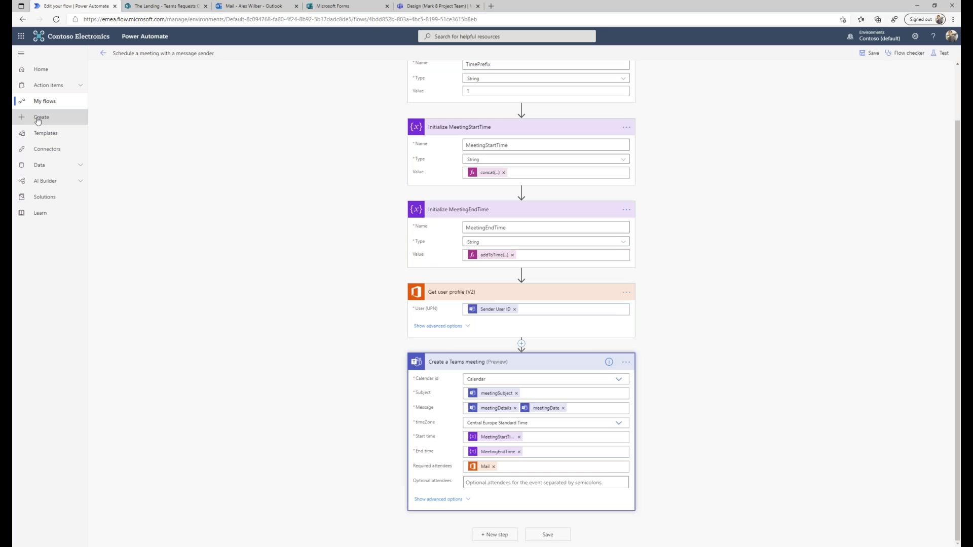
{"action": "left_click", "coordinate": [46, 134]}
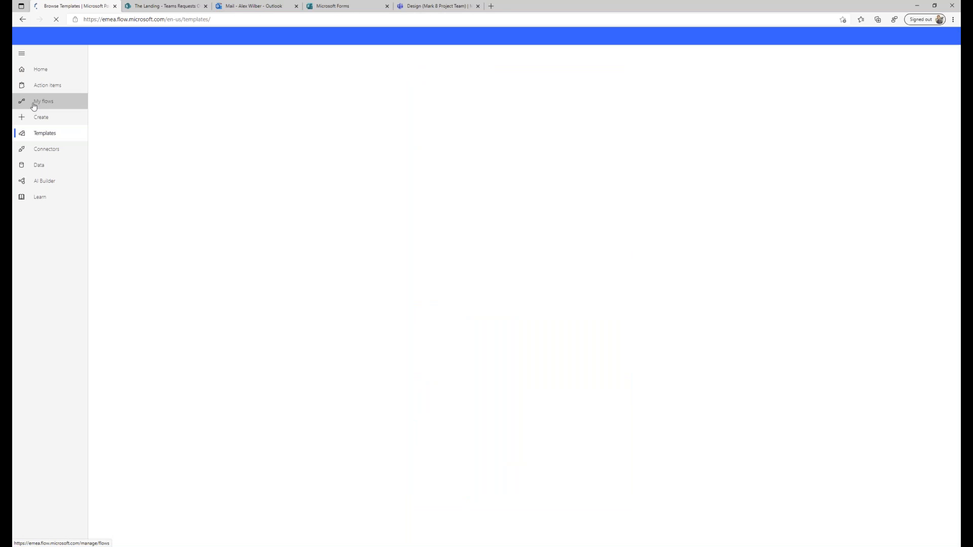
{"action": "left_click", "coordinate": [43, 101]}
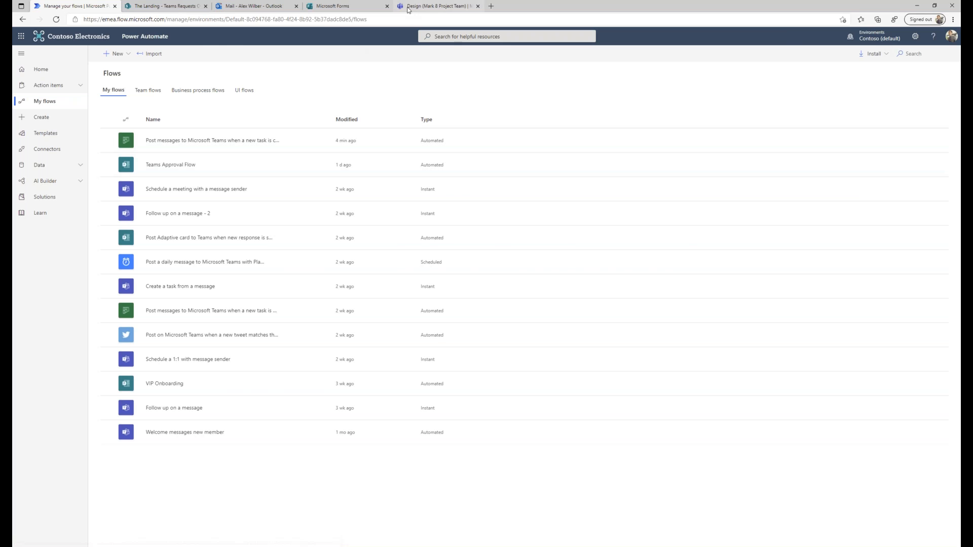
{"action": "left_click", "coordinate": [436, 6]}
{"action": "left_click", "coordinate": [87, 536]}
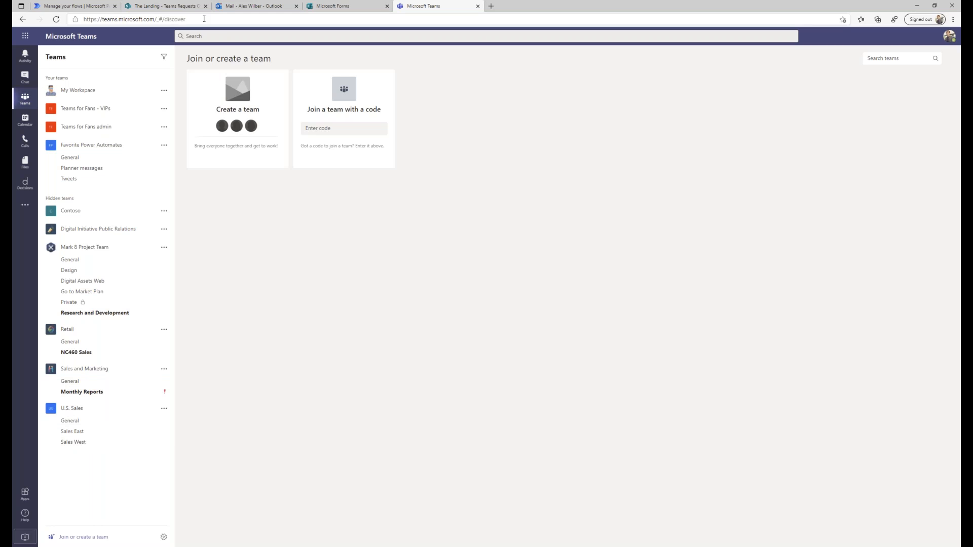
{"action": "left_click", "coordinate": [86, 6]}
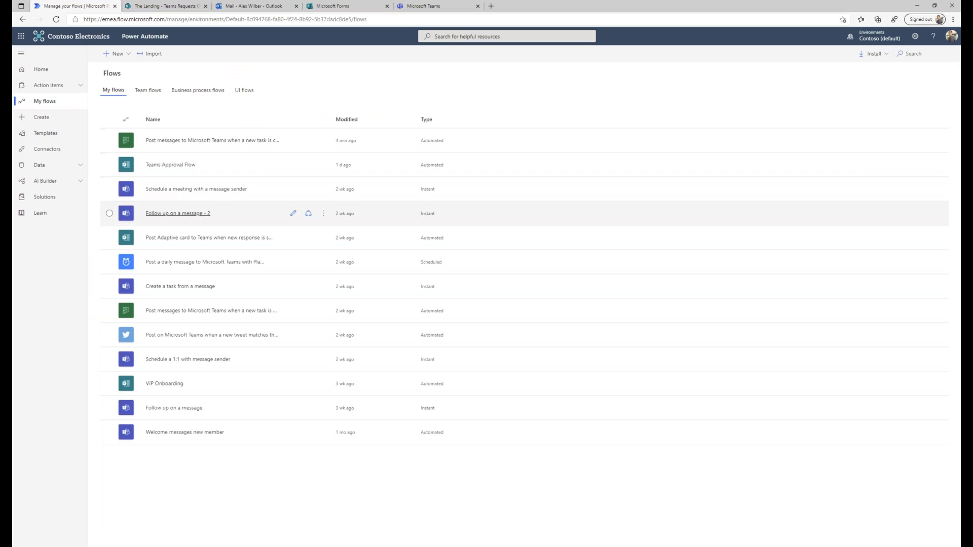
{"action": "left_click", "coordinate": [169, 165]}
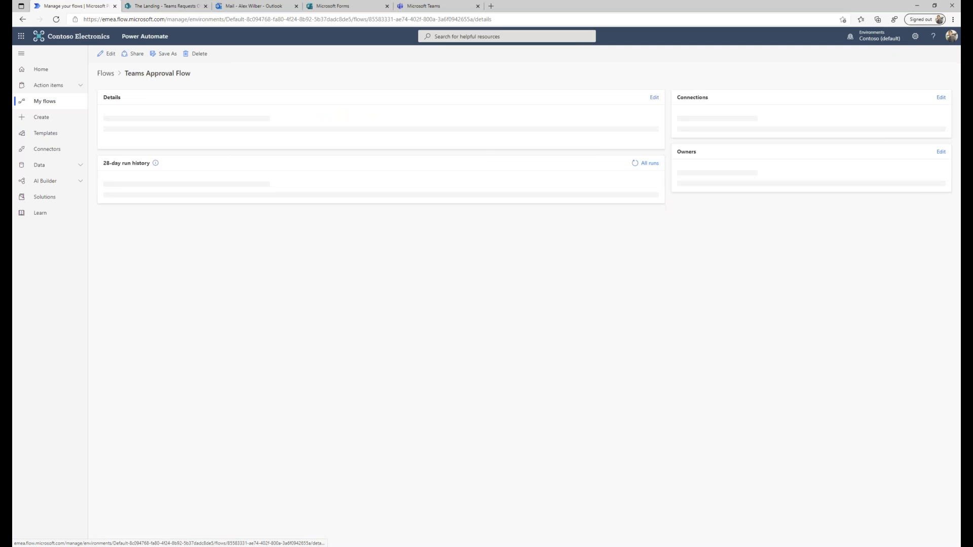
Edit the Teams Approval Flow, expand its trigger, Get response details and Get user, then view the form preview.
{"action": "left_click", "coordinate": [107, 54]}
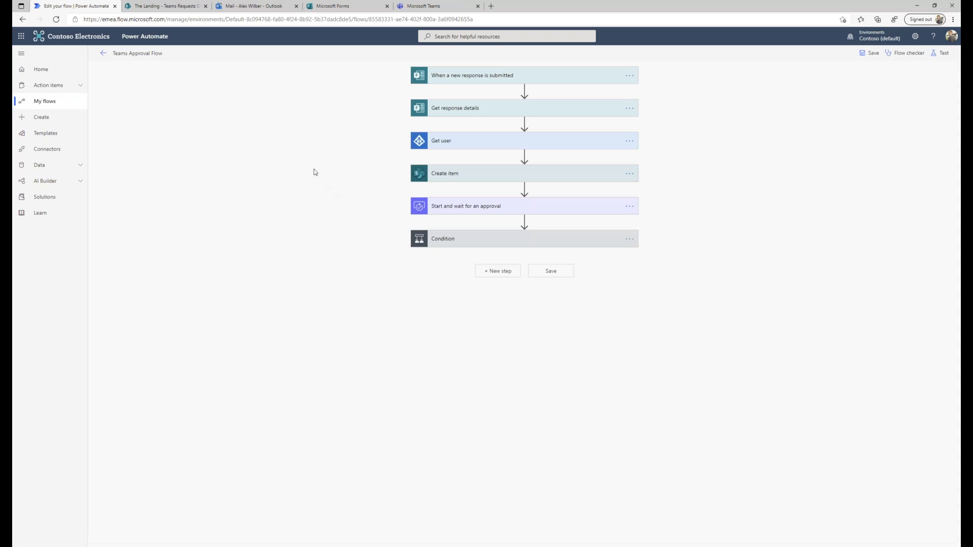
{"action": "left_click", "coordinate": [500, 75]}
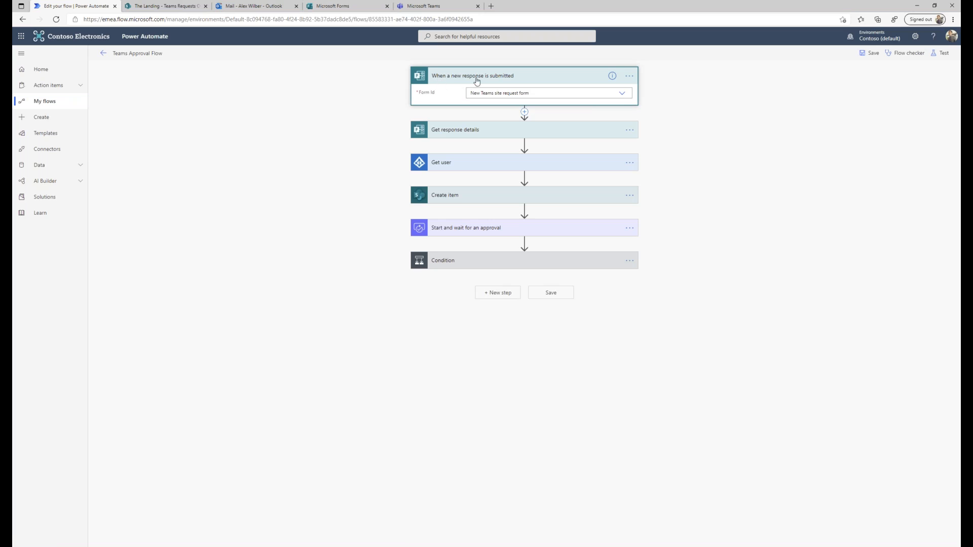
{"action": "left_click", "coordinate": [625, 98]}
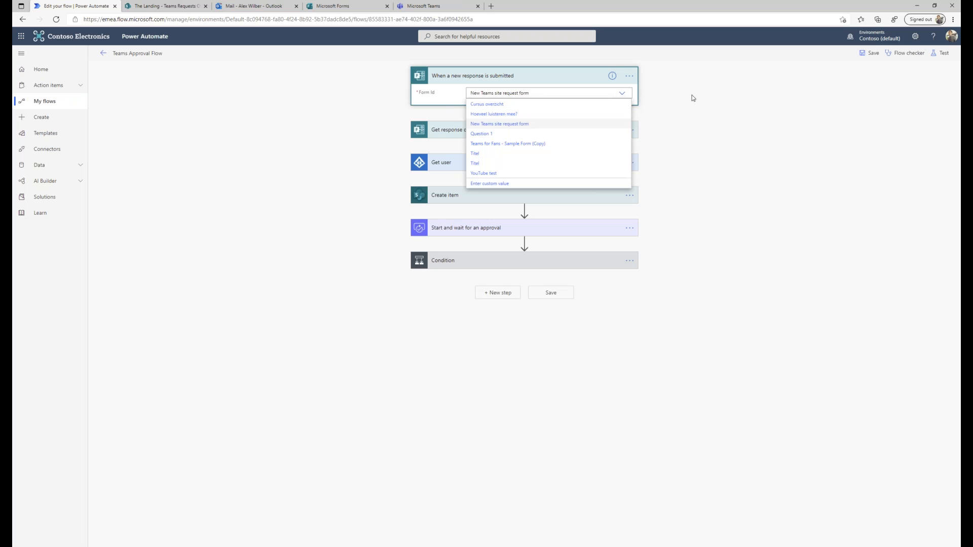
{"action": "left_click", "coordinate": [707, 97]}
{"action": "left_click", "coordinate": [536, 134]}
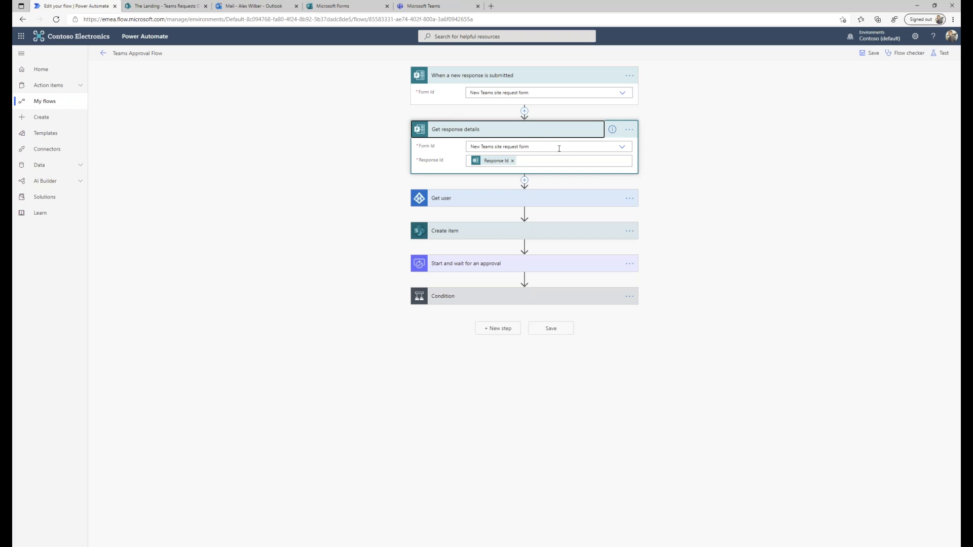
{"action": "left_click", "coordinate": [516, 201]}
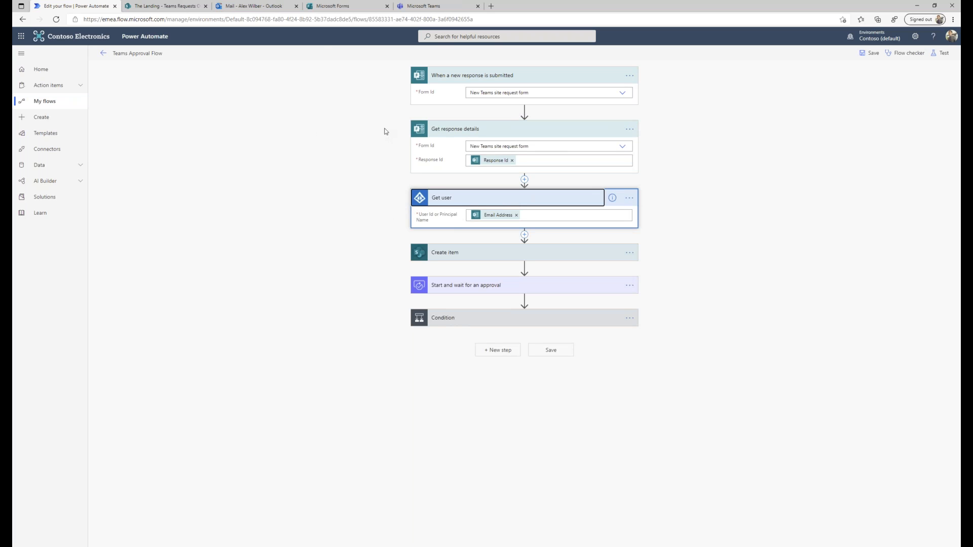
{"action": "left_click", "coordinate": [342, 7]}
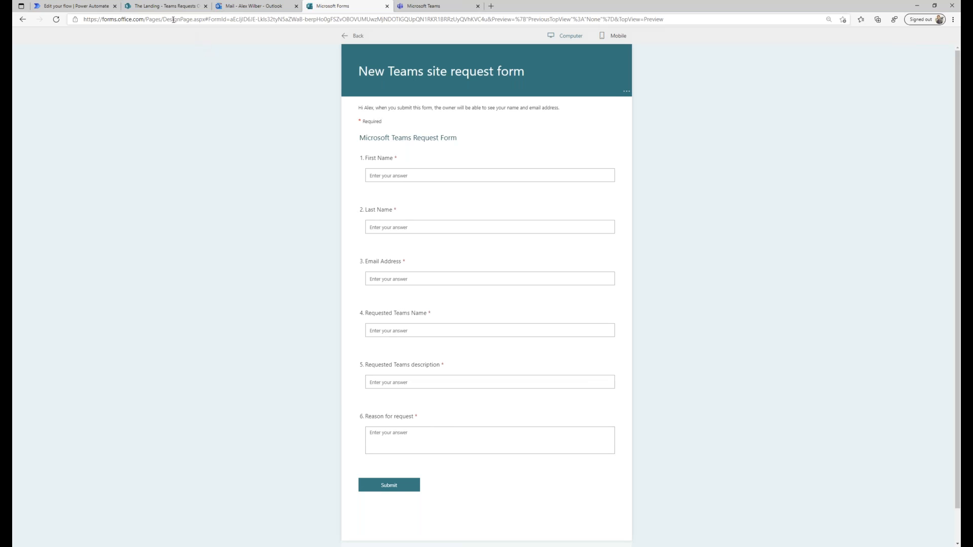
Check Get user's dynamic content, then expand Create item, which maps answers into Teams Requests Overview.
{"action": "left_click", "coordinate": [74, 9]}
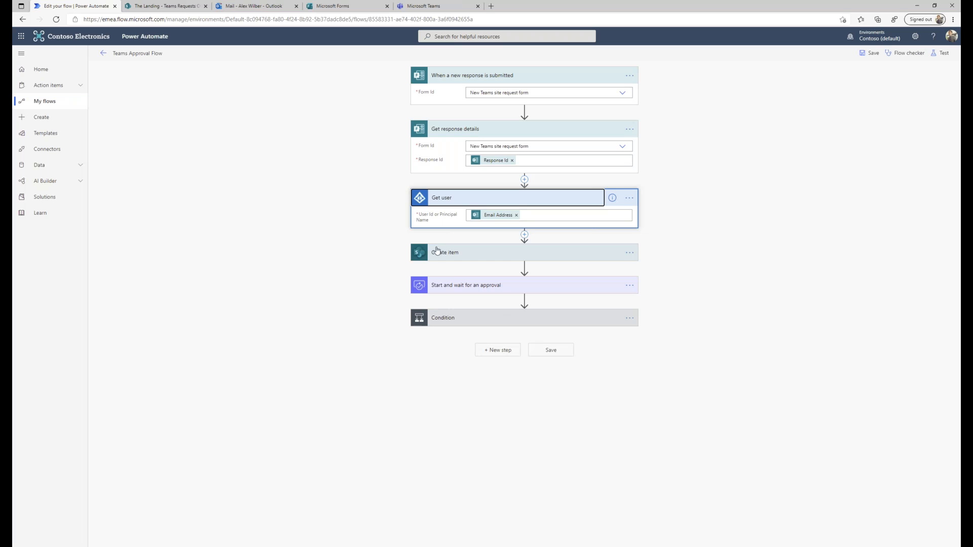
{"action": "left_click", "coordinate": [520, 219]}
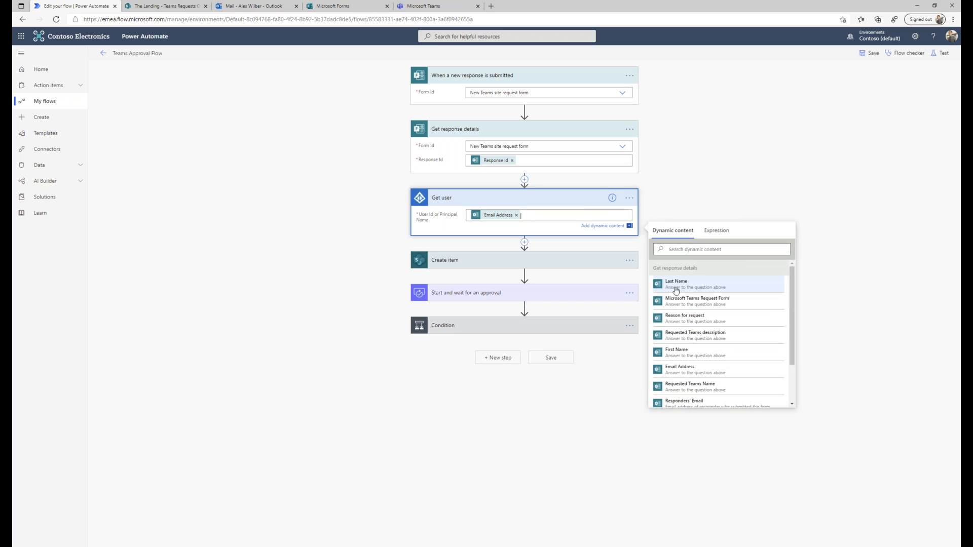
{"action": "left_click", "coordinate": [686, 161]}
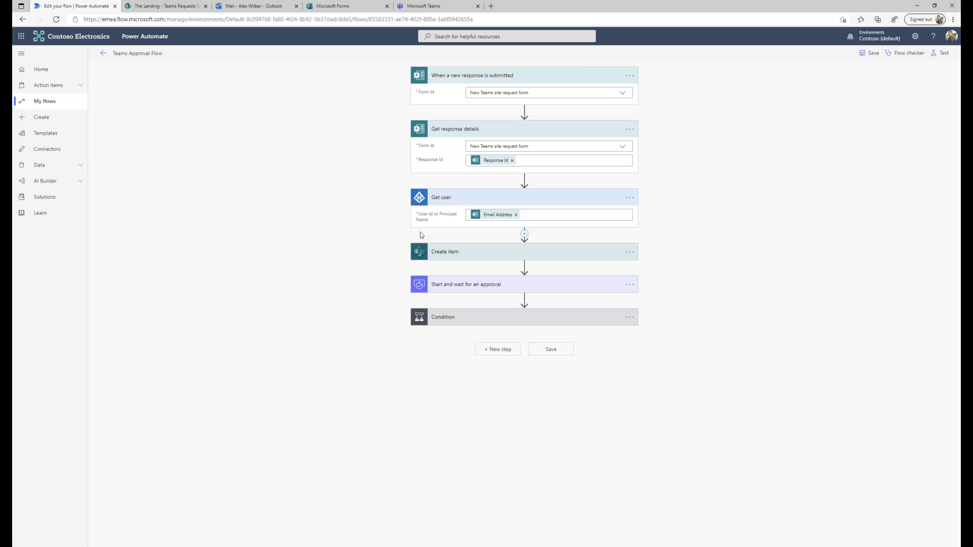
{"action": "left_click", "coordinate": [463, 257]}
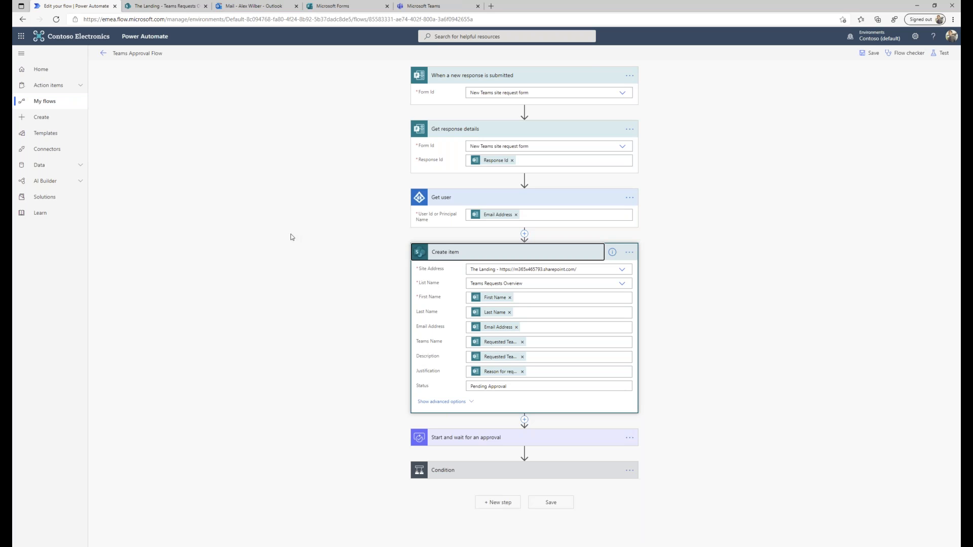
Check the Teams Requests Overview list, then start an 'appro' action and cancel it.
{"action": "left_click", "coordinate": [172, 7]}
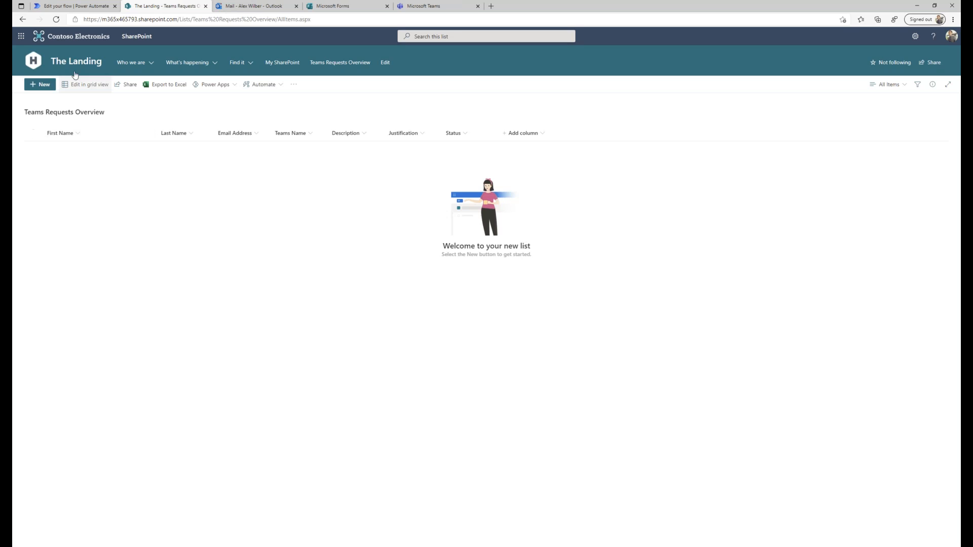
{"action": "left_click", "coordinate": [82, 8]}
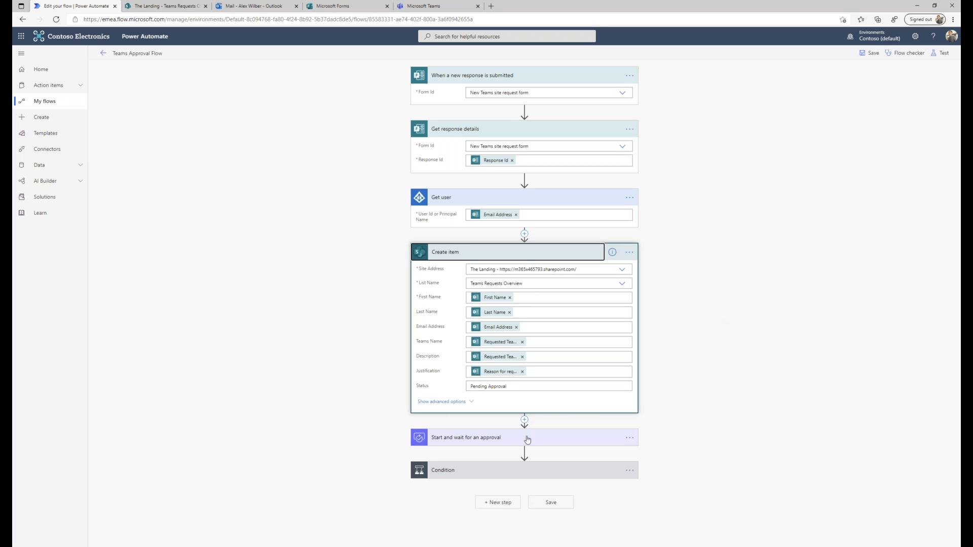
{"action": "left_click", "coordinate": [510, 442]}
{"action": "scroll", "coordinate": [336, 326], "scroll_direction": "down", "scroll_amount": 3}
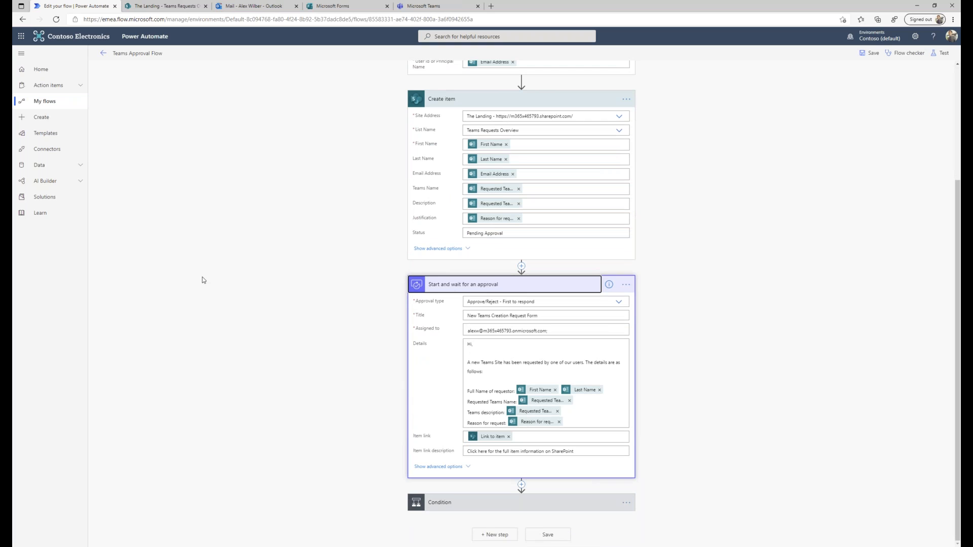
{"action": "left_click", "coordinate": [521, 268]}
{"action": "left_click", "coordinate": [521, 278]}
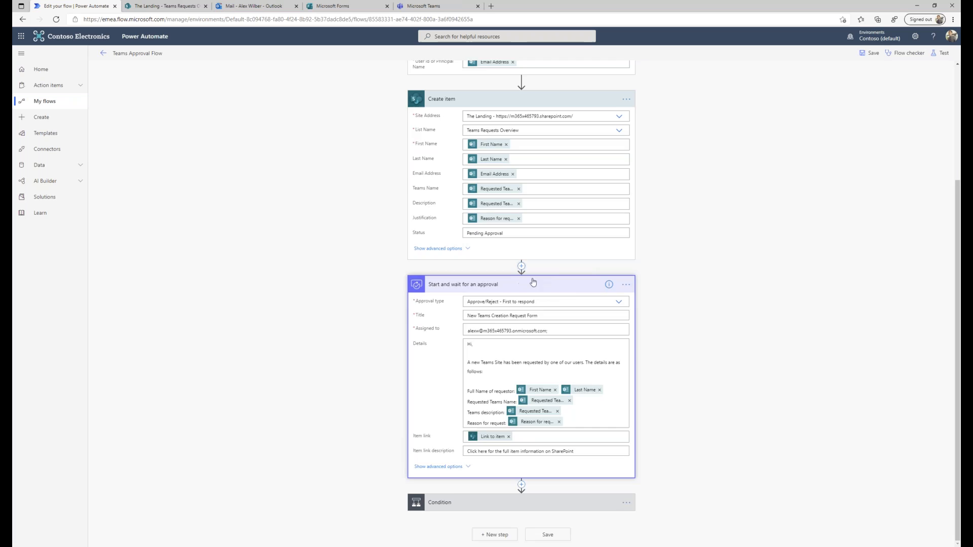
{"action": "type", "text": "appro"}
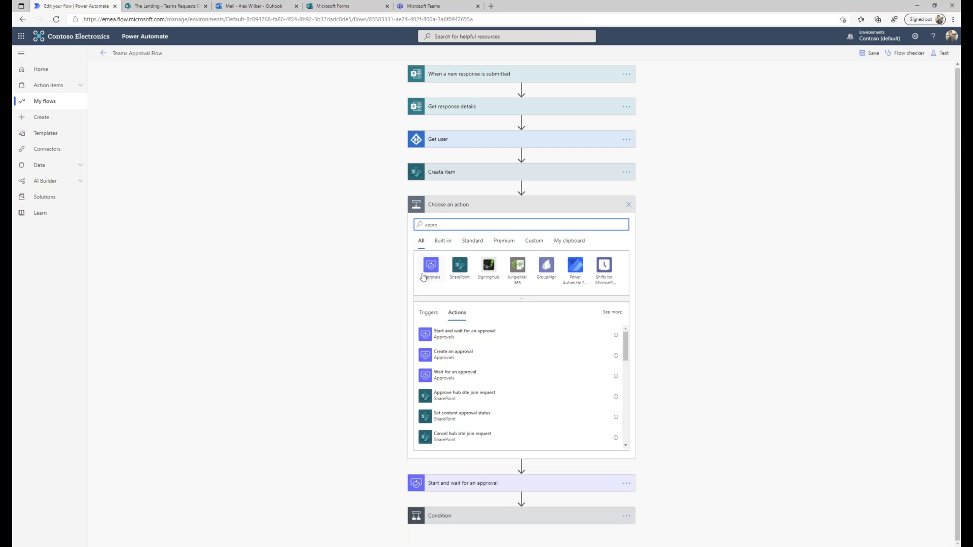
{"action": "left_click", "coordinate": [731, 248]}
{"action": "left_click", "coordinate": [629, 204]}
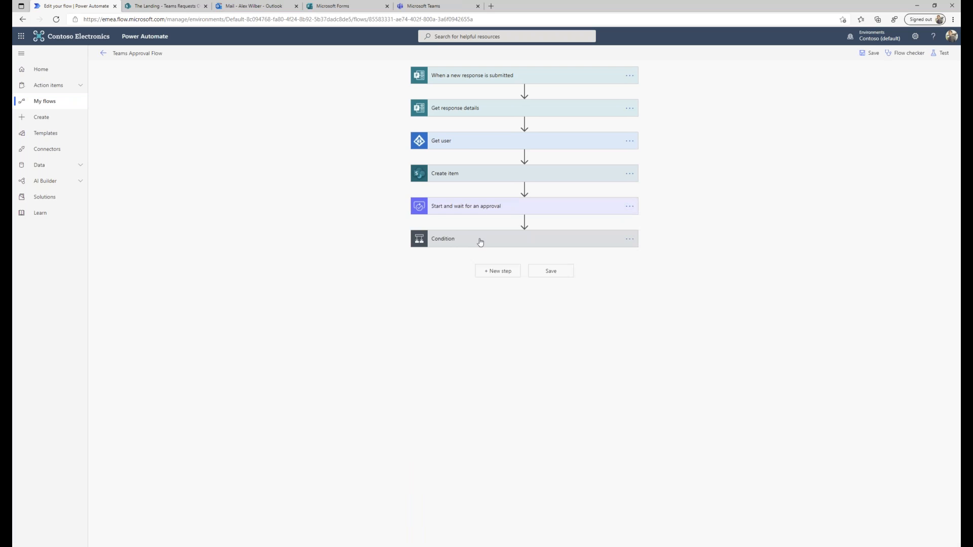
Review the approval step: Approve/Reject – First to respond, its title and assignee.
{"action": "left_click", "coordinate": [487, 215]}
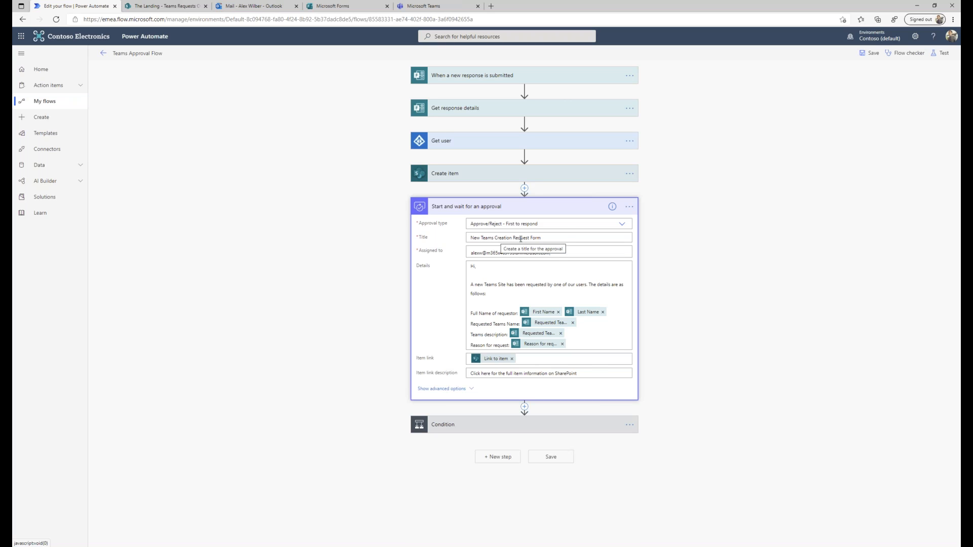
{"action": "left_click", "coordinate": [623, 225]}
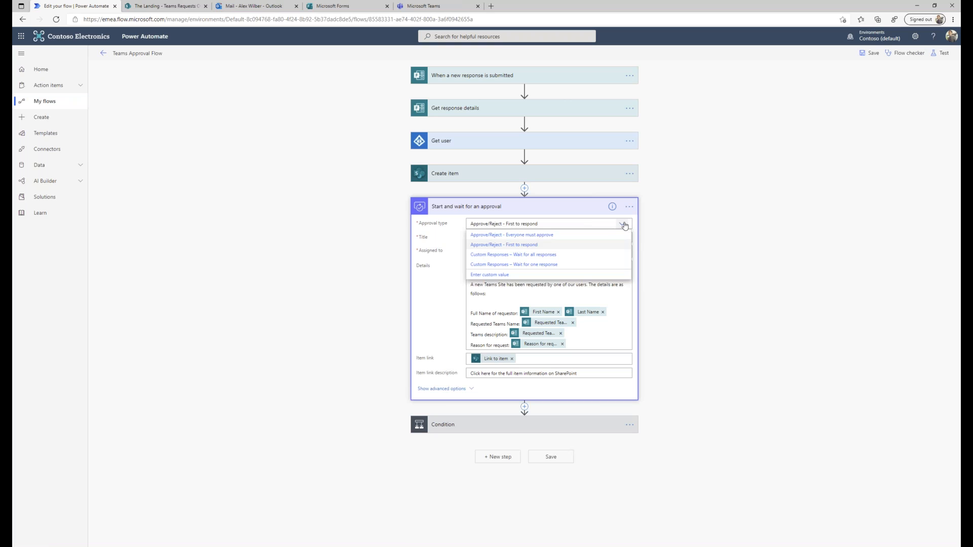
{"action": "left_click", "coordinate": [540, 248]}
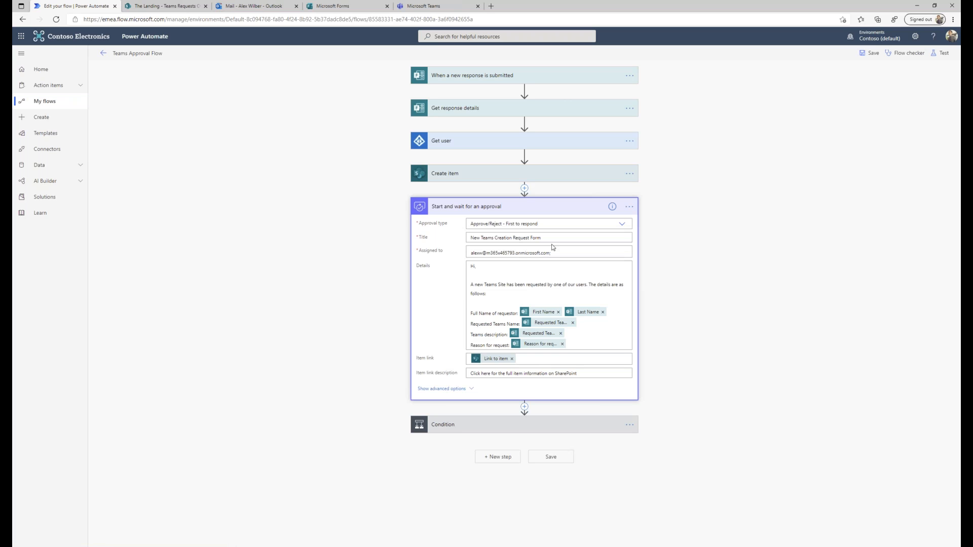
{"action": "triple_click", "coordinate": [534, 238]}
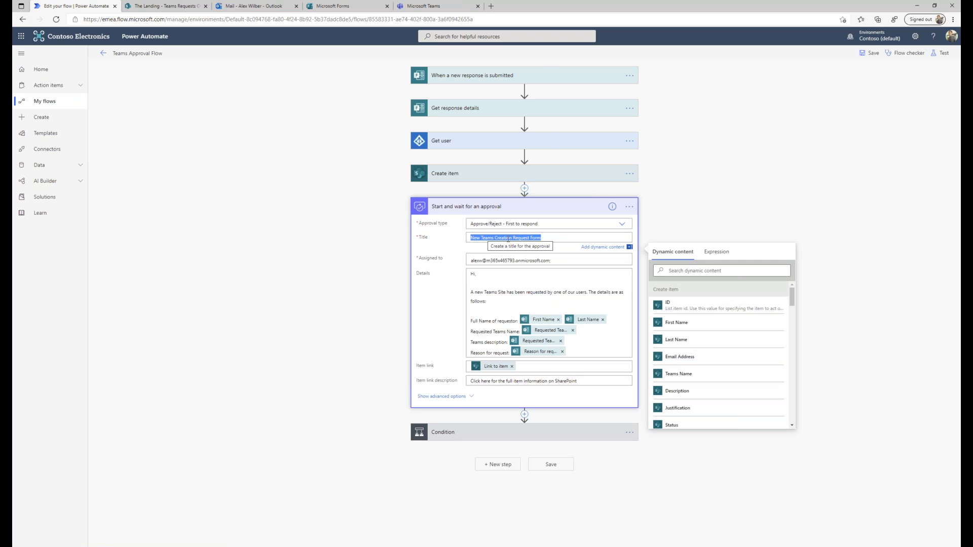
{"action": "triple_click", "coordinate": [552, 260]}
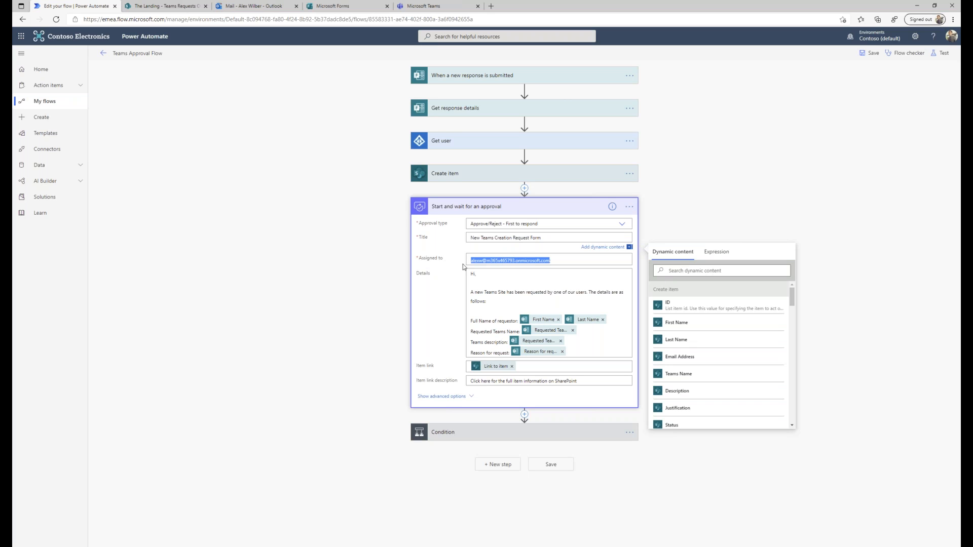
{"action": "left_click", "coordinate": [716, 205]}
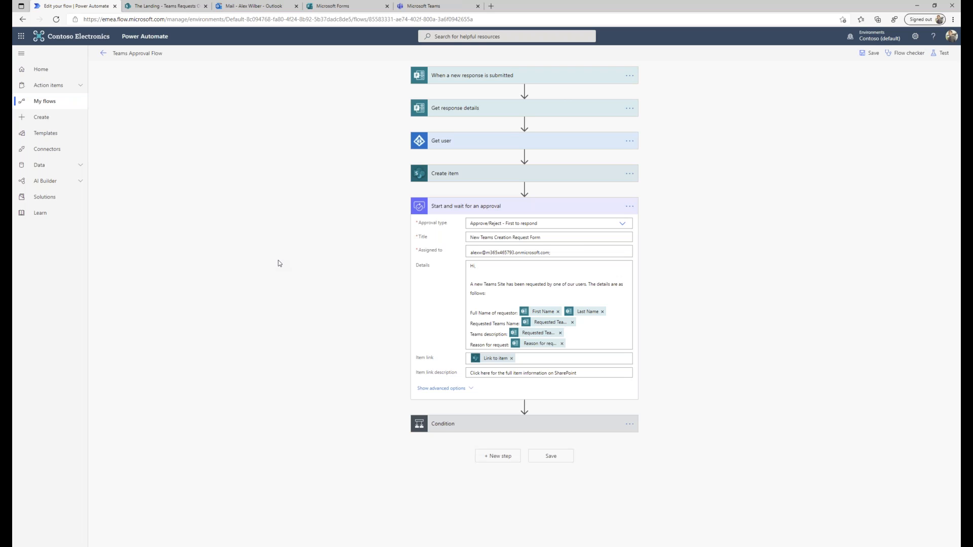
Start an 'of' action before Get user, then discard it so the flow ends at Condition.
{"action": "left_click", "coordinate": [471, 144]}
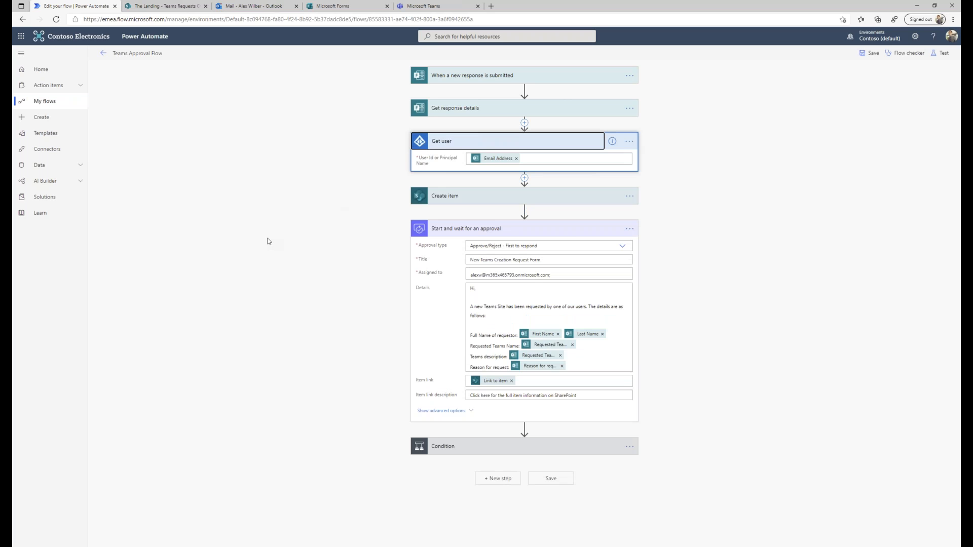
{"action": "left_click", "coordinate": [524, 123]}
{"action": "left_click", "coordinate": [512, 132]}
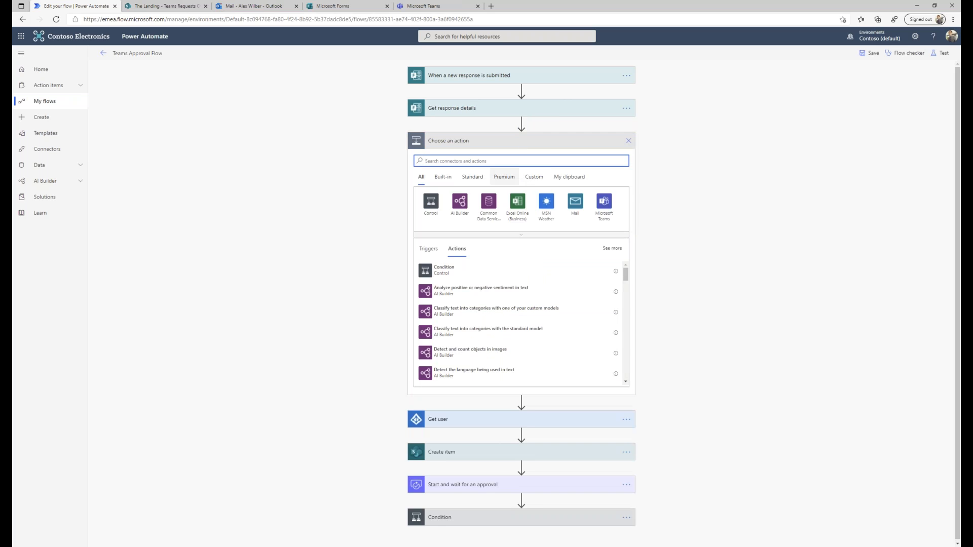
{"action": "type", "text": "of"}
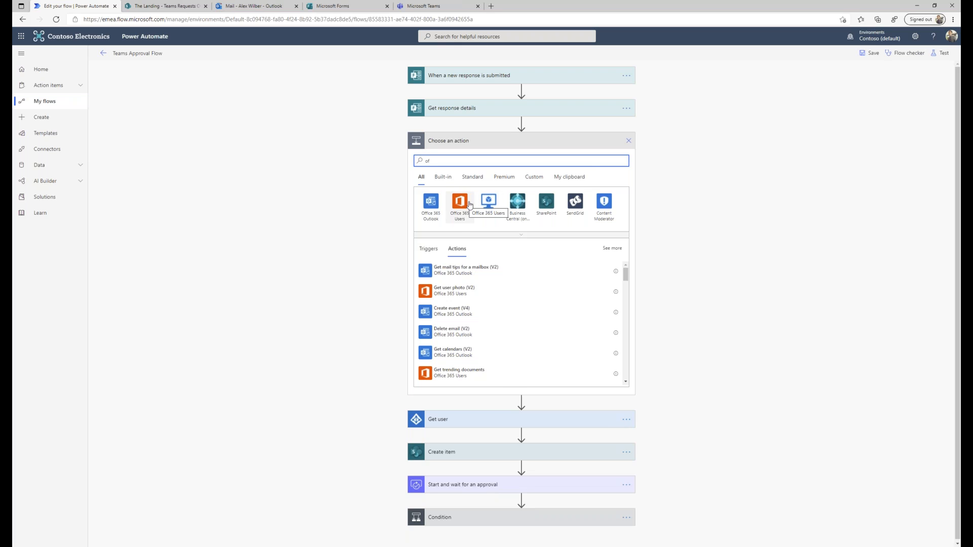
{"action": "left_click", "coordinate": [629, 142]}
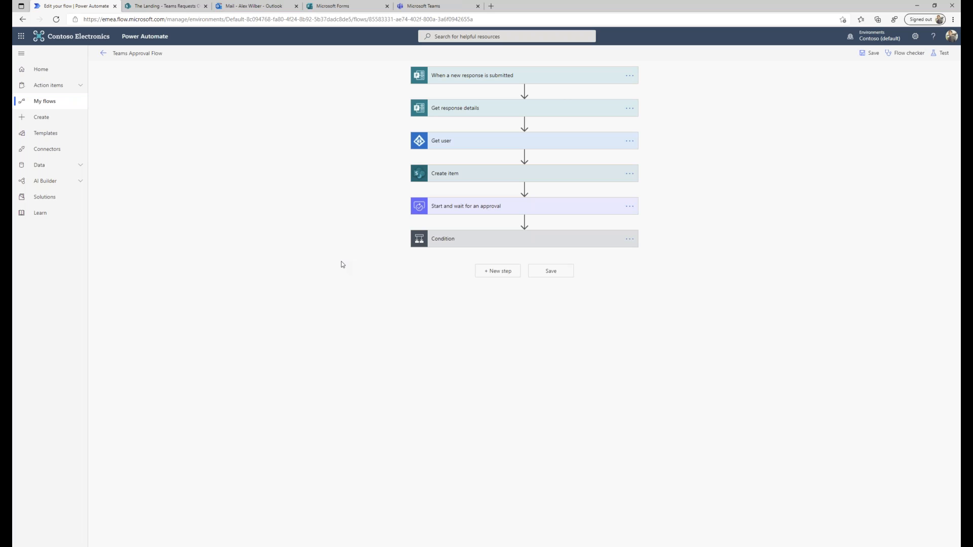
Expand the approval step and the Condition to show its If yes branch.
{"action": "left_click", "coordinate": [574, 211]}
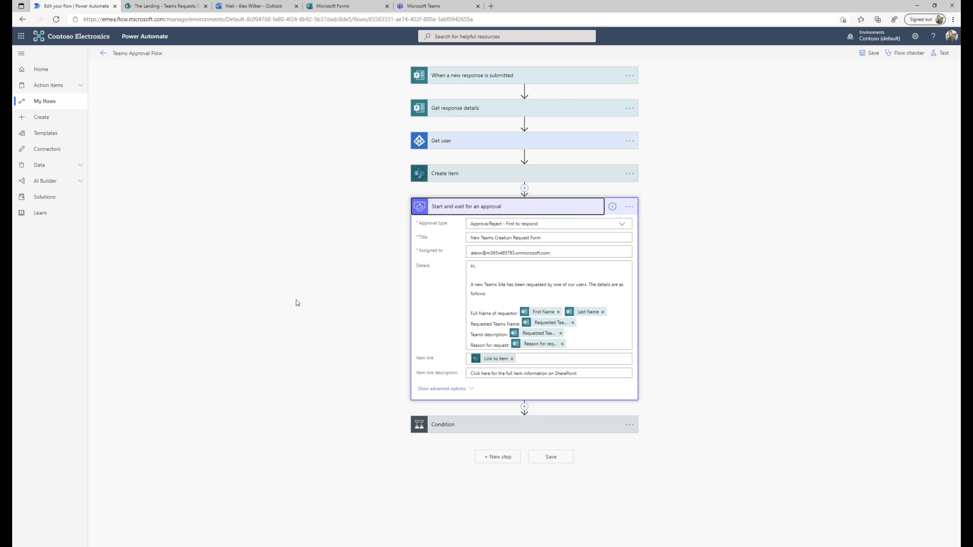
{"action": "left_click", "coordinate": [523, 425]}
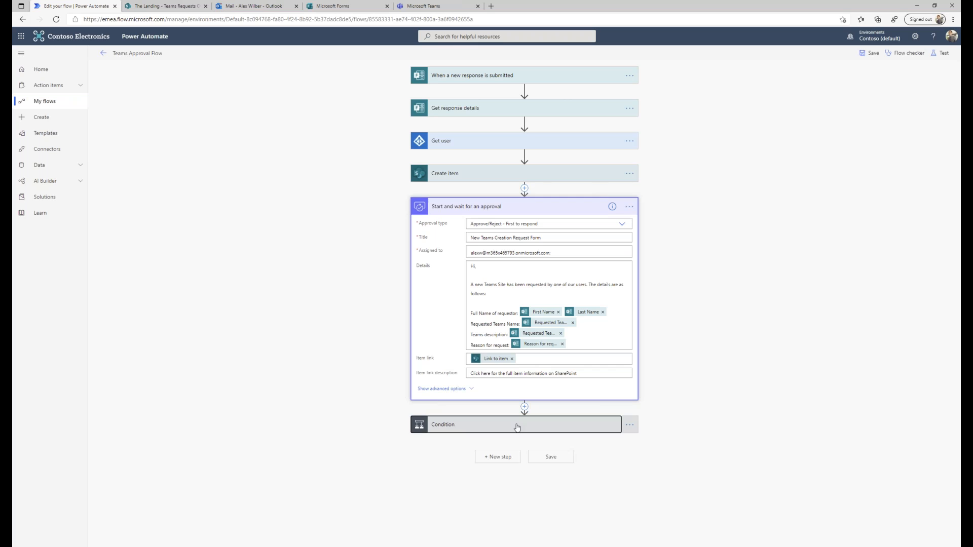
{"action": "scroll", "coordinate": [332, 335], "scroll_direction": "down", "scroll_amount": 3}
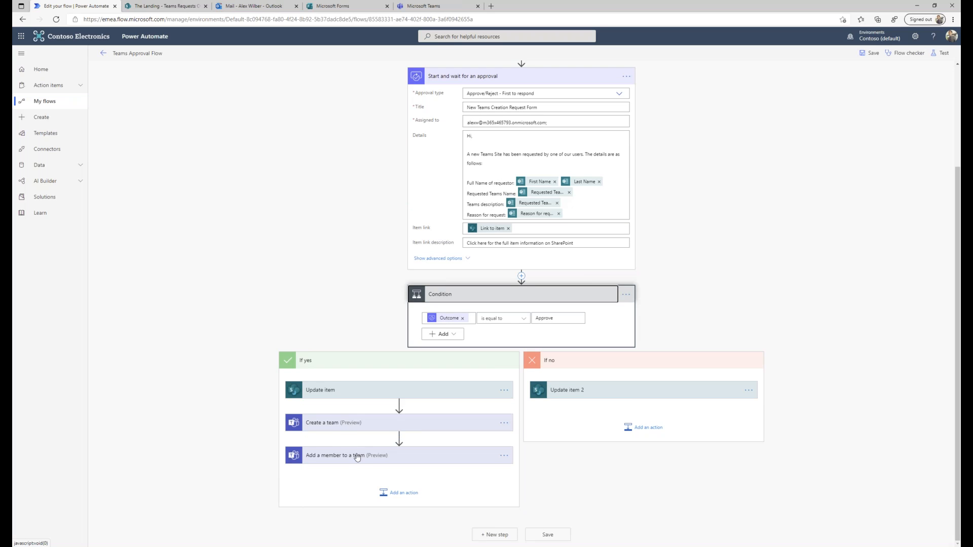
Search 'teams' for an action after Update item, then close the picker without adding one.
{"action": "left_click", "coordinate": [399, 405]}
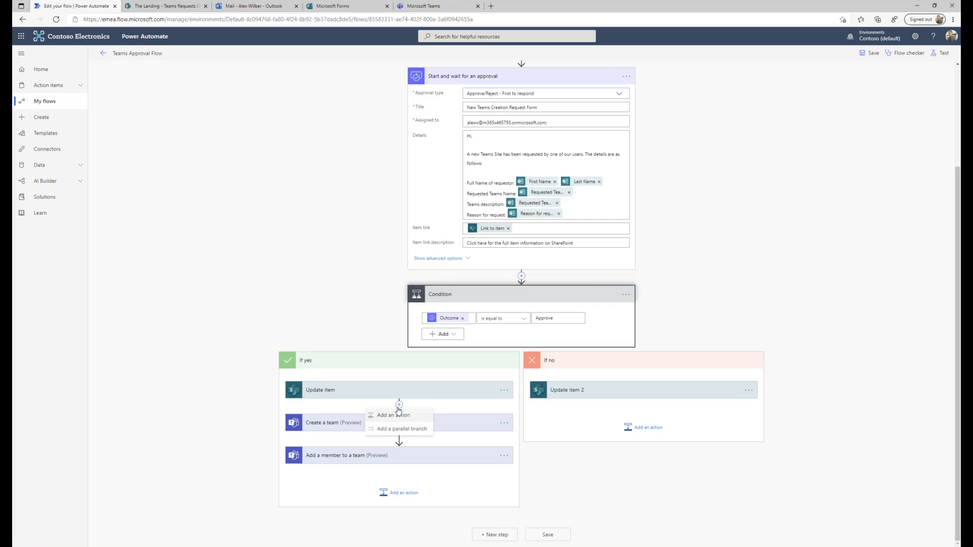
{"action": "left_click", "coordinate": [398, 415]}
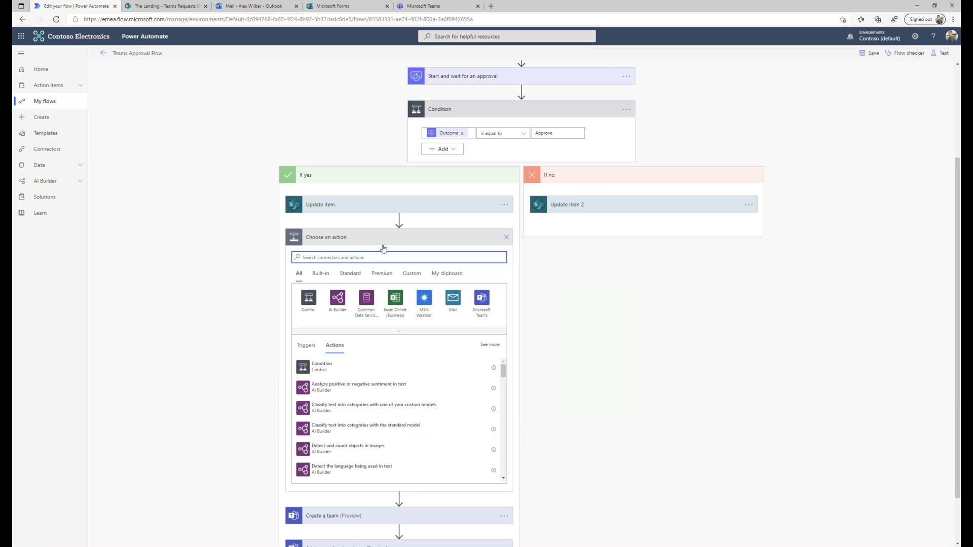
{"action": "left_click", "coordinate": [381, 256]}
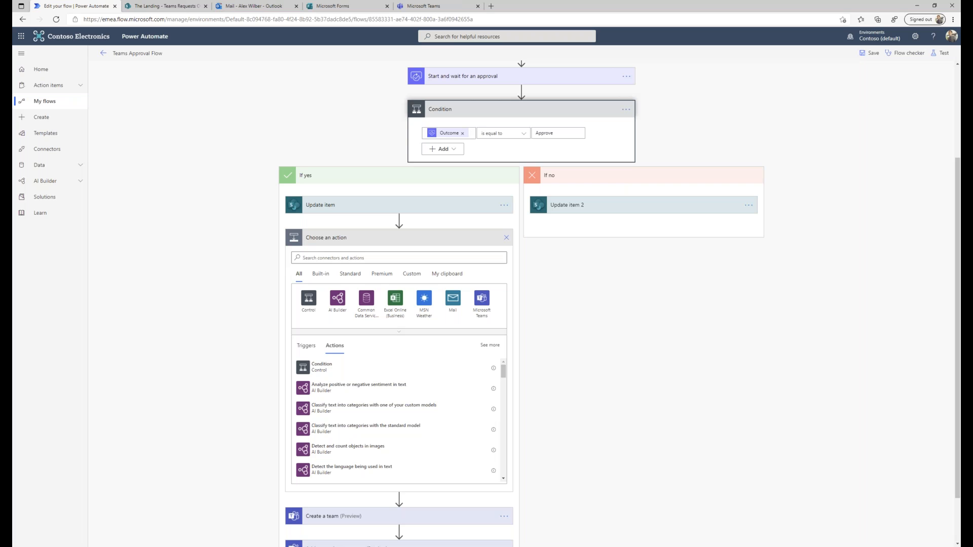
{"action": "left_click", "coordinate": [375, 256]}
{"action": "type", "text": "teams"}
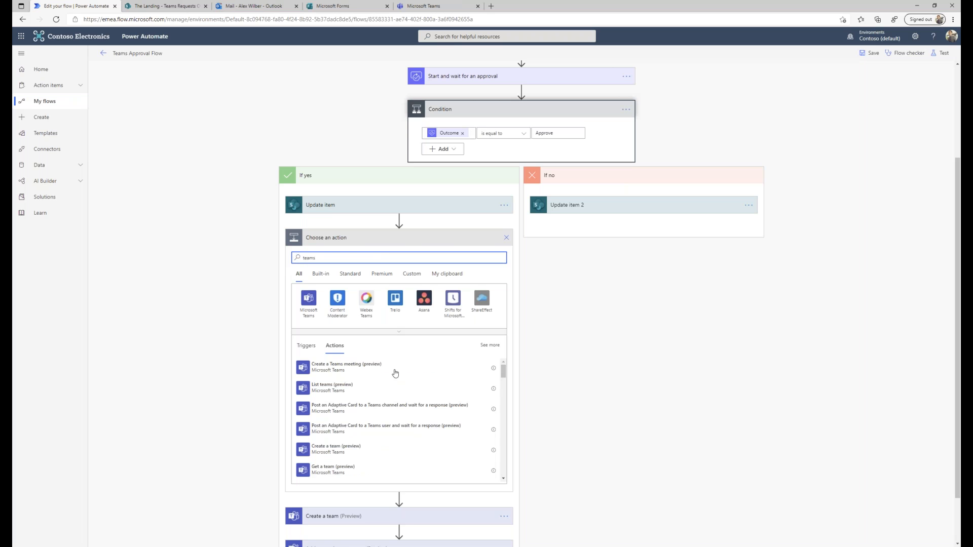
{"action": "scroll", "coordinate": [365, 394], "scroll_direction": "down", "scroll_amount": 3}
{"action": "scroll", "coordinate": [365, 393], "scroll_direction": "up", "scroll_amount": 3}
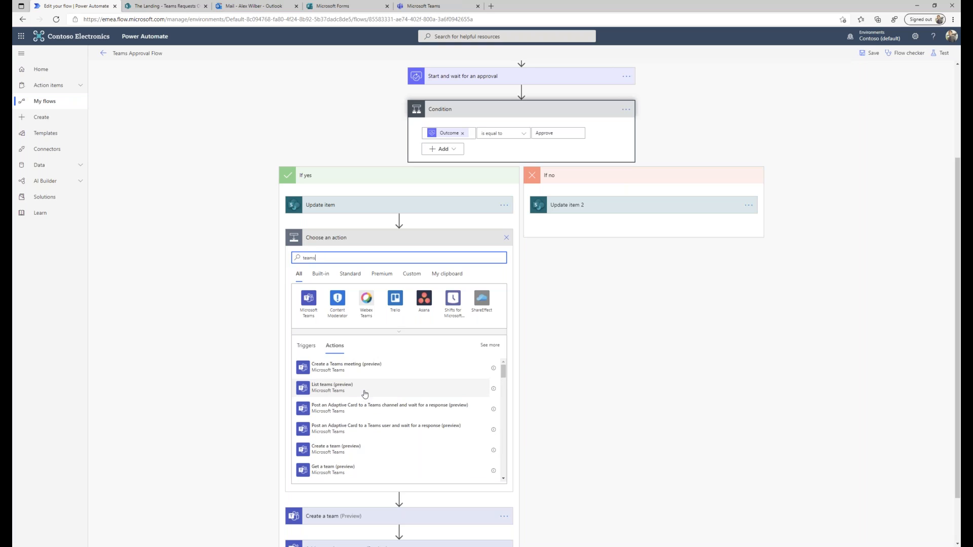
{"action": "scroll", "coordinate": [365, 394], "scroll_direction": "down", "scroll_amount": 1}
{"action": "left_click", "coordinate": [598, 368]}
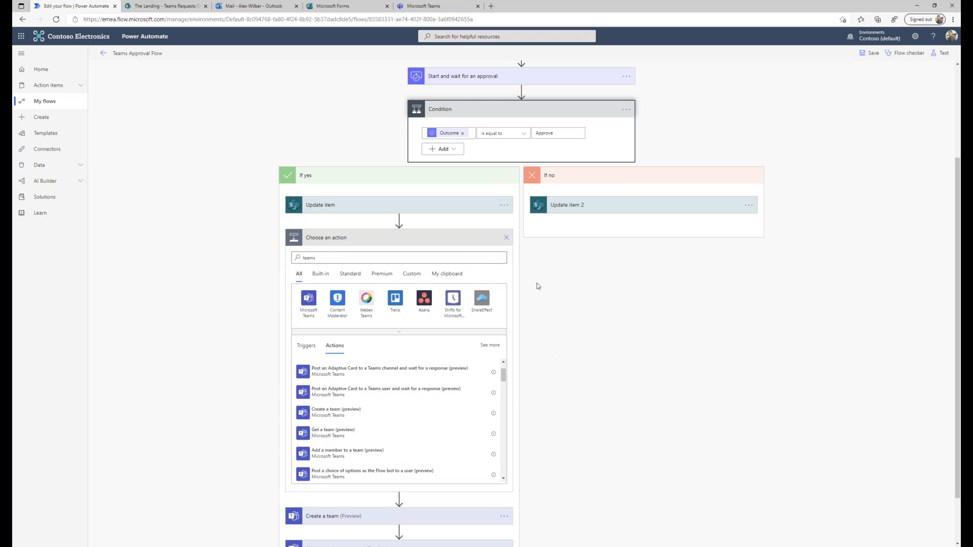
{"action": "left_click", "coordinate": [507, 238]}
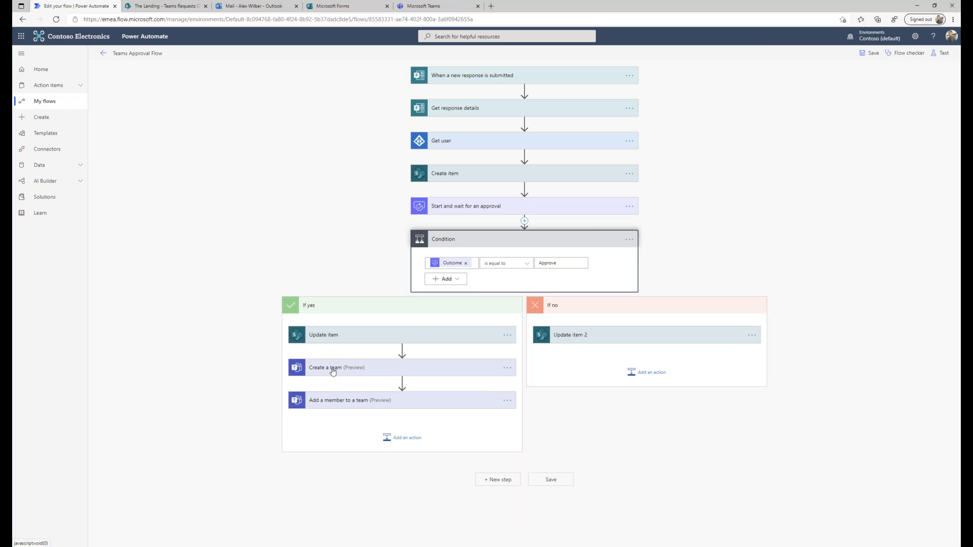
Expand Add a member to a team and show advanced options, where owner is set to Yes.
{"action": "left_click", "coordinate": [308, 399]}
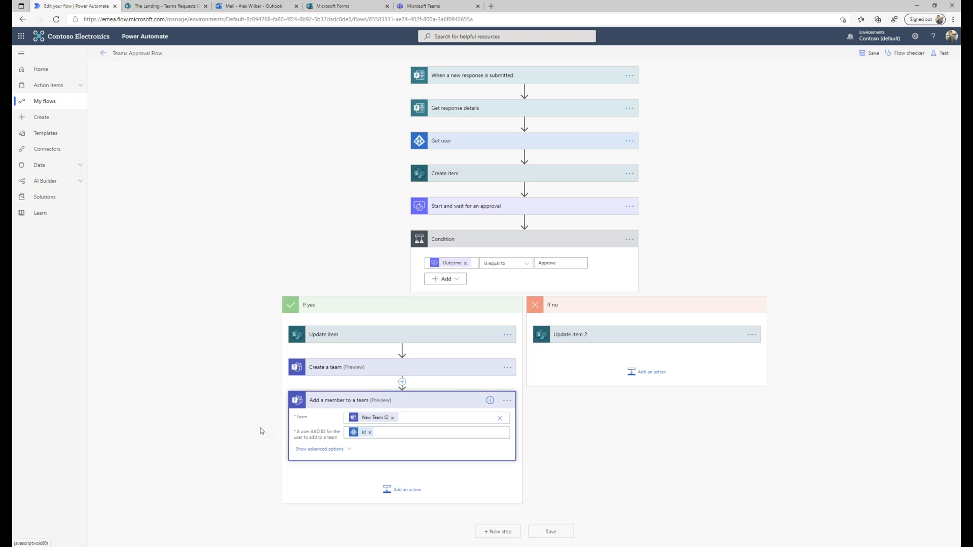
{"action": "left_click", "coordinate": [310, 449]}
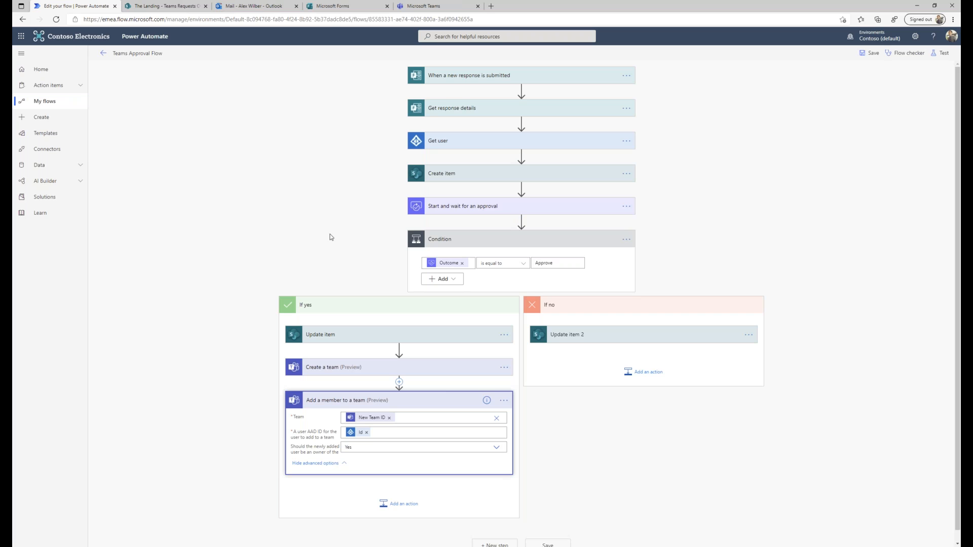
Fill in the requester's first name, last name and e-mail address on the request form.
{"action": "left_click", "coordinate": [343, 8]}
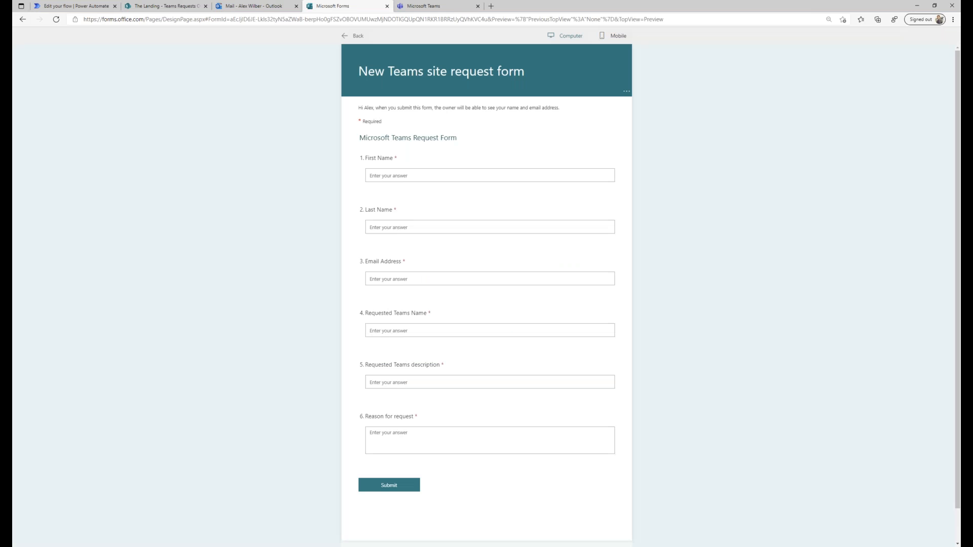
{"action": "type", "text": "Alex"}
{"action": "key", "text": "Tab"}
{"action": "type", "text": "Wilb"}
{"action": "key", "text": "Tab"}
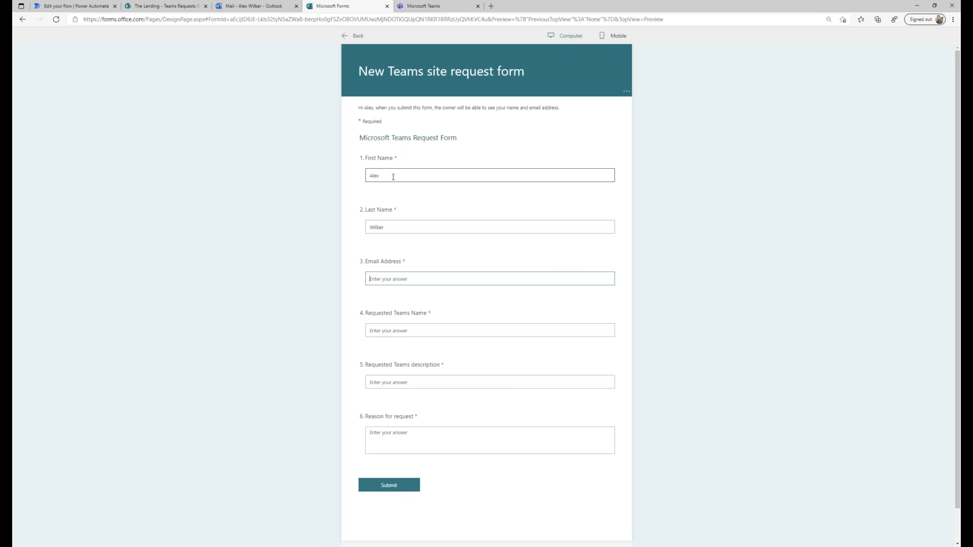
{"action": "left_click", "coordinate": [386, 279]}
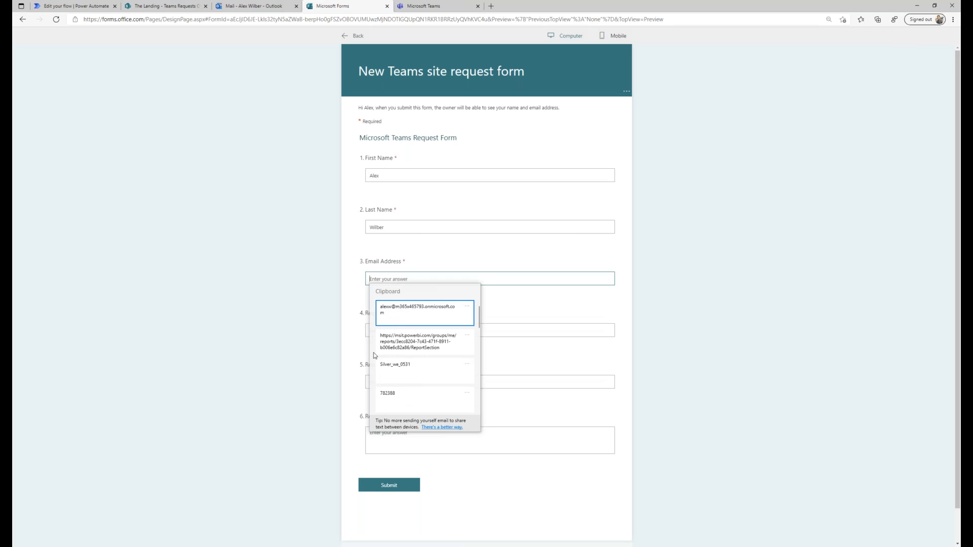
{"action": "left_click", "coordinate": [378, 314]}
Enter team 'ESPC', description 'Talk about Teams Week and keep track of actions', reason 'Because', and submit.
{"action": "left_click", "coordinate": [401, 330]}
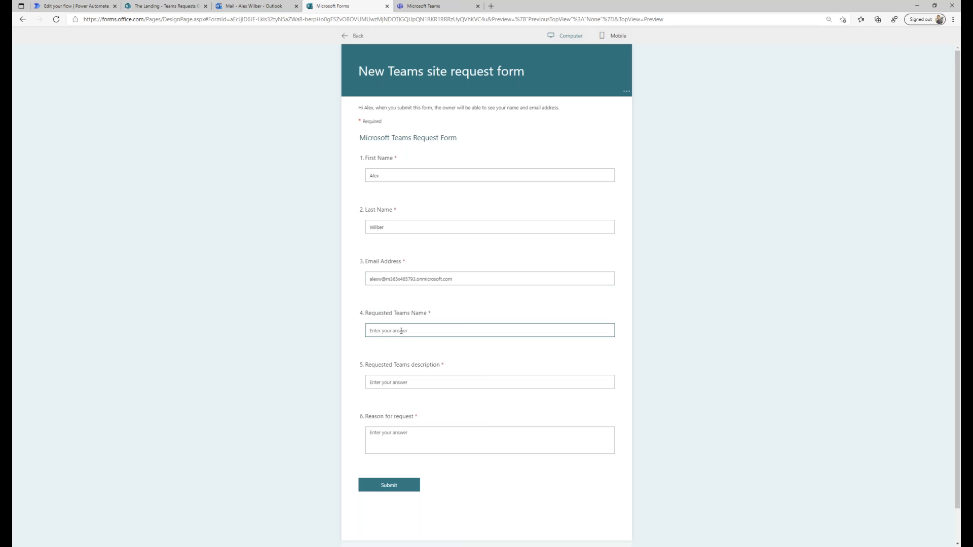
{"action": "type", "text": "ESPC"}
{"action": "key", "text": "Tab"}
{"action": "type", "text": "Talk about Teams Week and"}
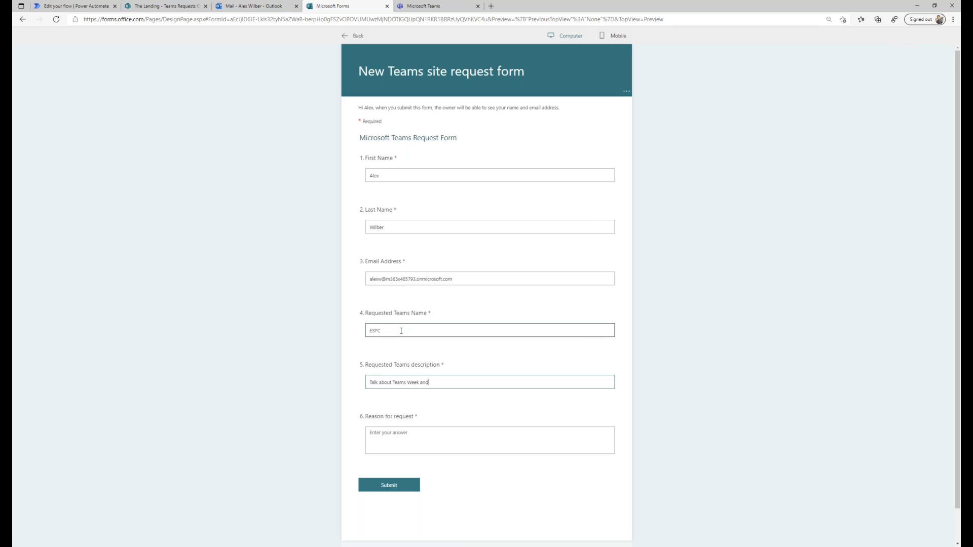
{"action": "type", "text": " keep track of actions"}
{"action": "left_click", "coordinate": [399, 433]}
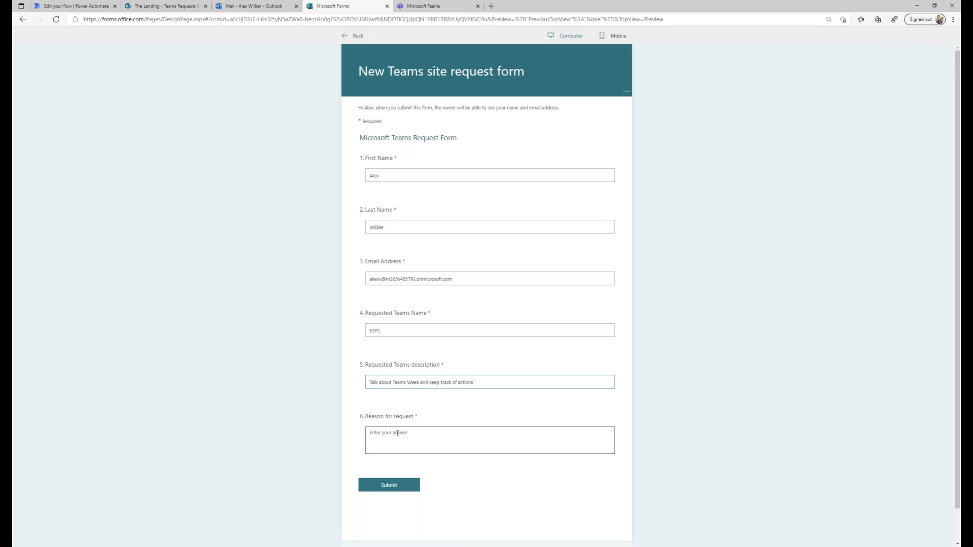
{"action": "type", "text": "Because"}
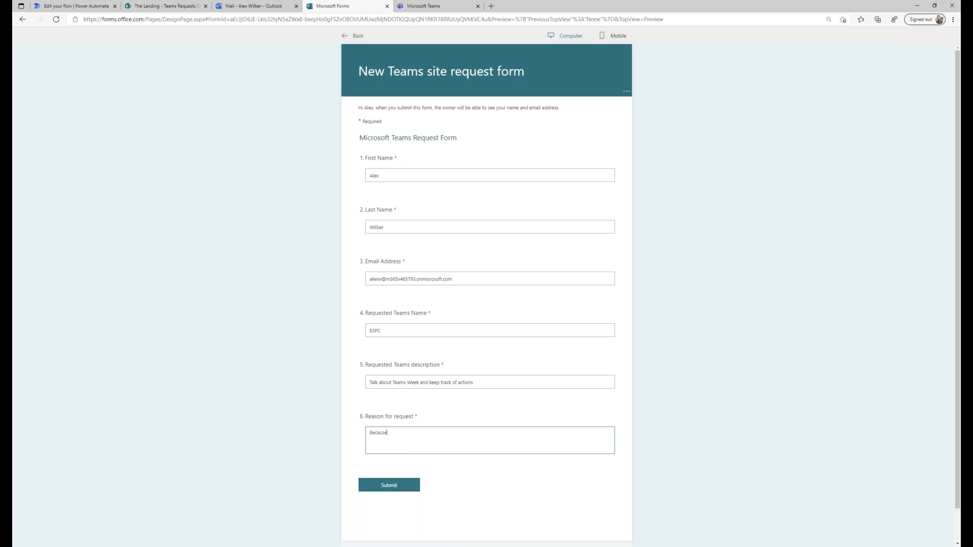
{"action": "left_click", "coordinate": [395, 487]}
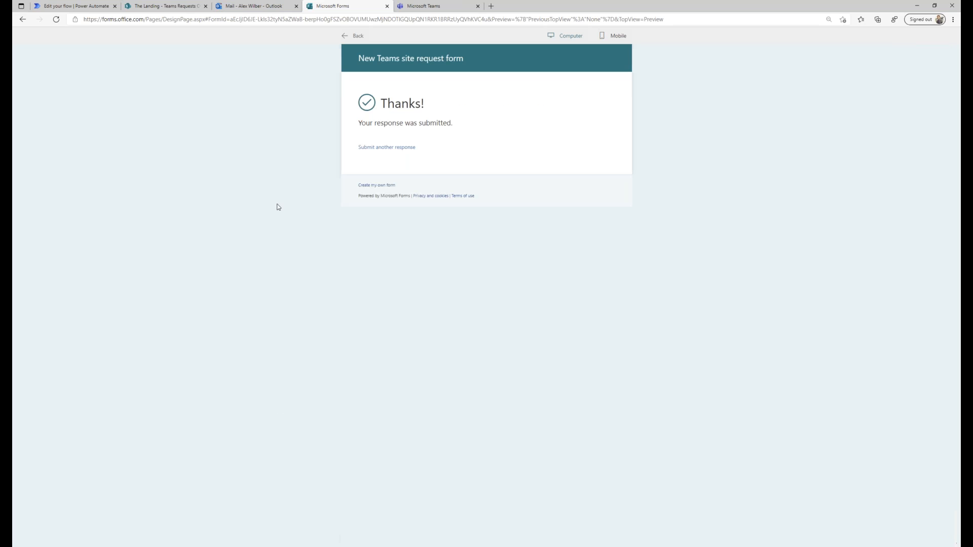
{"action": "left_click", "coordinate": [41, 9]}
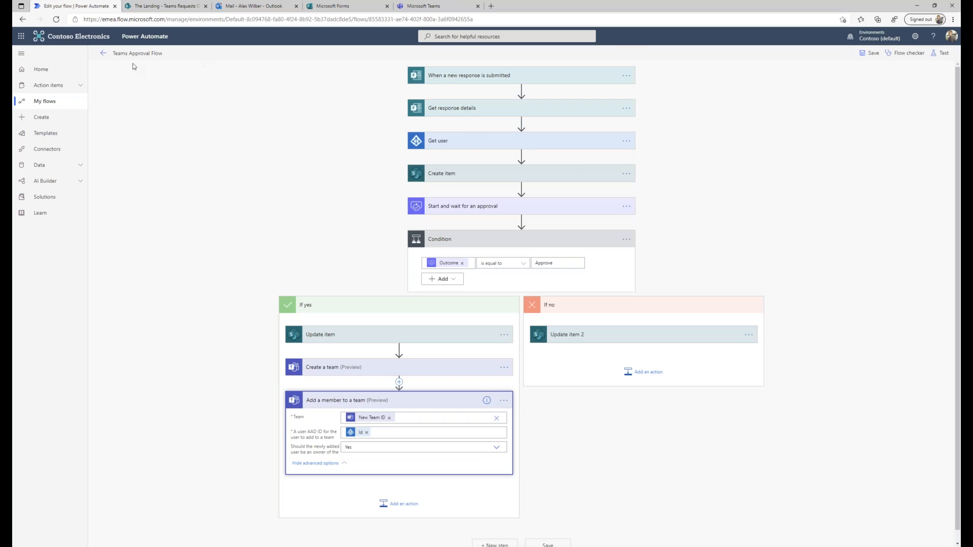
Open the Dec 3, 11:34 AM run, which is waiting at the approval step.
{"action": "left_click", "coordinate": [103, 53]}
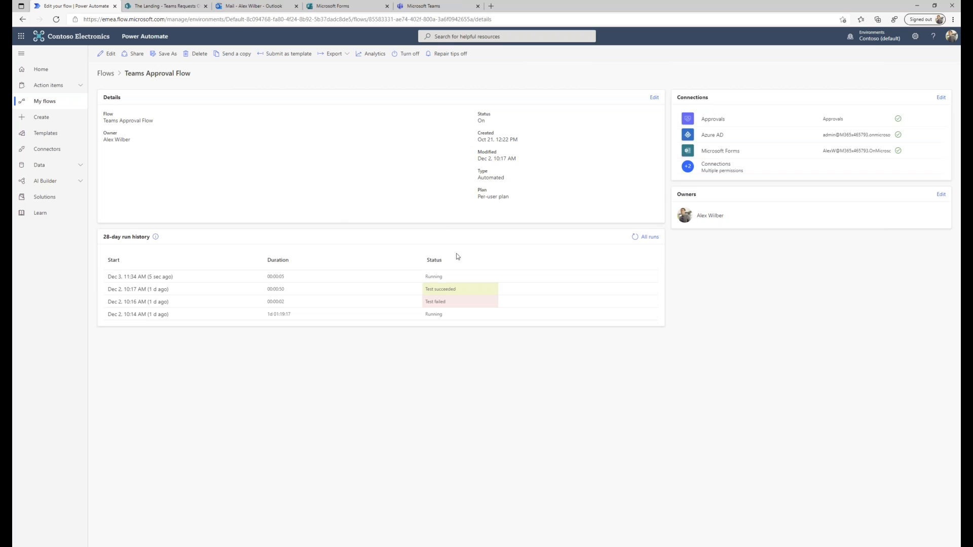
{"action": "left_click", "coordinate": [162, 277]}
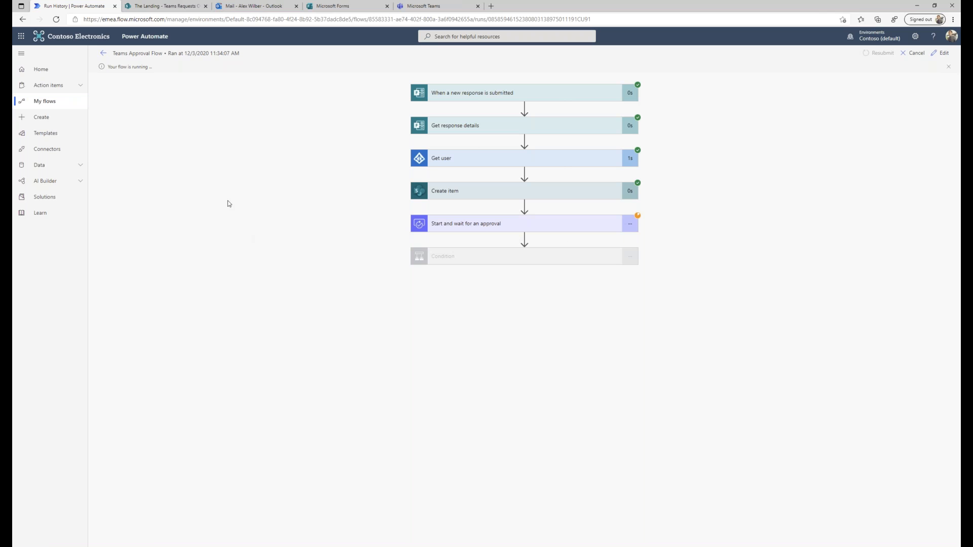
{"action": "left_click", "coordinate": [156, 7]}
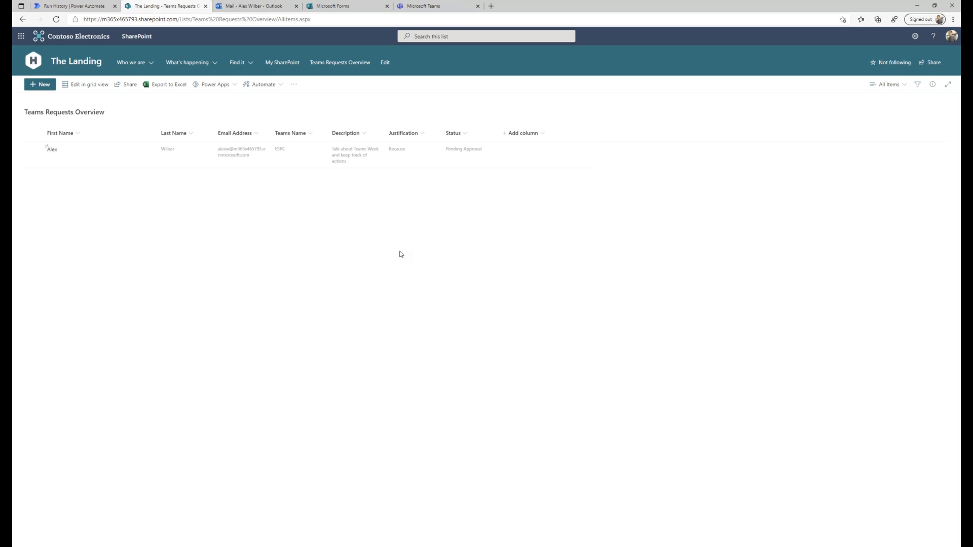
Open the 'New Teams Creation Request Form' approval e-mail for ESPC in Outlook.
{"action": "left_click", "coordinate": [429, 9]}
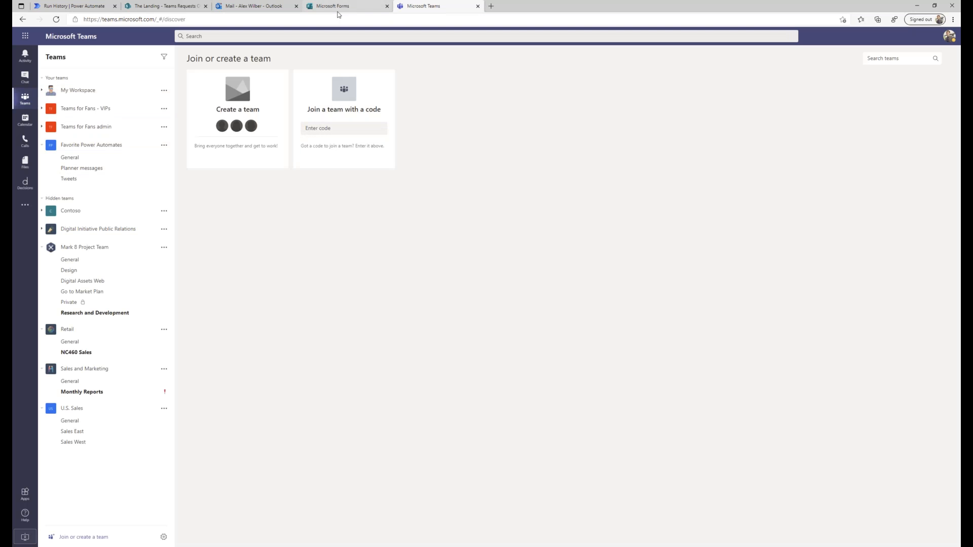
{"action": "left_click", "coordinate": [267, 7]}
{"action": "left_click", "coordinate": [148, 102]}
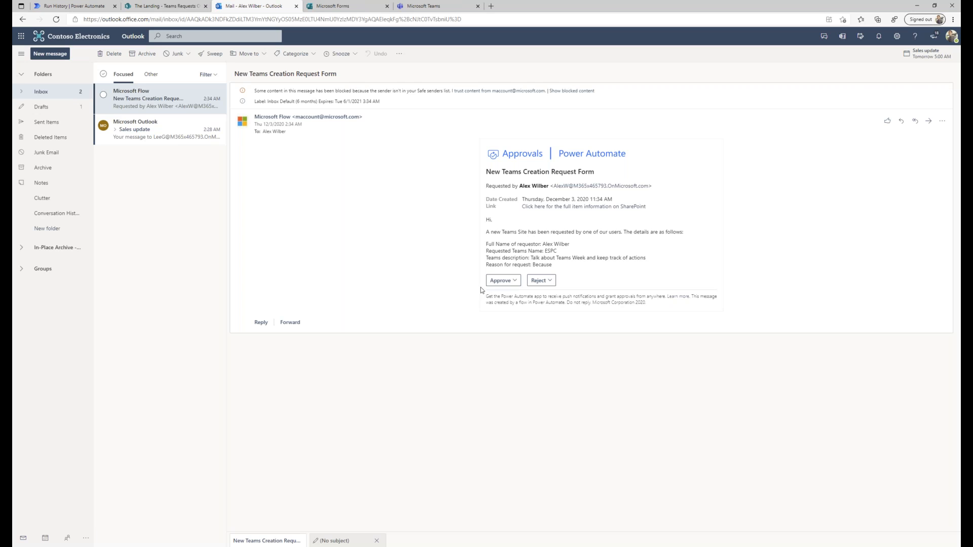
Approve the New Teams Creation Request Form request from its Outlook approval e-mail.
{"action": "left_click", "coordinate": [513, 281]}
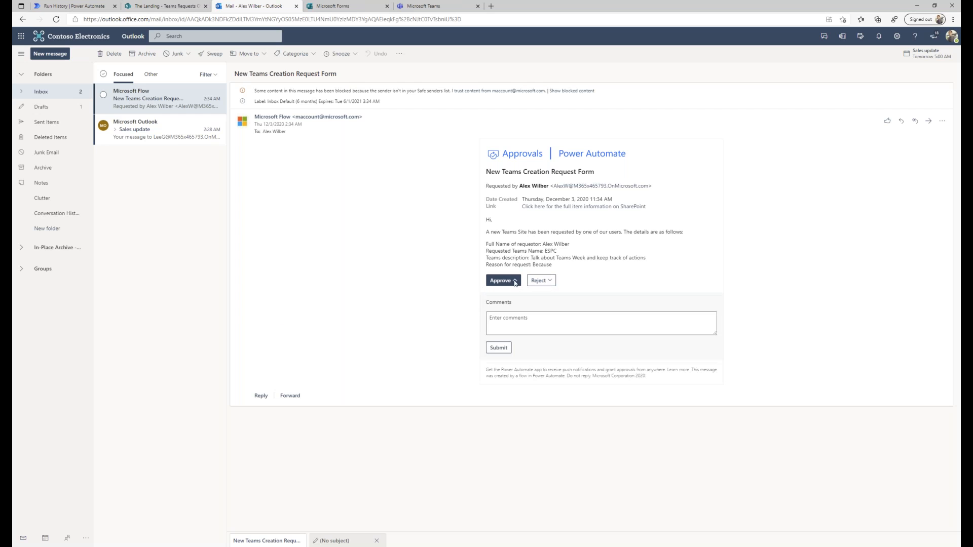
{"action": "left_click", "coordinate": [495, 350]}
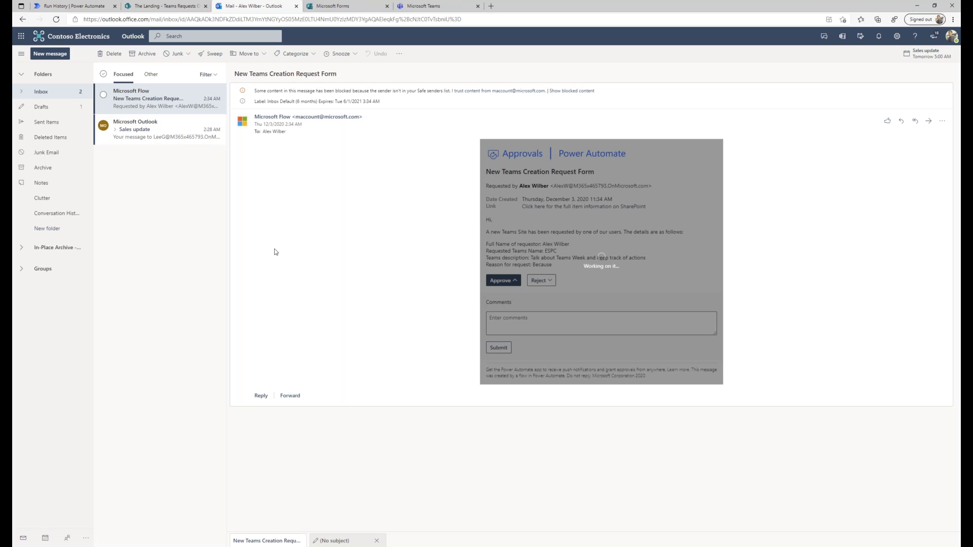
{"action": "left_click", "coordinate": [71, 6]}
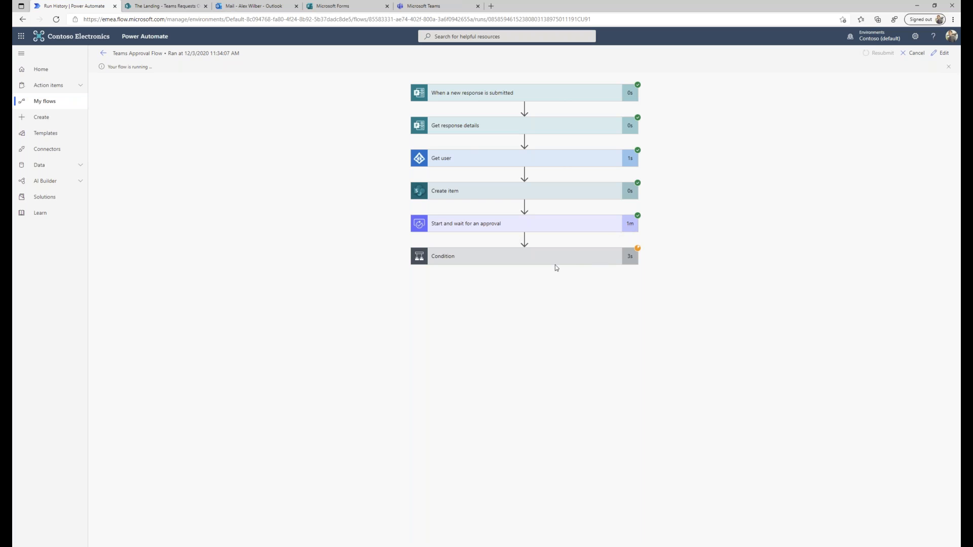
Confirm the Teams Approval Flow run's Condition succeeded and check the request in Teams Requests Overview.
{"action": "left_click", "coordinate": [507, 256]}
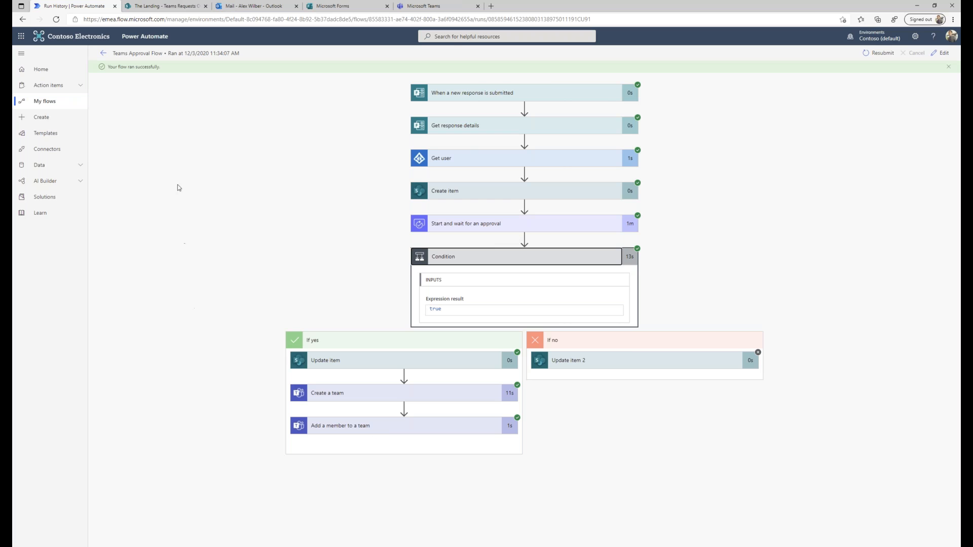
{"action": "left_click", "coordinate": [135, 6]}
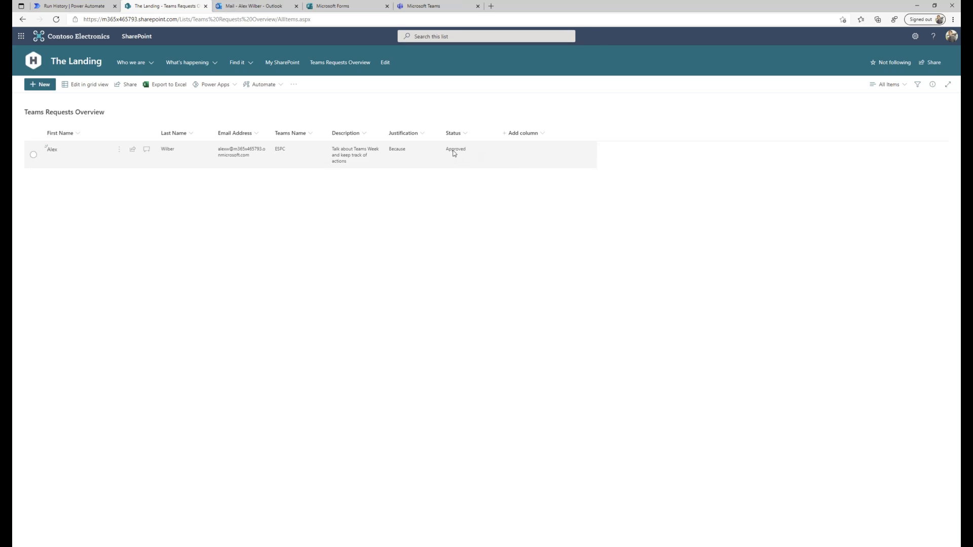
{"action": "left_click", "coordinate": [428, 7]}
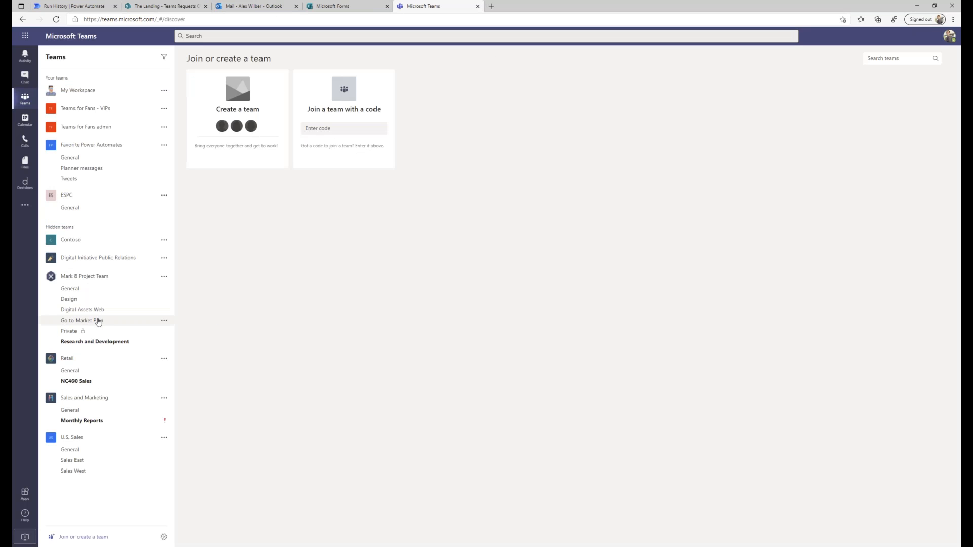
Collapse hidden teams, view ESPC's members via Manage team, and open Planner messages.
{"action": "left_click", "coordinate": [49, 227]}
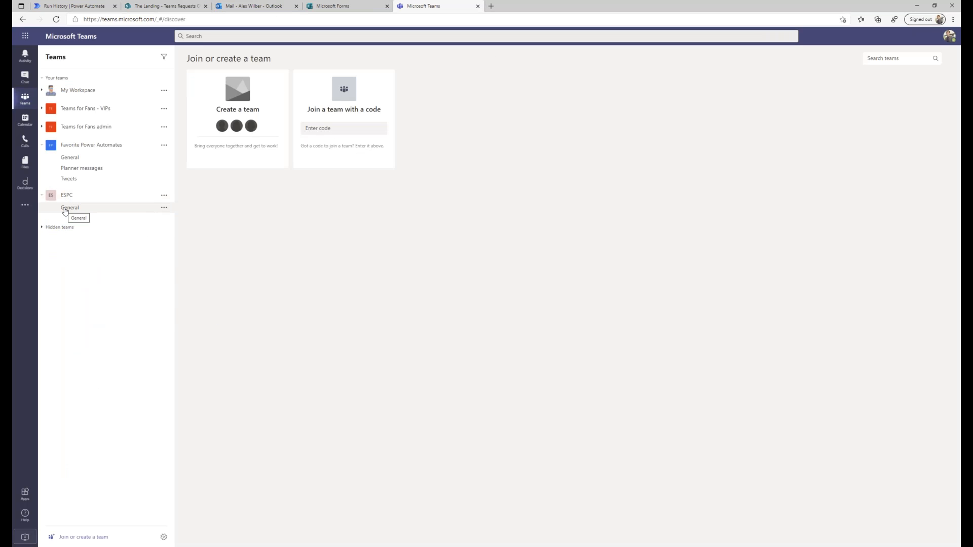
{"action": "left_click", "coordinate": [164, 195]}
{"action": "left_click", "coordinate": [192, 230]}
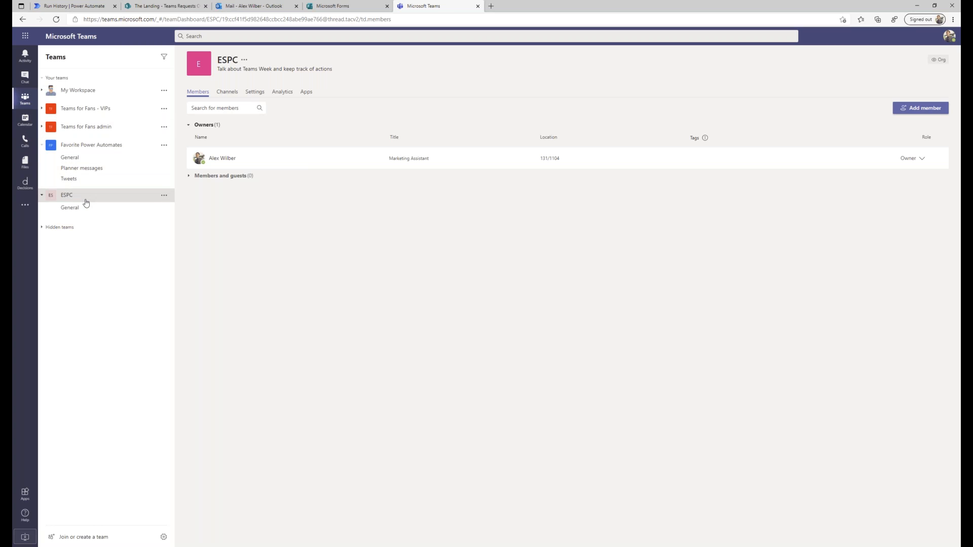
{"action": "left_click", "coordinate": [82, 169]}
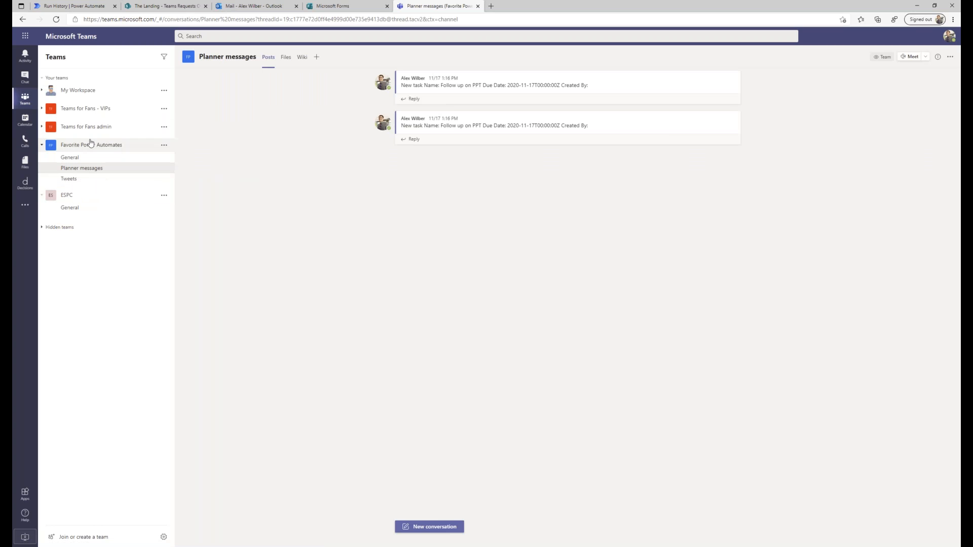
Open the Tweets channel and scroll up to earlier posts.
{"action": "left_click", "coordinate": [72, 179]}
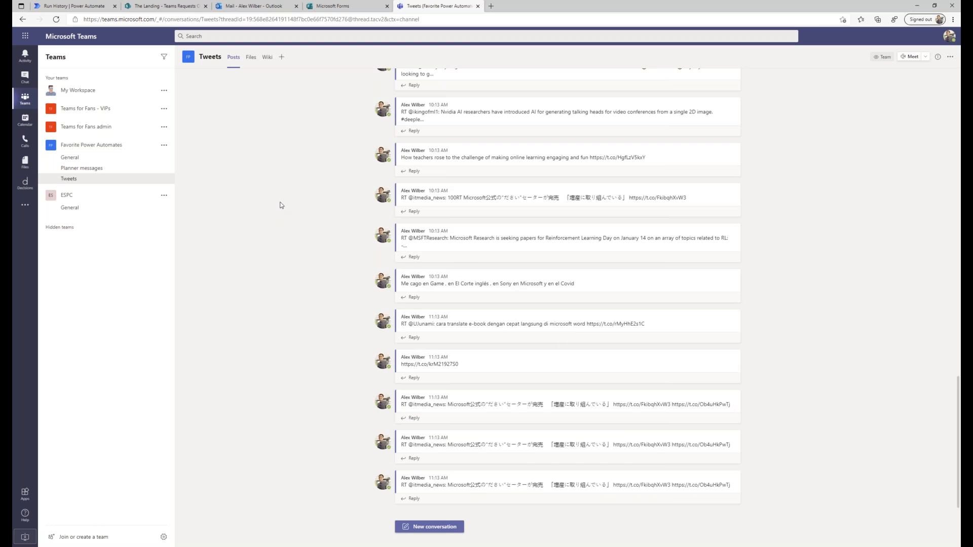
{"action": "scroll", "coordinate": [281, 205], "scroll_direction": "up", "scroll_amount": 4}
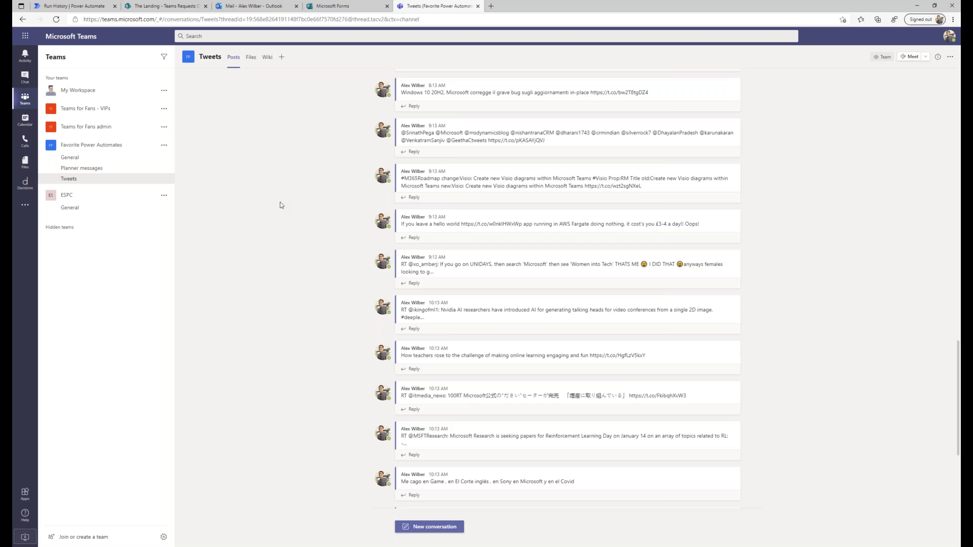
{"action": "scroll", "coordinate": [281, 206], "scroll_direction": "up", "scroll_amount": 3}
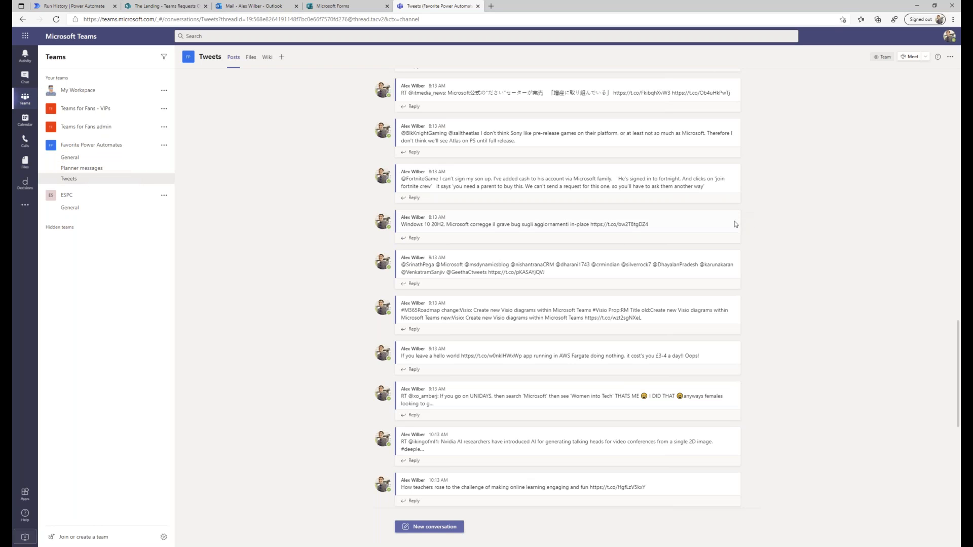
Start creating a task from a Tweets post, then dismiss the add-a-task form.
{"action": "left_click", "coordinate": [733, 205]}
{"action": "mouse_move", "coordinate": [751, 347]}
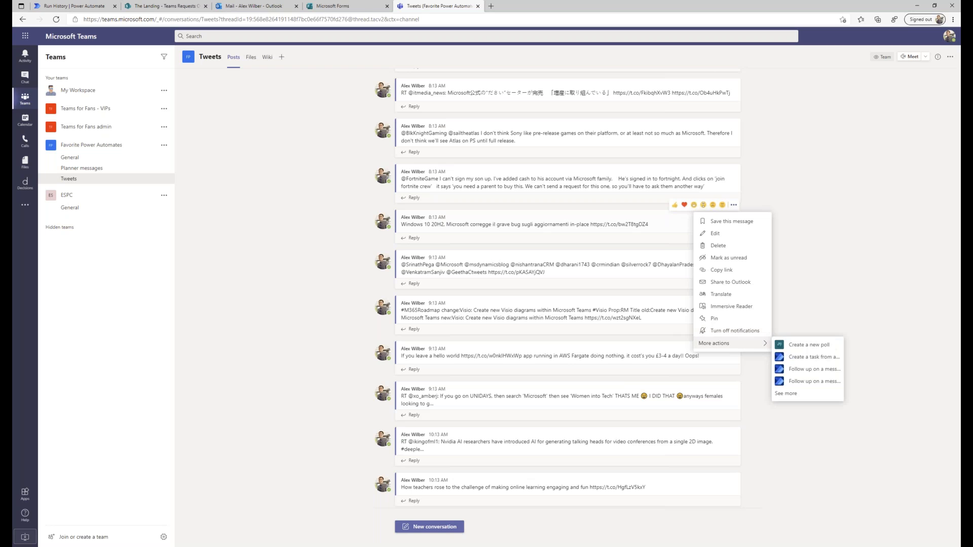
{"action": "left_click", "coordinate": [791, 394]}
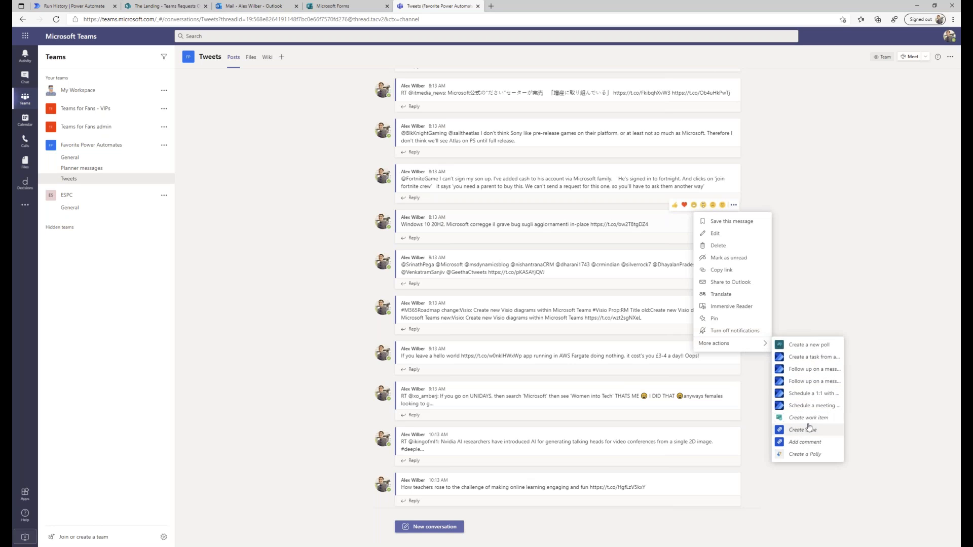
{"action": "left_click", "coordinate": [806, 361]}
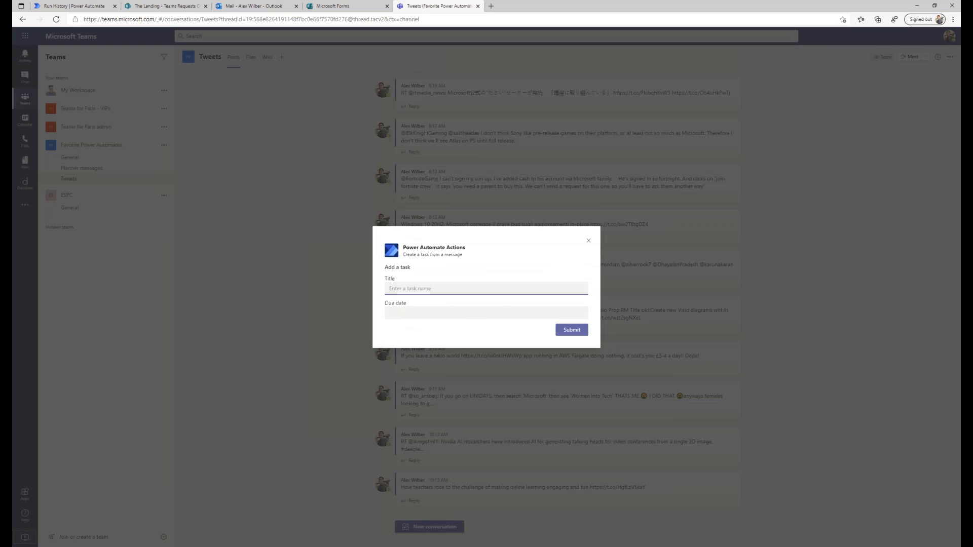
{"action": "left_click", "coordinate": [588, 243]}
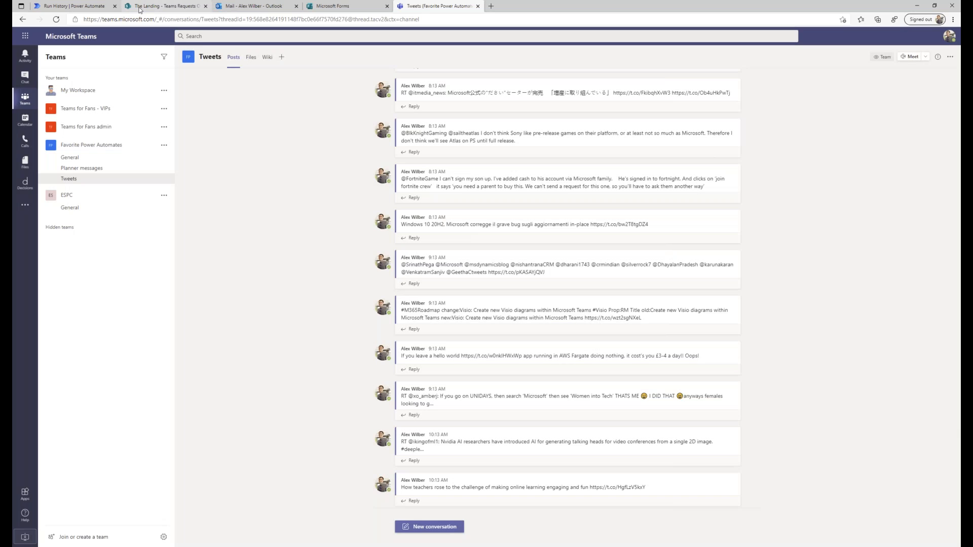
{"action": "left_click", "coordinate": [80, 7]}
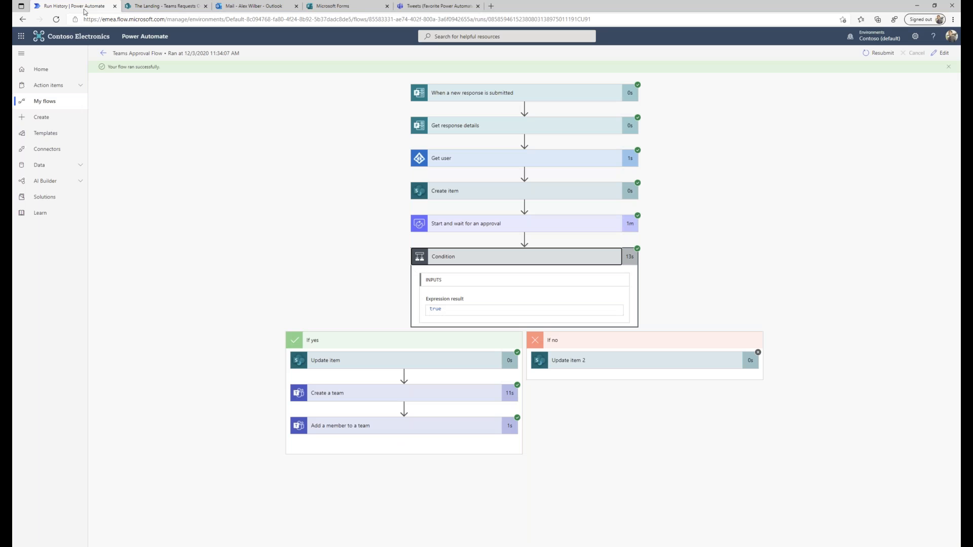
Open the VIP Onboarding flow from My flows in edit mode.
{"action": "left_click", "coordinate": [48, 101]}
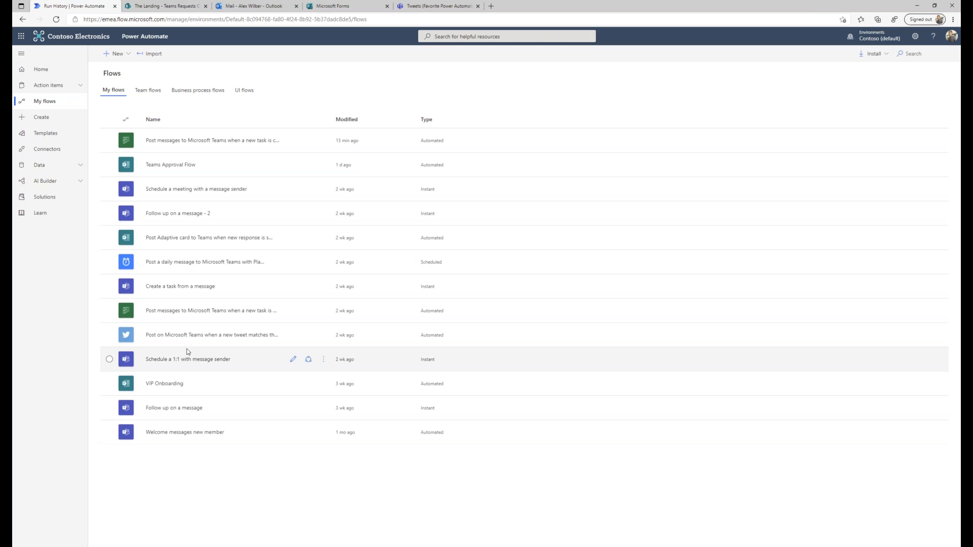
{"action": "left_click", "coordinate": [173, 384]}
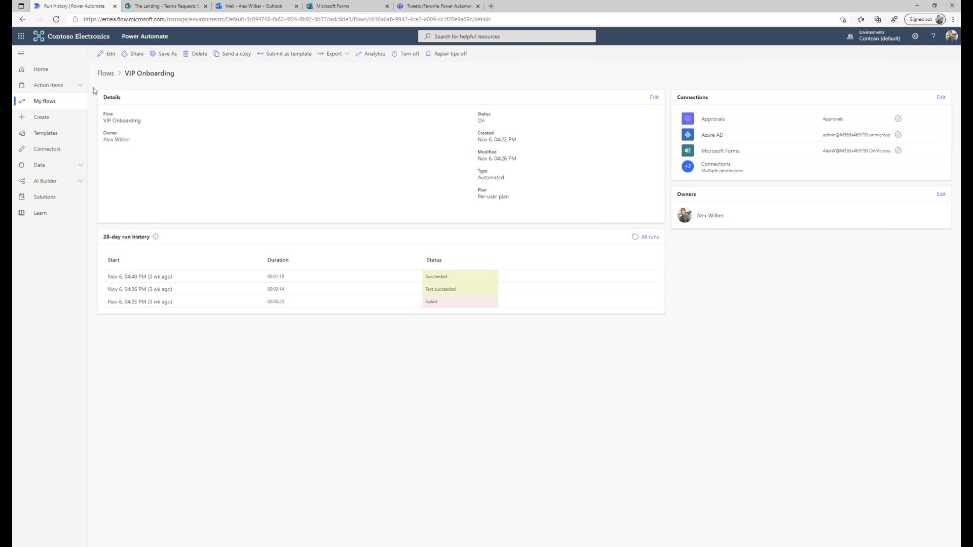
{"action": "left_click", "coordinate": [110, 54]}
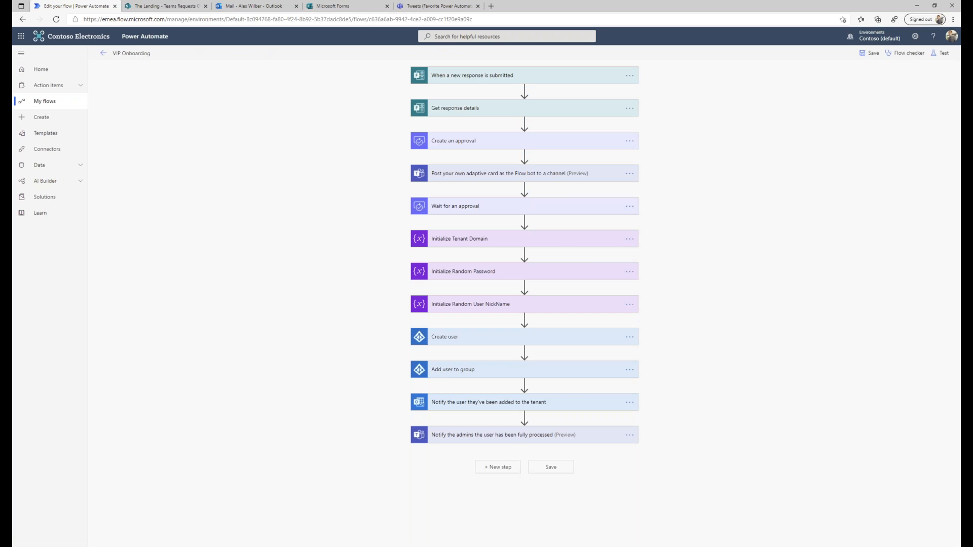
{"action": "left_click", "coordinate": [339, 12]}
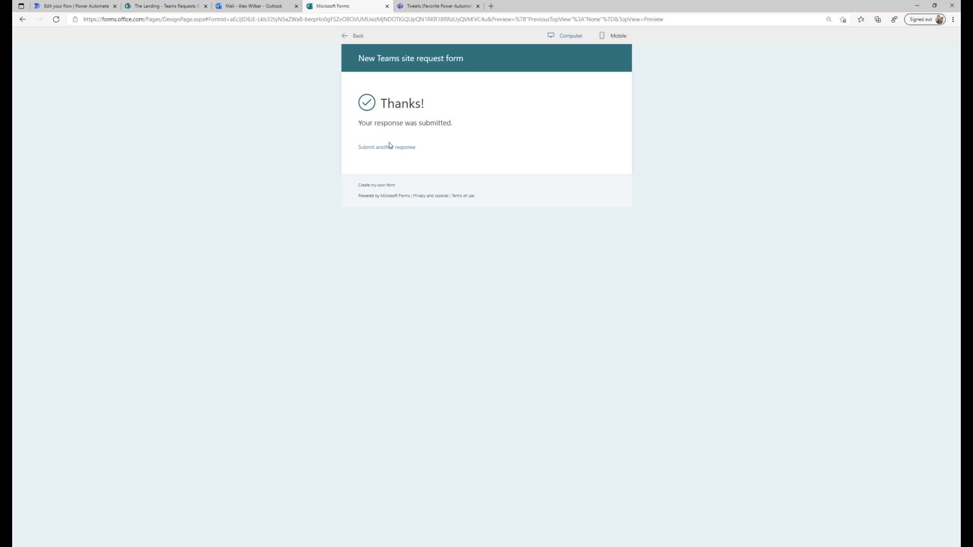
Go to the Microsoft Forms home and look through the Teams for Fans - Sample Form (Copy).
{"action": "left_click_drag", "start_coordinate": [146, 19], "coordinate": [840, 75]}
{"action": "key", "text": "BackSpace"}
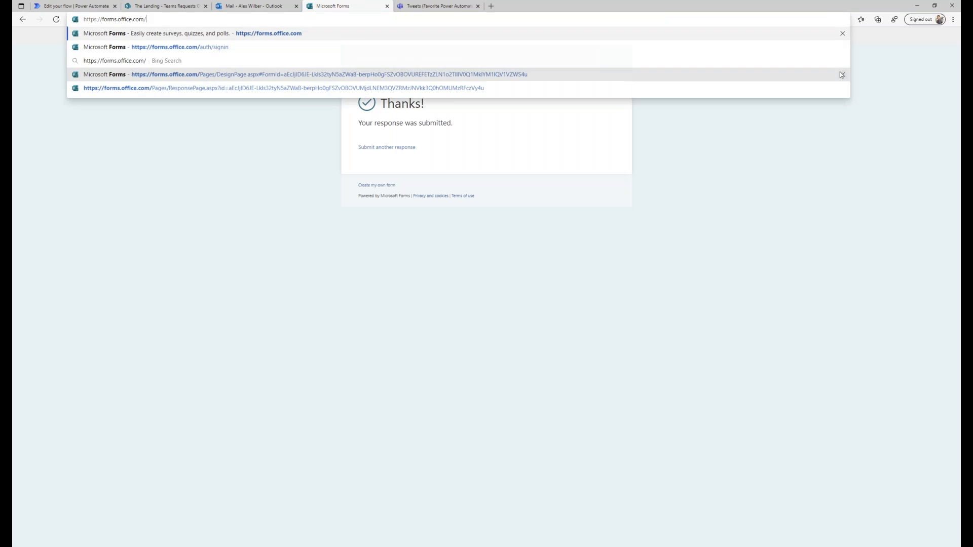
{"action": "key", "text": "Return"}
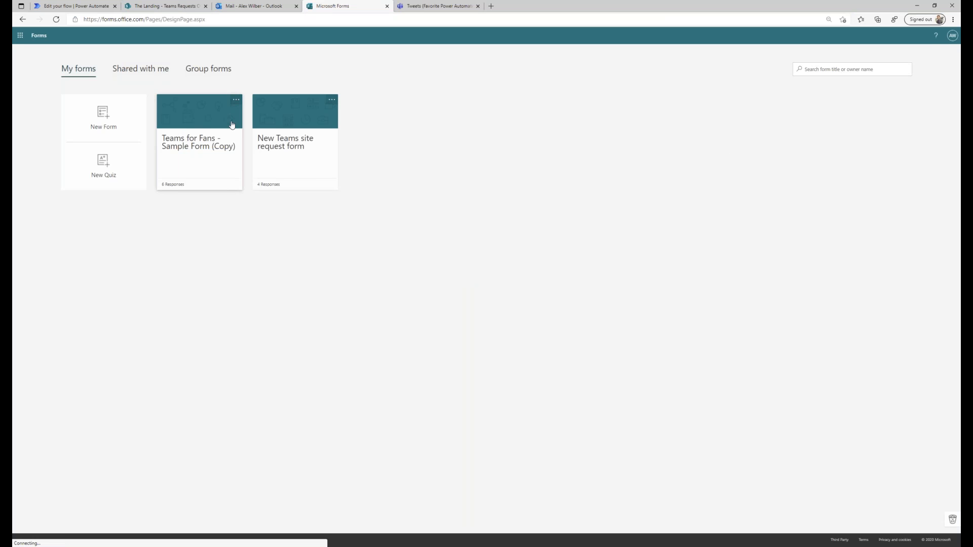
{"action": "left_click", "coordinate": [168, 151]}
{"action": "scroll", "coordinate": [278, 205], "scroll_direction": "down", "scroll_amount": 2}
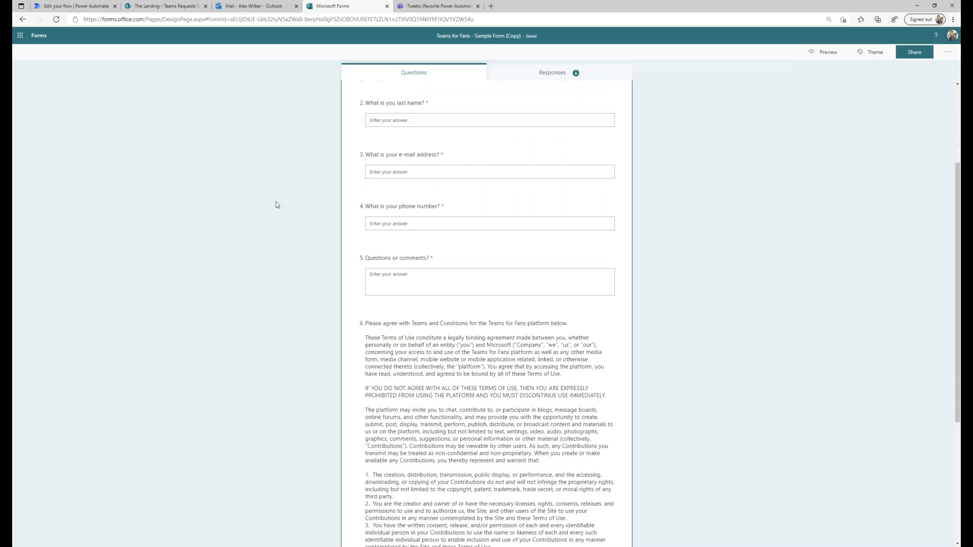
{"action": "scroll", "coordinate": [278, 205], "scroll_direction": "up", "scroll_amount": 1}
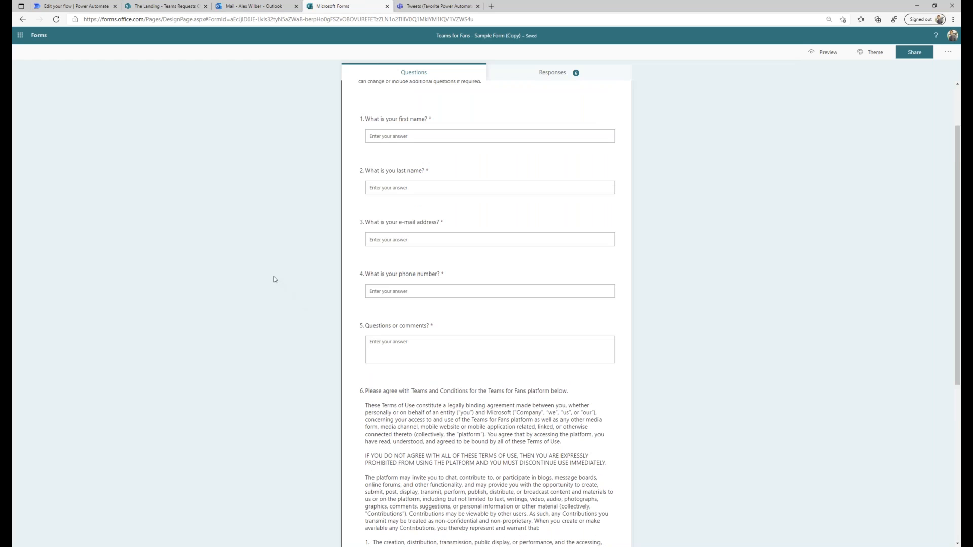
{"action": "scroll", "coordinate": [274, 279], "scroll_direction": "down", "scroll_amount": 2}
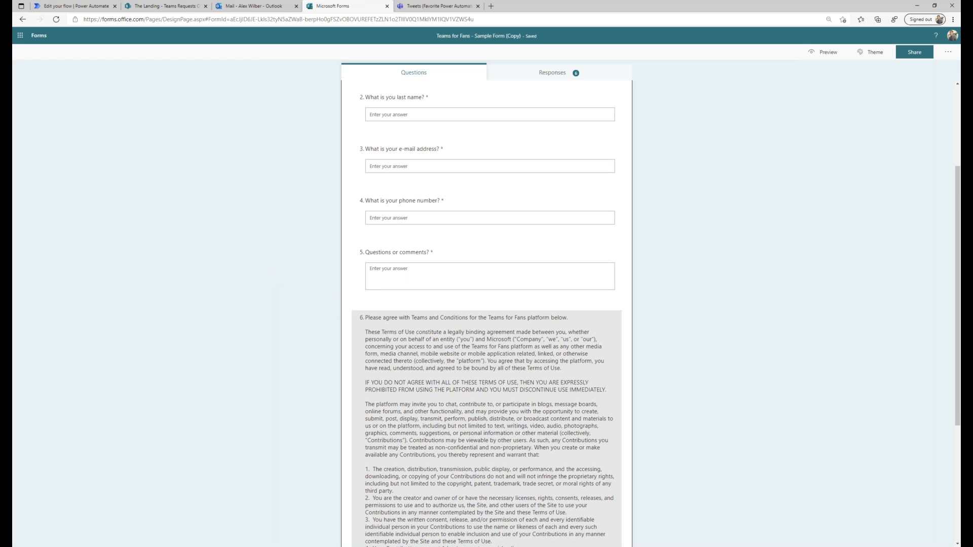
{"action": "scroll", "coordinate": [360, 304], "scroll_direction": "down", "scroll_amount": 4}
{"action": "scroll", "coordinate": [370, 187], "scroll_direction": "down", "scroll_amount": 2}
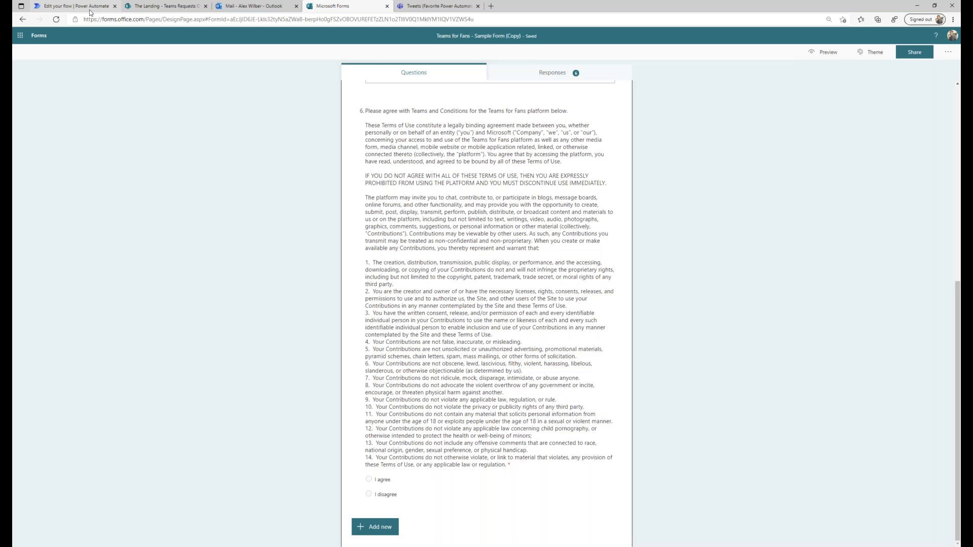
{"action": "left_click", "coordinate": [76, 6]}
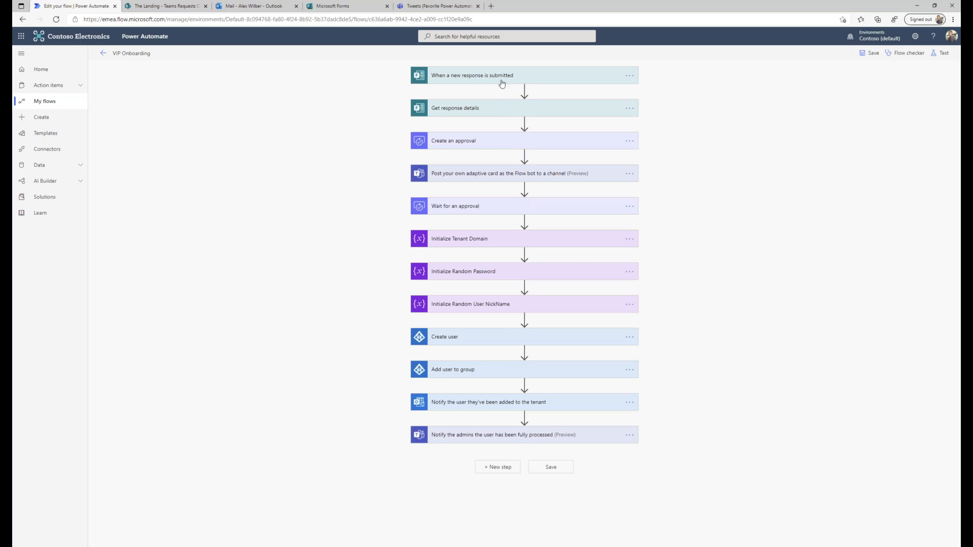
Expand the Create an approval, Post your own adaptive card and Wait for an approval steps.
{"action": "left_click", "coordinate": [484, 142]}
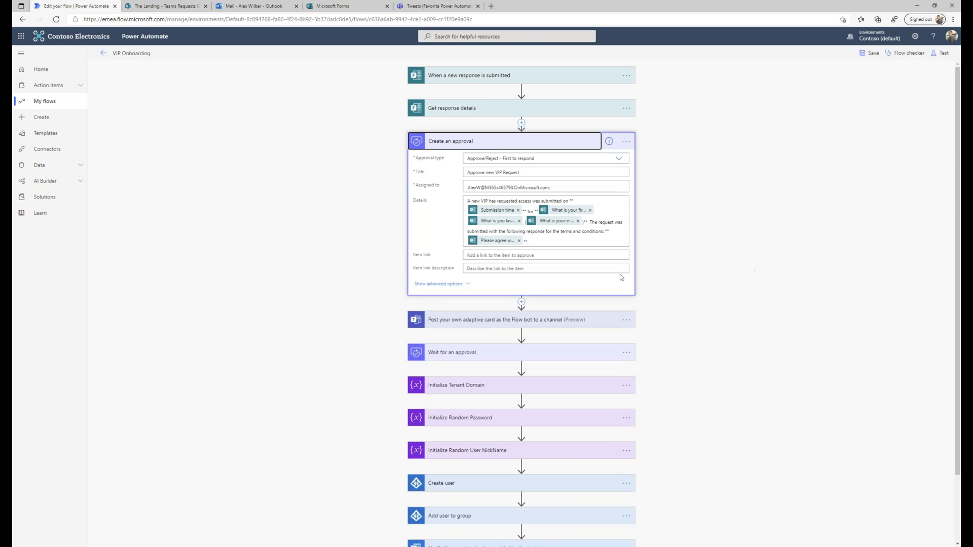
{"action": "left_click", "coordinate": [533, 320]}
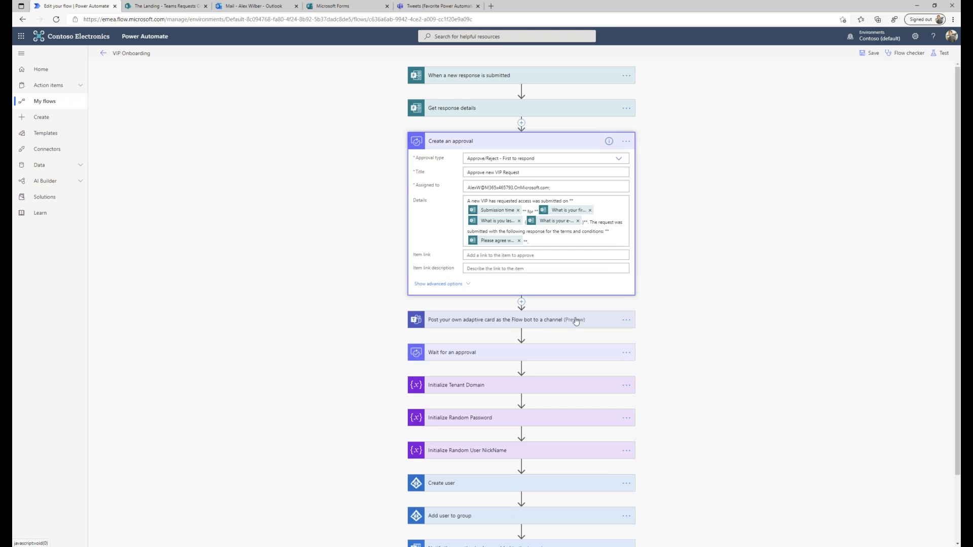
{"action": "scroll", "coordinate": [739, 250], "scroll_direction": "down", "scroll_amount": 3}
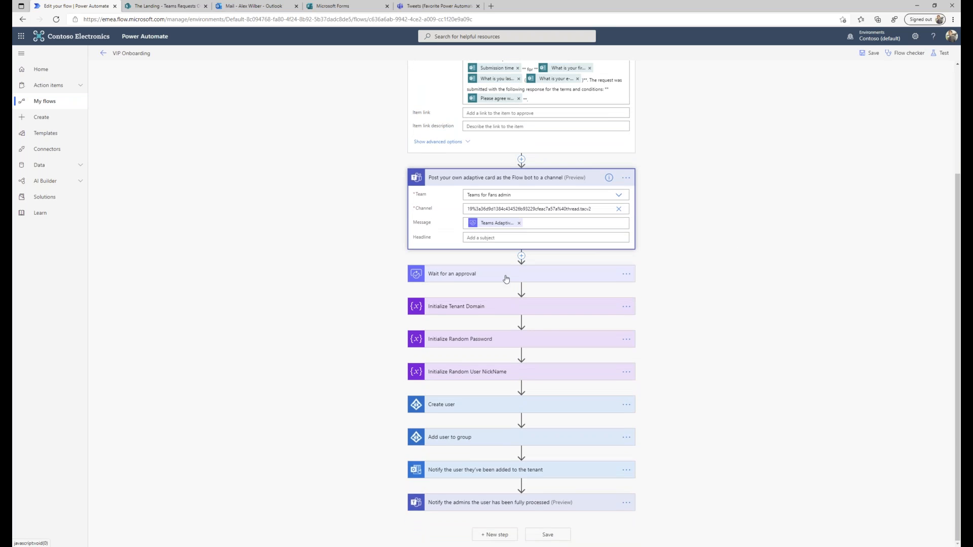
{"action": "left_click", "coordinate": [506, 278]}
{"action": "scroll", "coordinate": [661, 272], "scroll_direction": "down", "scroll_amount": 1}
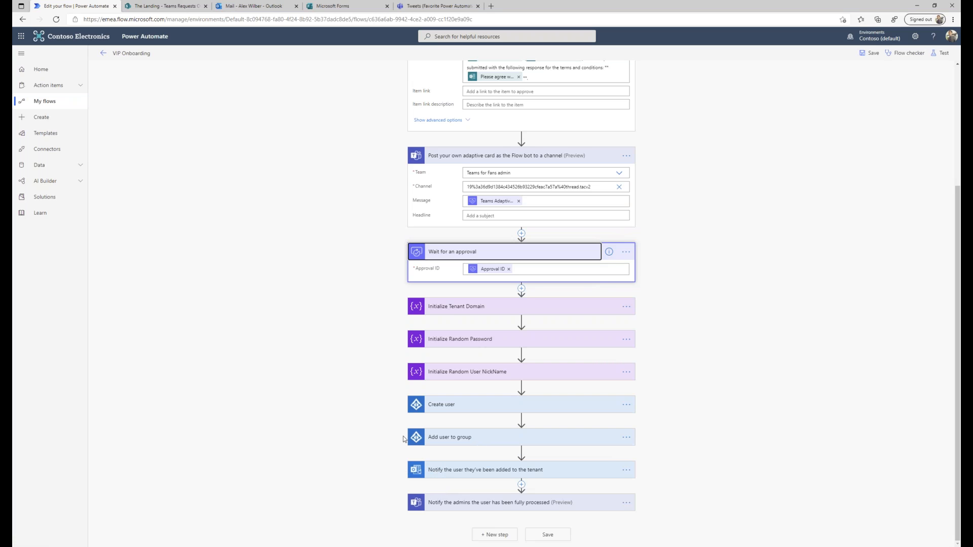
Open the Teams for Fans sample form in preview mode.
{"action": "left_click", "coordinate": [345, 6]}
{"action": "scroll", "coordinate": [435, 210], "scroll_direction": "up", "scroll_amount": 8}
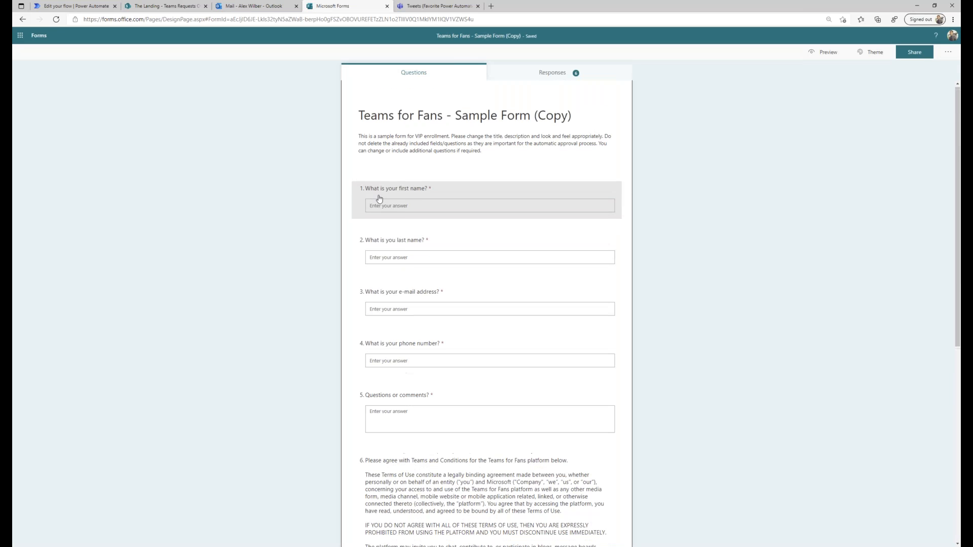
{"action": "left_click", "coordinate": [378, 197]}
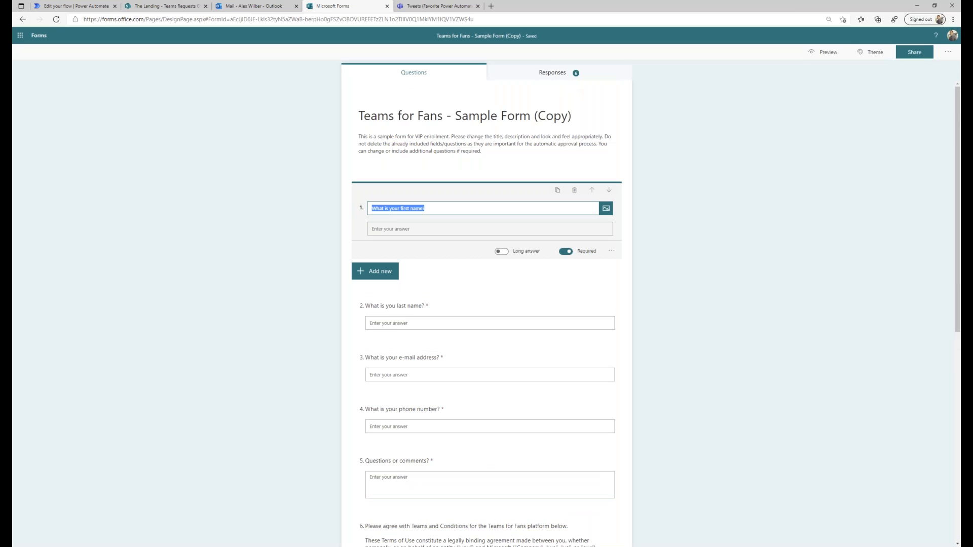
{"action": "left_click", "coordinate": [823, 52]}
Fill in the test applicant's first name, last name, e-mail and phone, and the comment 'asdf'.
{"action": "left_click", "coordinate": [409, 178]}
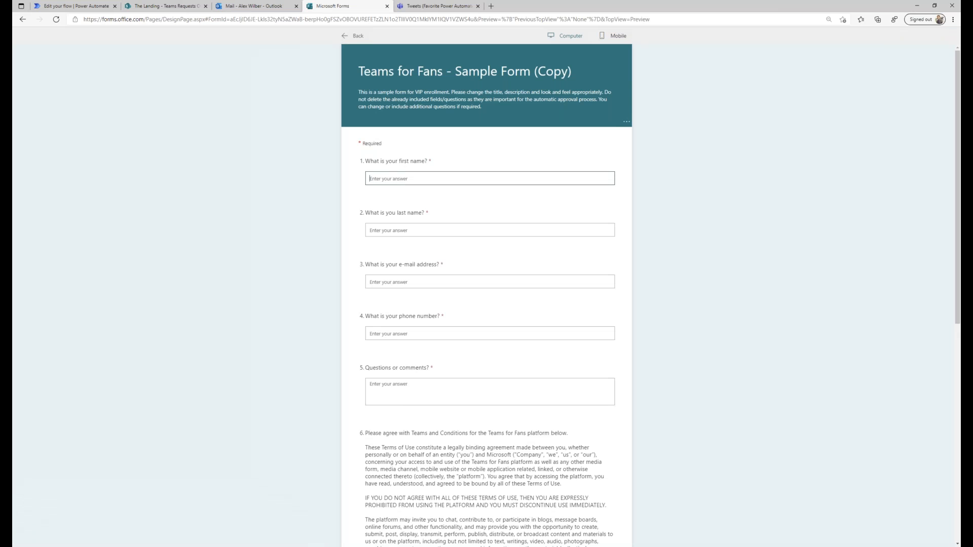
{"action": "type", "text": "Alex"}
{"action": "key", "text": "Tab"}
{"action": "type", "text": "W"}
{"action": "key", "text": "Tab"}
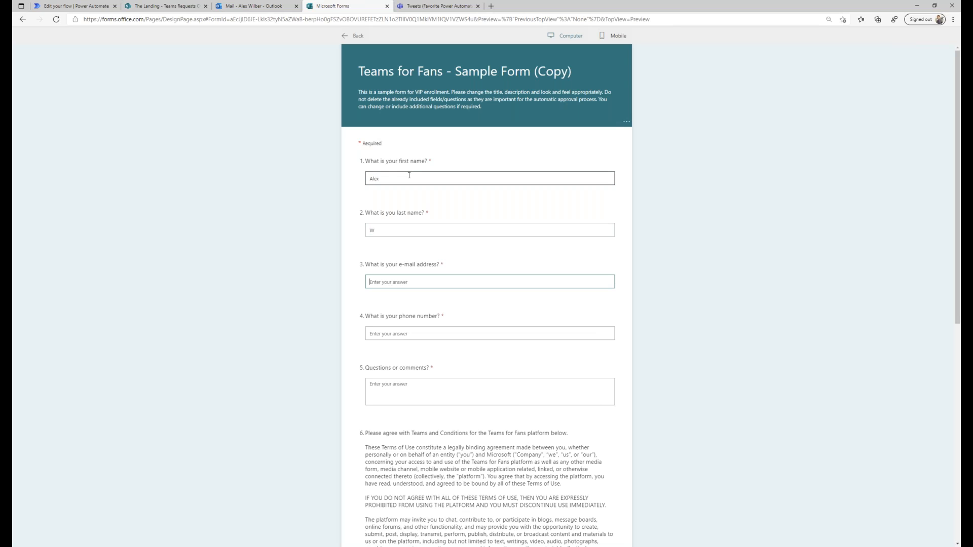
{"action": "key", "text": "Tab"}
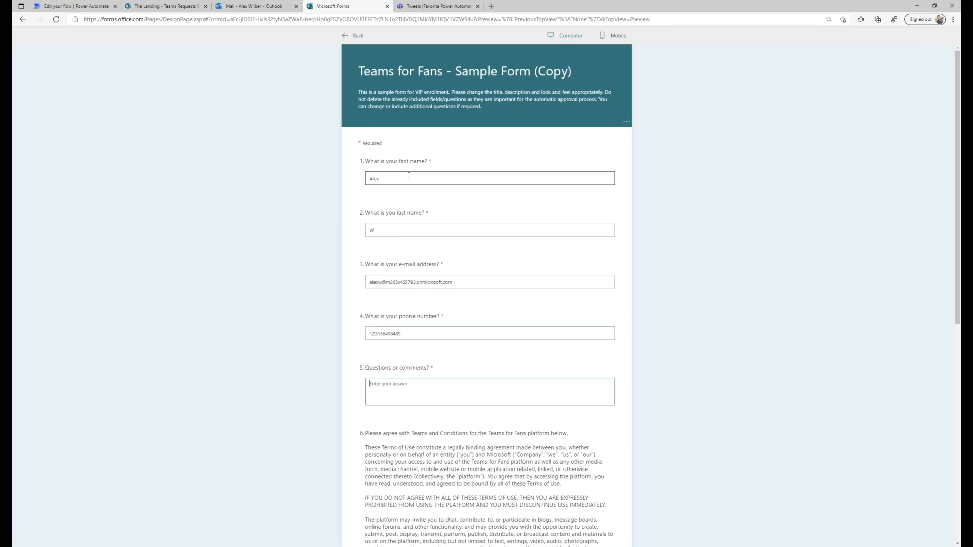
{"action": "type", "text": "asdf"}
Agree to the terms and conditions and submit the form response.
{"action": "scroll", "coordinate": [324, 241], "scroll_direction": "down", "scroll_amount": 8}
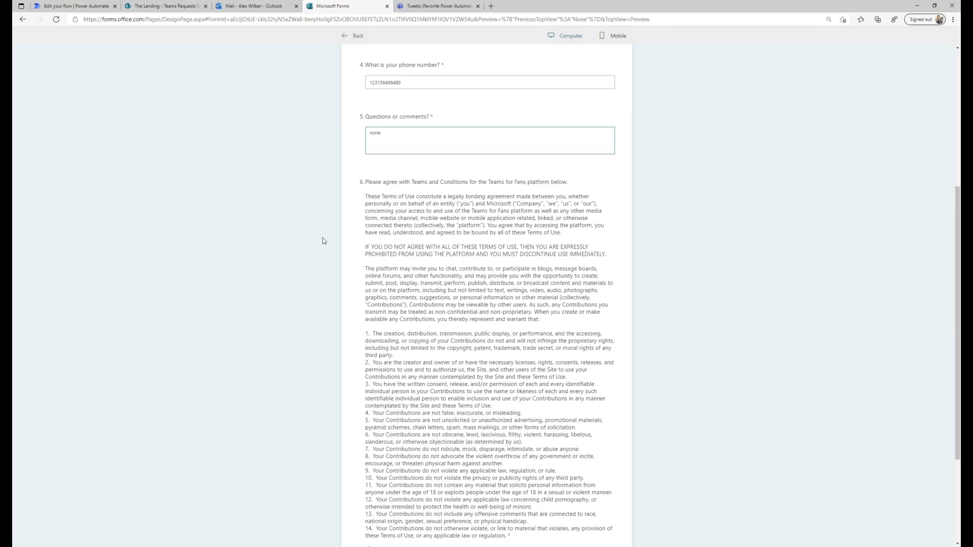
{"action": "left_click", "coordinate": [368, 423]}
{"action": "left_click", "coordinate": [389, 472]}
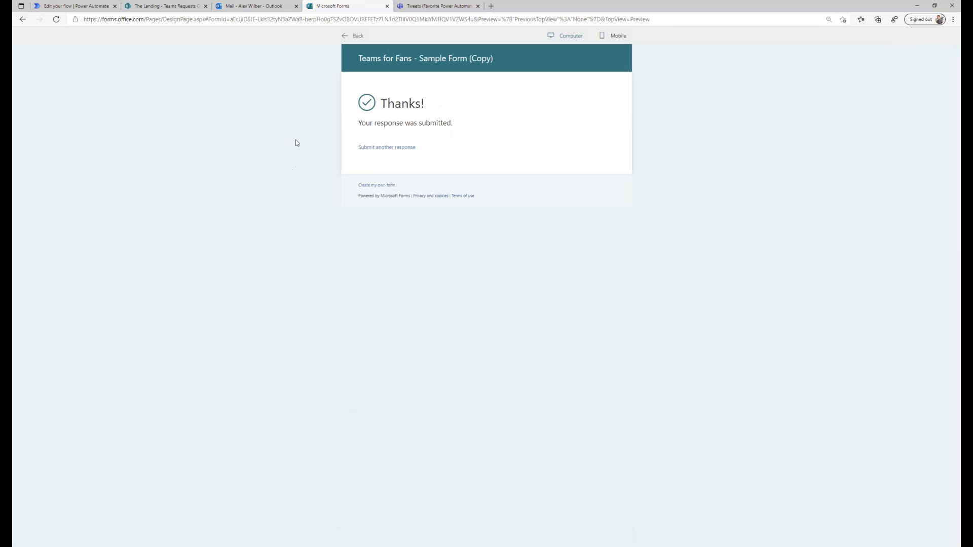
{"action": "left_click", "coordinate": [76, 6]}
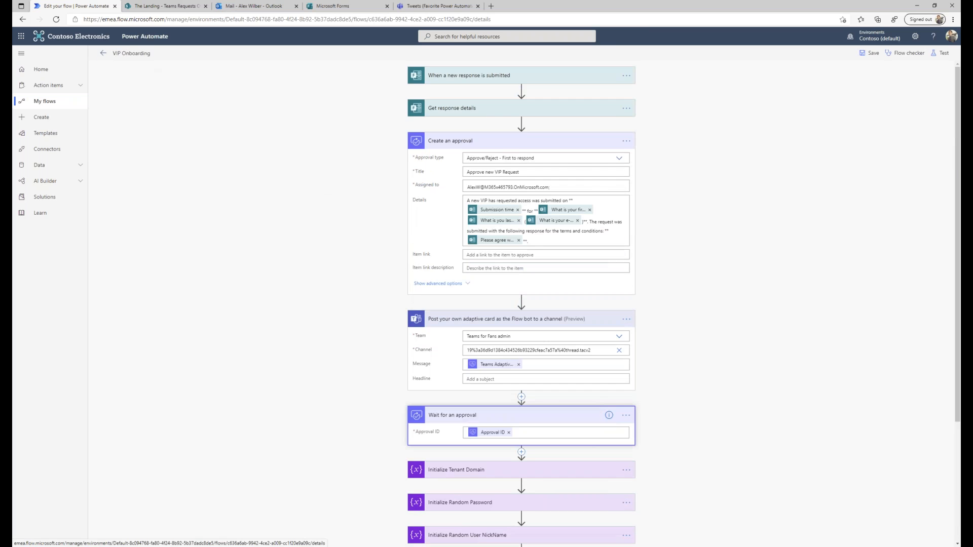
Open the newest VIP Onboarding run from the flow's 28-day run history.
{"action": "left_click", "coordinate": [103, 52]}
{"action": "left_click", "coordinate": [162, 278]}
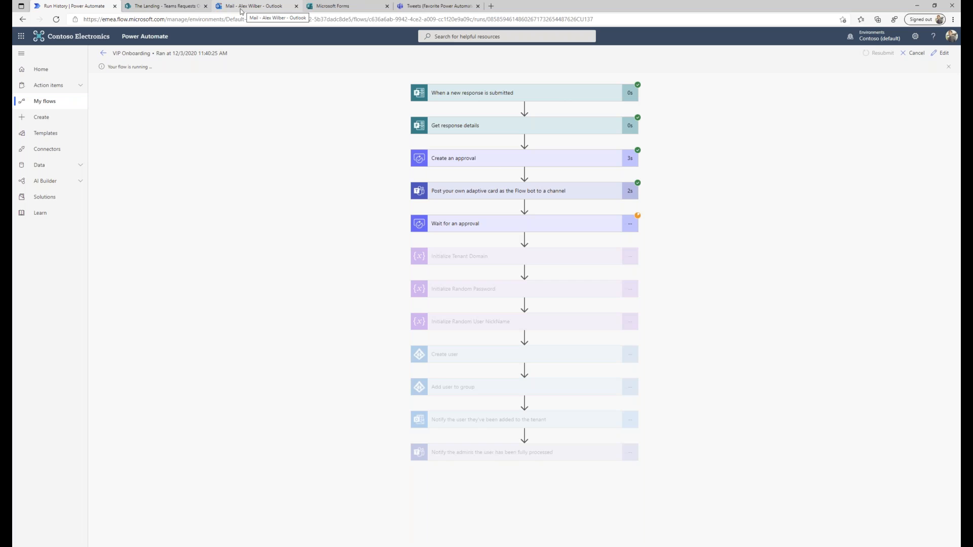
Approve the VIP request on the Approvals card in Teams for Fans admin's Provisioning channel.
{"action": "left_click", "coordinate": [446, 8]}
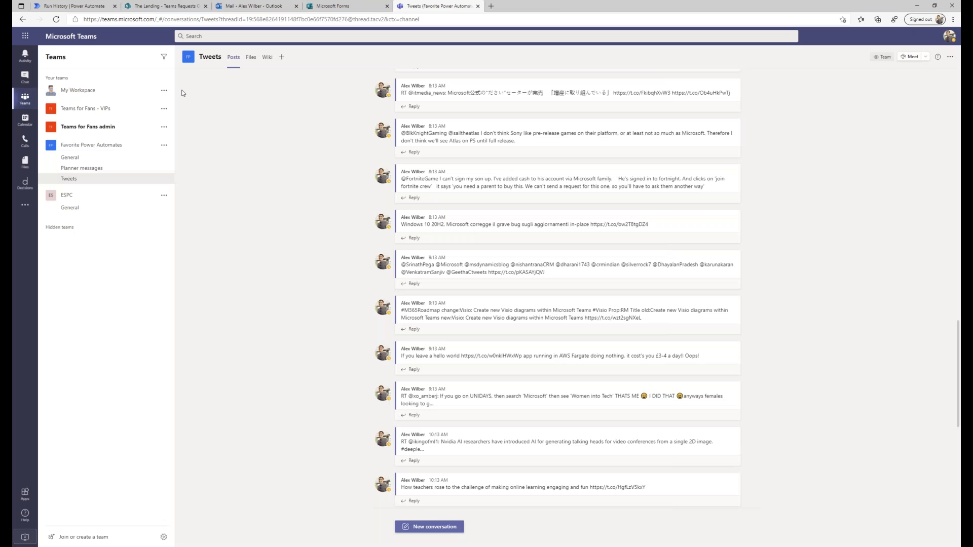
{"action": "left_click", "coordinate": [115, 125]}
{"action": "left_click", "coordinate": [76, 150]}
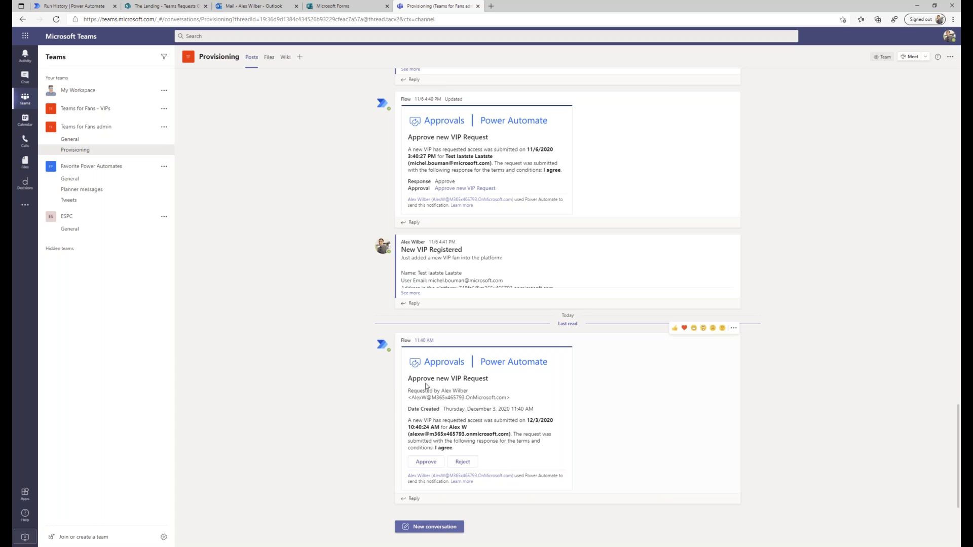
{"action": "left_click", "coordinate": [425, 462]}
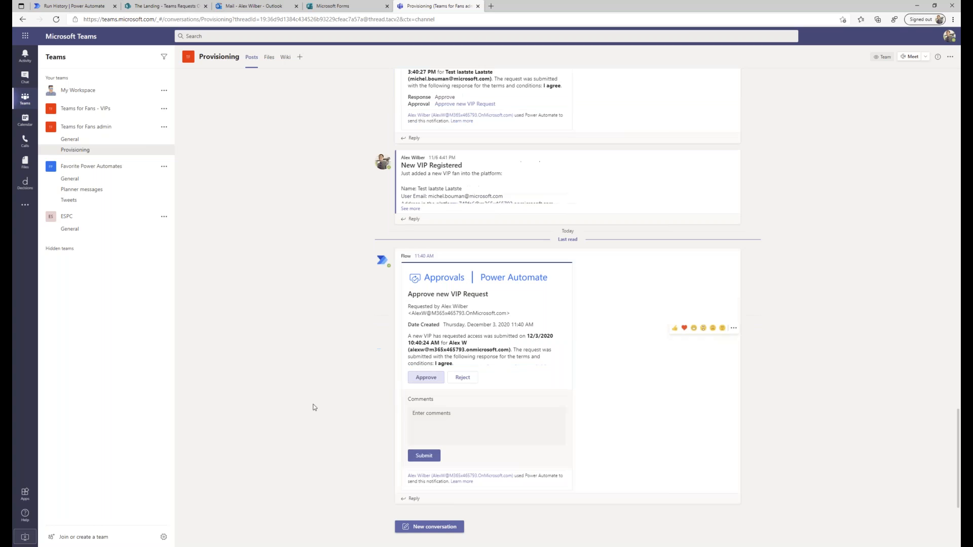
{"action": "left_click", "coordinate": [420, 459]}
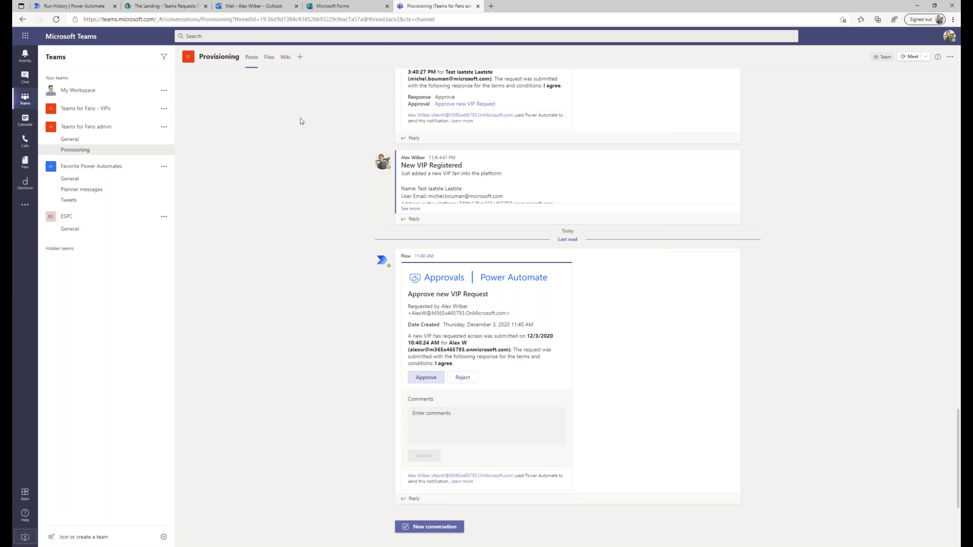
{"action": "left_click", "coordinate": [78, 9]}
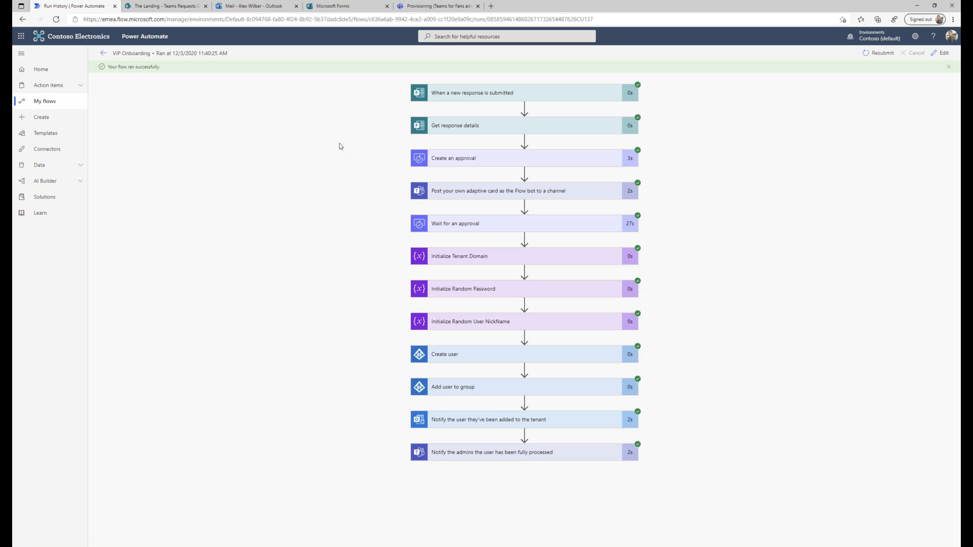
Read the 'Your login information for your new VIP fan account' email in the Outlook inbox.
{"action": "left_click", "coordinate": [249, 9]}
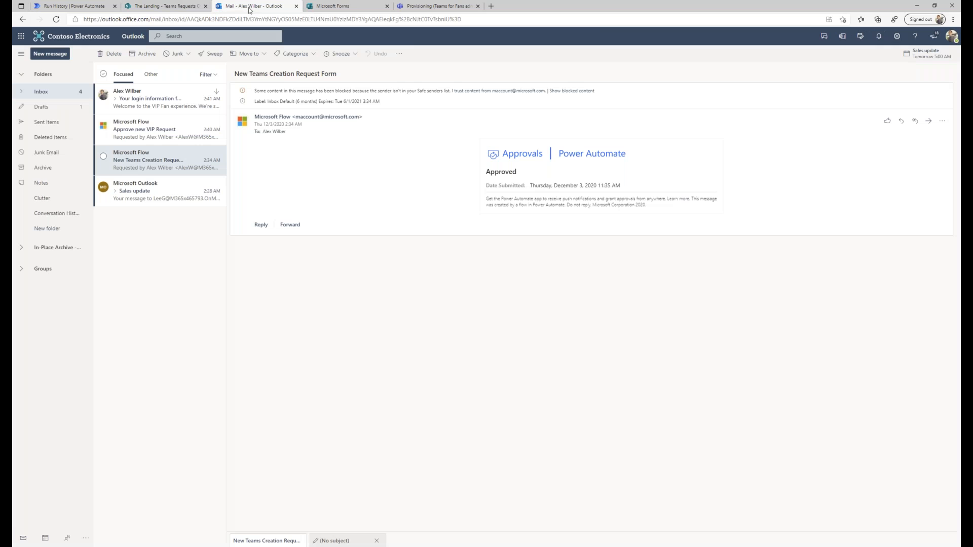
{"action": "left_click", "coordinate": [163, 105]}
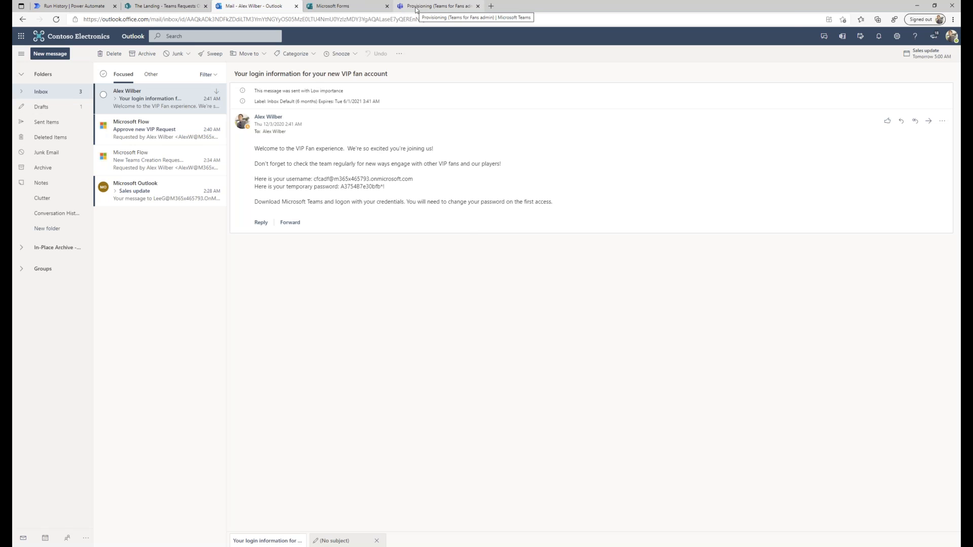
{"action": "left_click", "coordinate": [437, 6]}
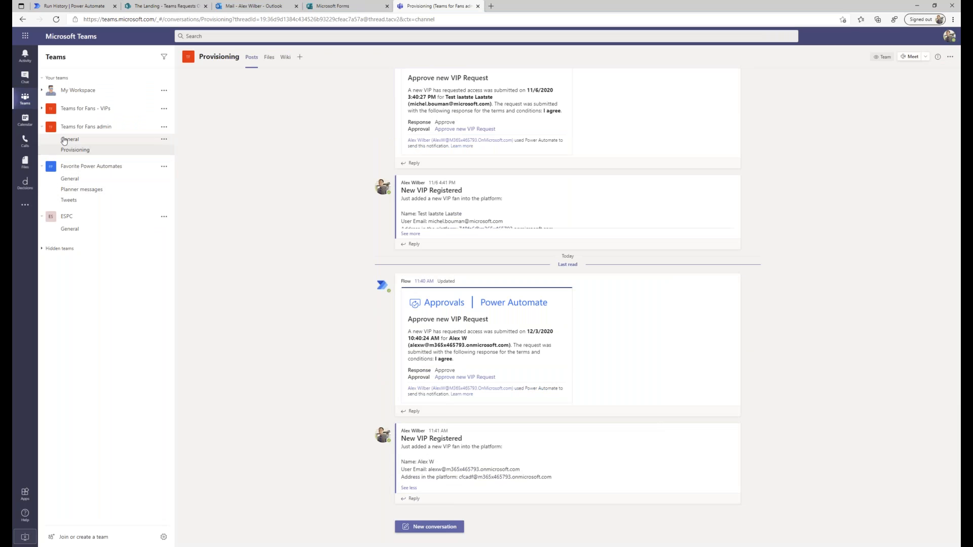
Open Manage team for Teams for Fans - VIPs and expand its Members and guests list.
{"action": "left_click", "coordinate": [42, 108]}
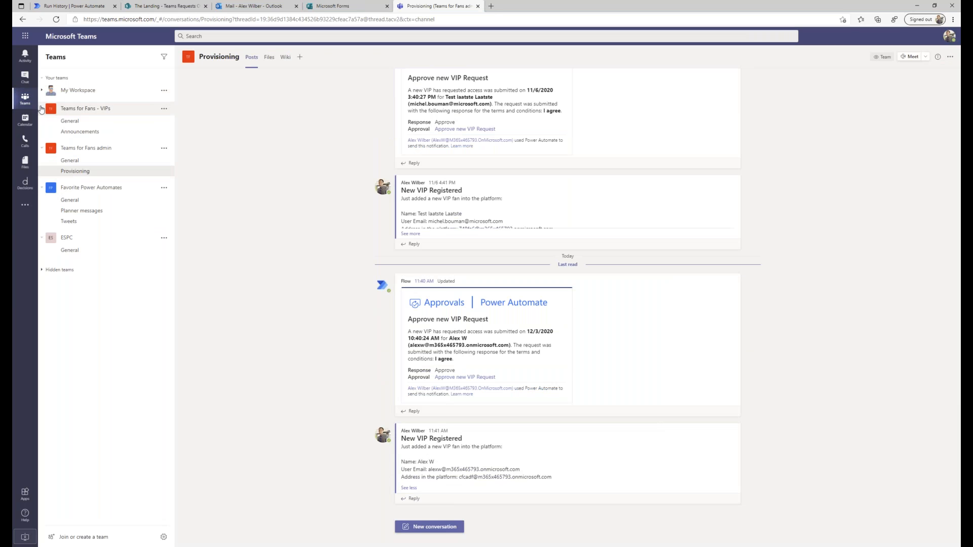
{"action": "left_click", "coordinate": [164, 109]}
{"action": "left_click", "coordinate": [188, 149]}
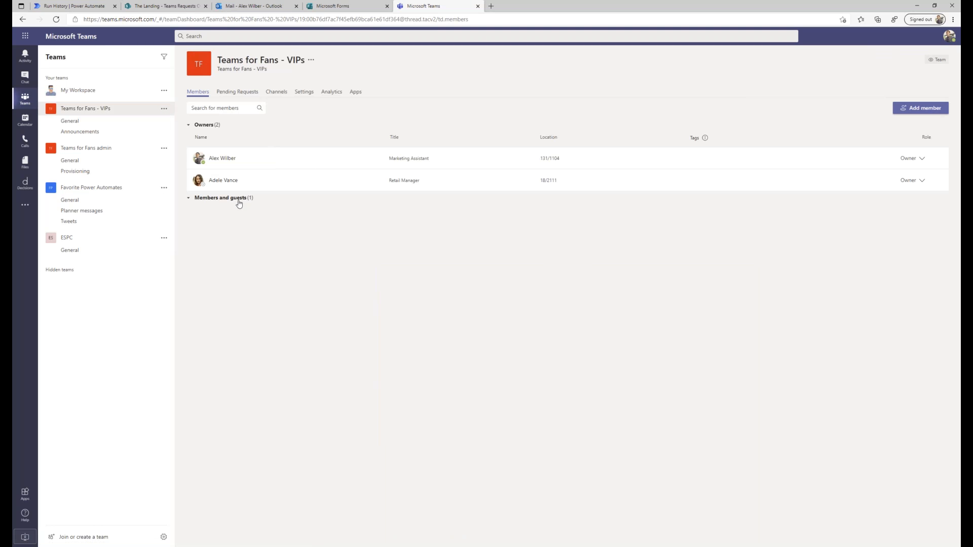
{"action": "left_click", "coordinate": [241, 199]}
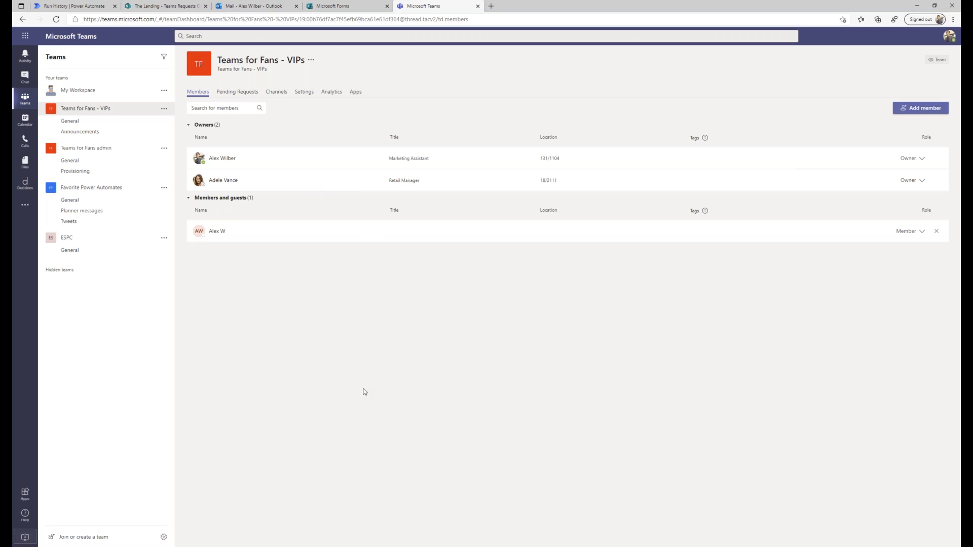
{"action": "left_click", "coordinate": [77, 7]}
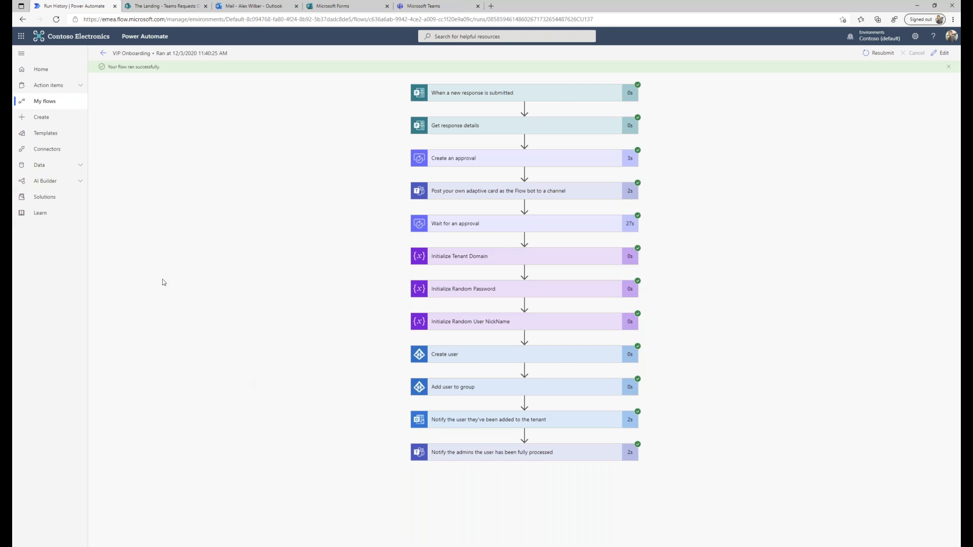
Go to Create, start an Automated flow, then cancel the Build an automated flow dialog.
{"action": "left_click", "coordinate": [43, 116]}
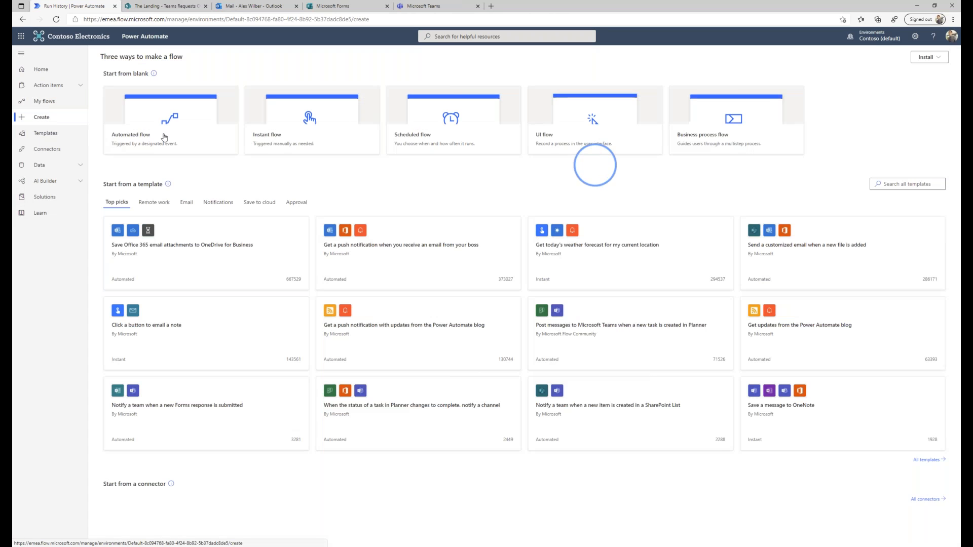
{"action": "left_click", "coordinate": [165, 134]}
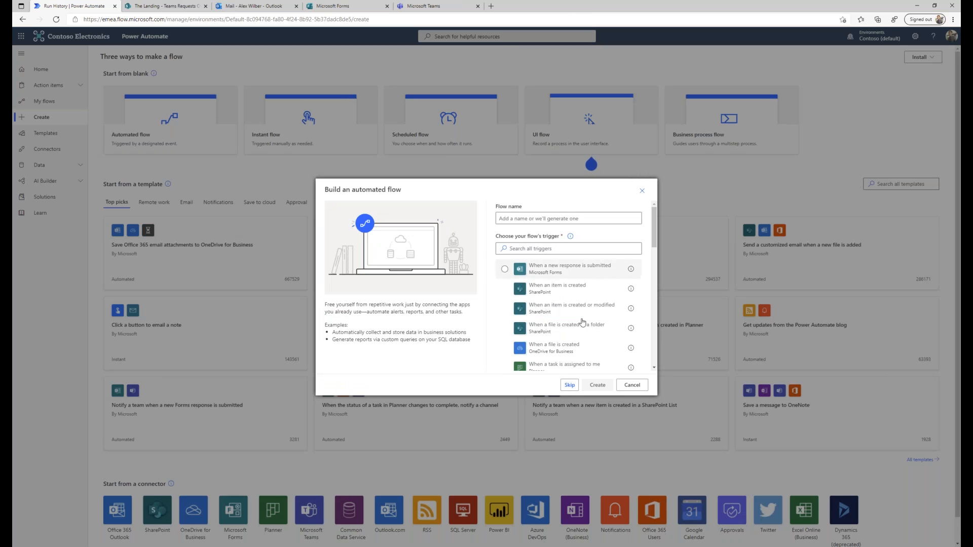
{"action": "left_click", "coordinate": [632, 385]}
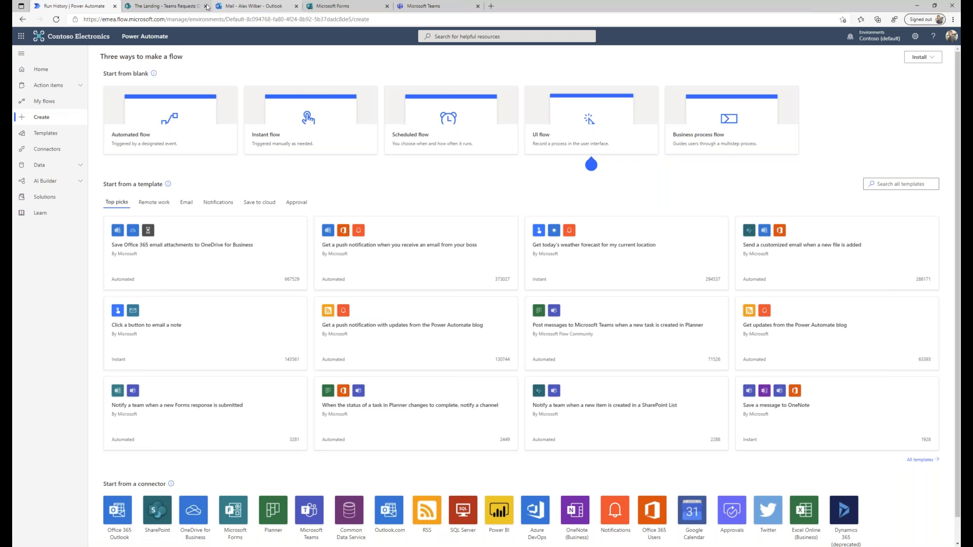
Open the VIP Onboarding flow's latest run and inspect the Add user to group results.
{"action": "left_click", "coordinate": [50, 104]}
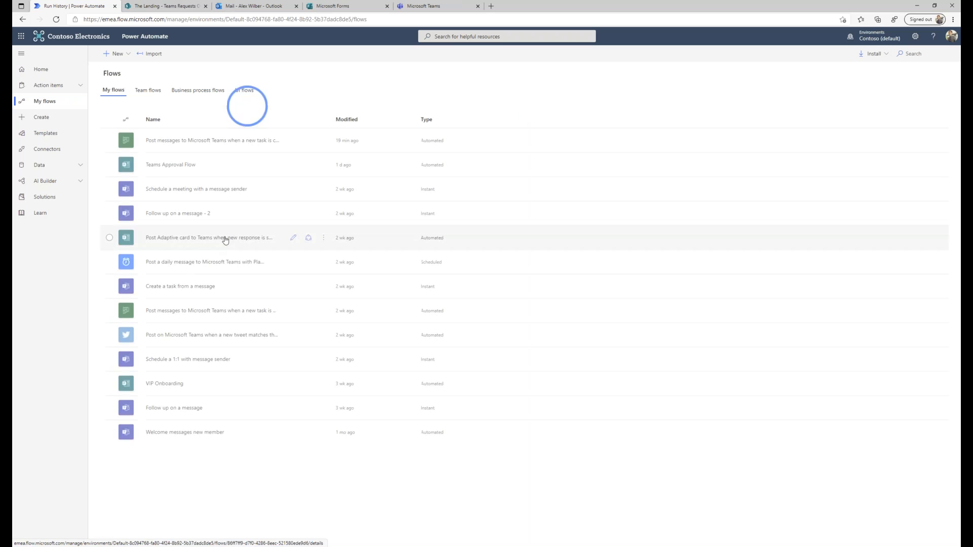
{"action": "left_click", "coordinate": [165, 384]}
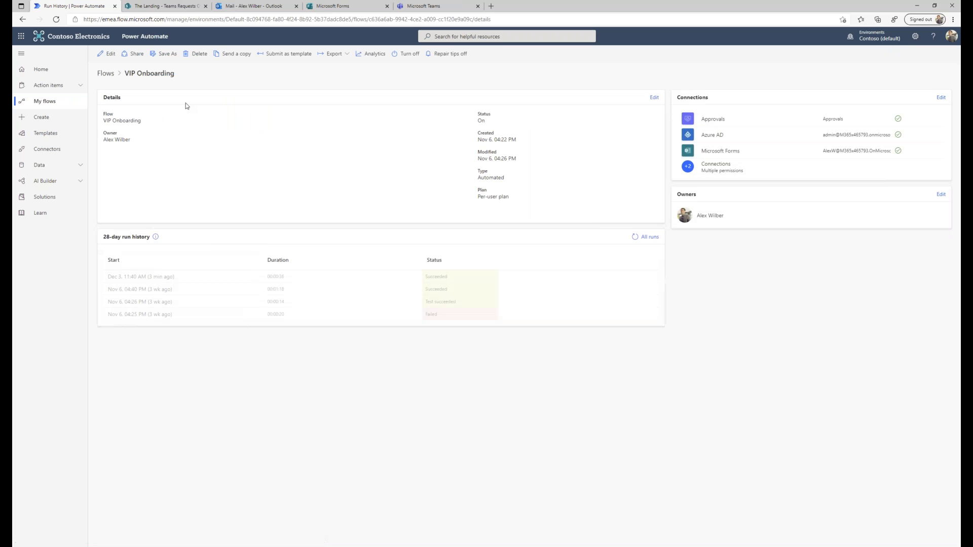
{"action": "left_click", "coordinate": [109, 54]}
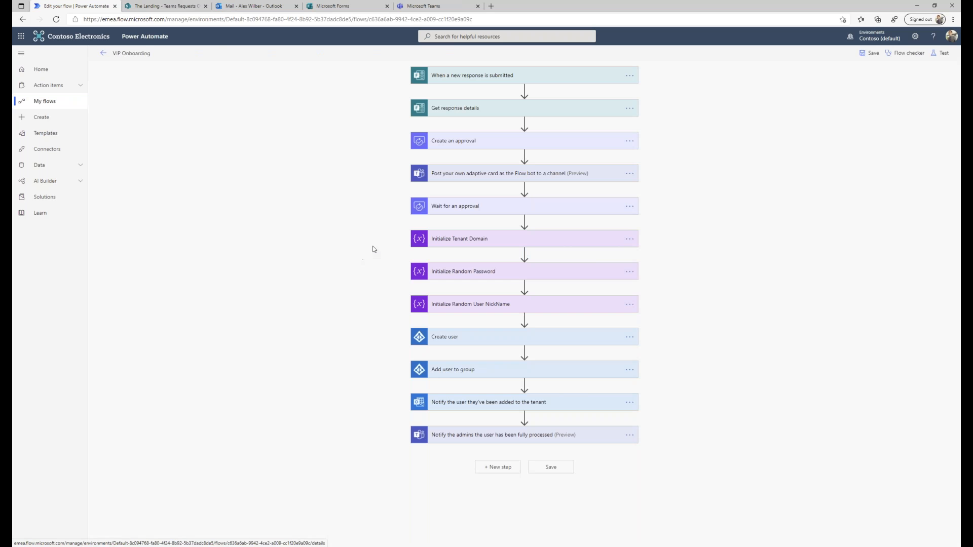
{"action": "left_click", "coordinate": [108, 60]}
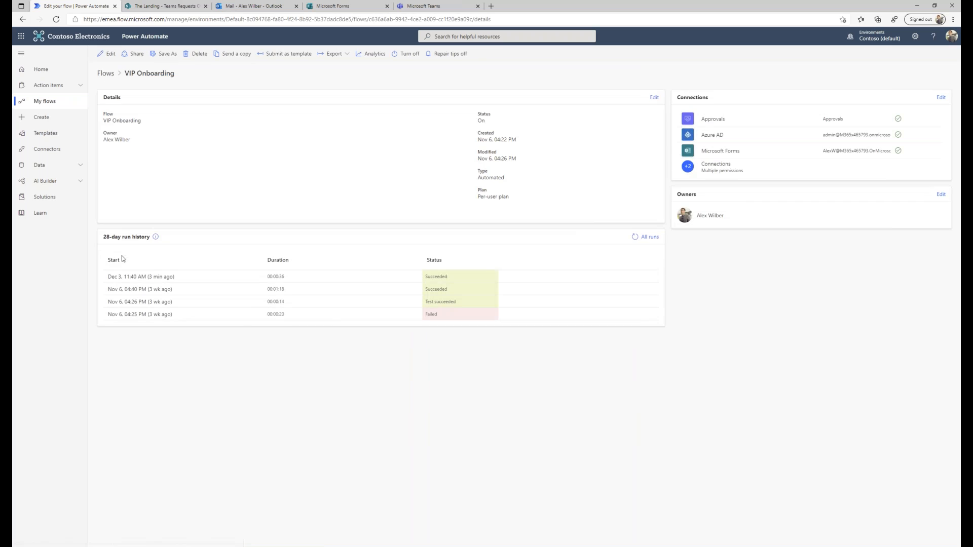
{"action": "left_click", "coordinate": [131, 277]}
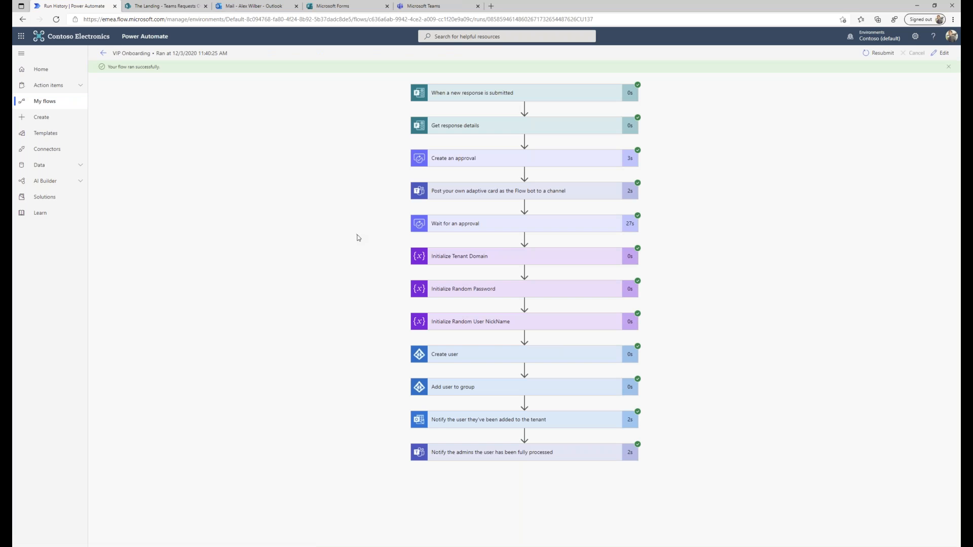
{"action": "left_click", "coordinate": [485, 390]}
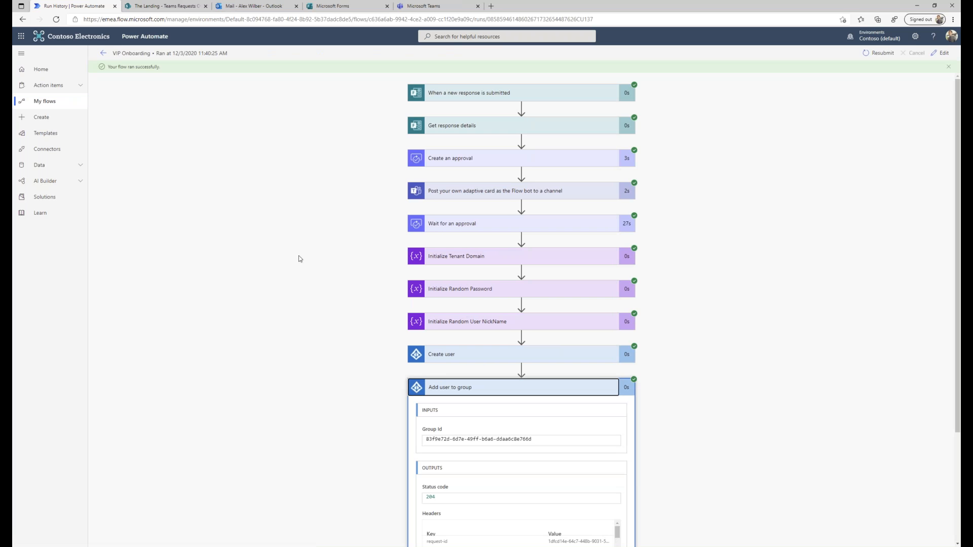
{"action": "scroll", "coordinate": [299, 255], "scroll_direction": "down", "scroll_amount": 2}
{"action": "scroll", "coordinate": [298, 256], "scroll_direction": "down", "scroll_amount": 1}
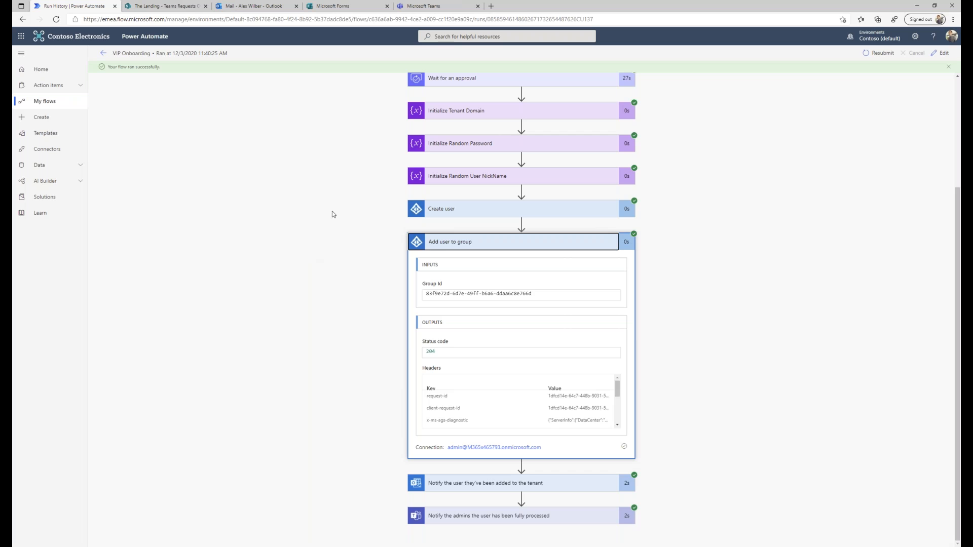
Edit the flow, select the Add user to group step's Group Id value, and open a new tab.
{"action": "left_click", "coordinate": [103, 53]}
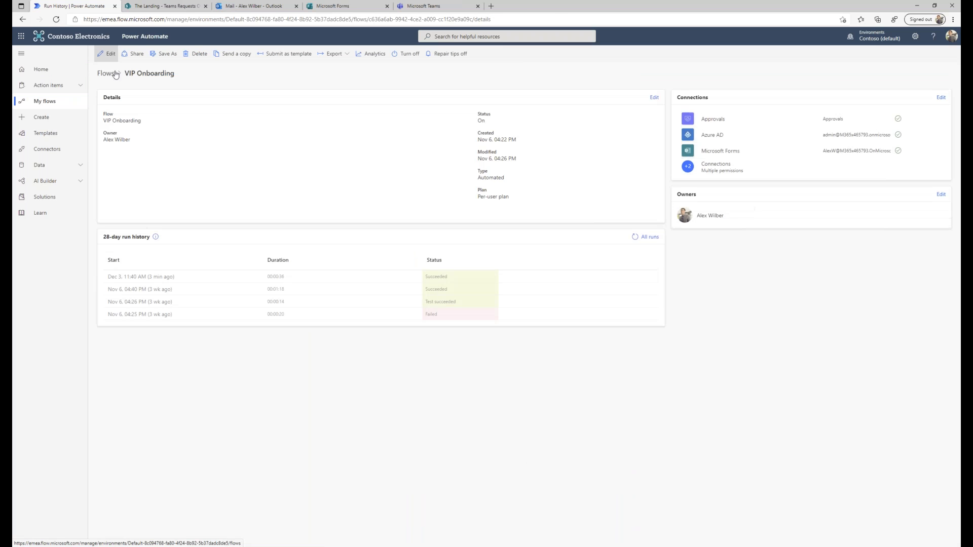
{"action": "left_click", "coordinate": [108, 54]}
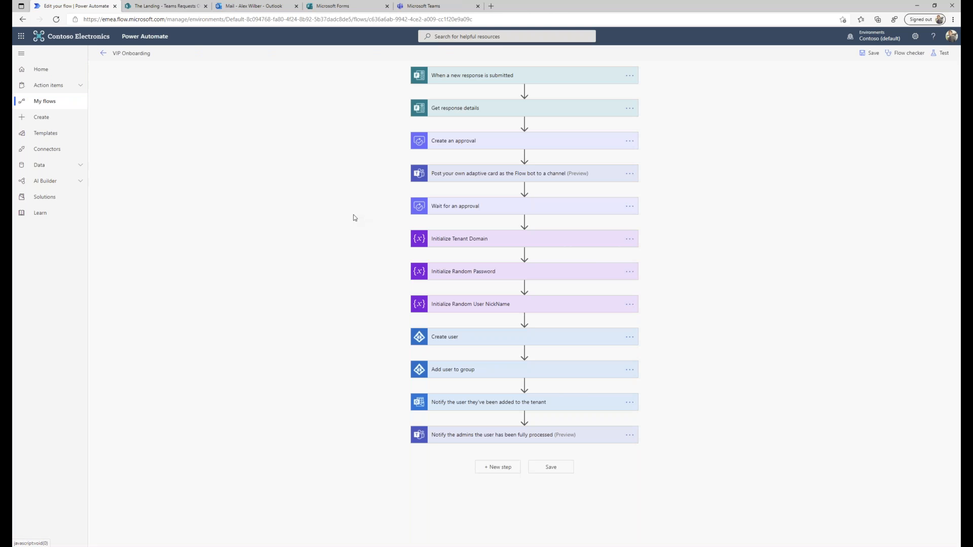
{"action": "left_click", "coordinate": [487, 369]}
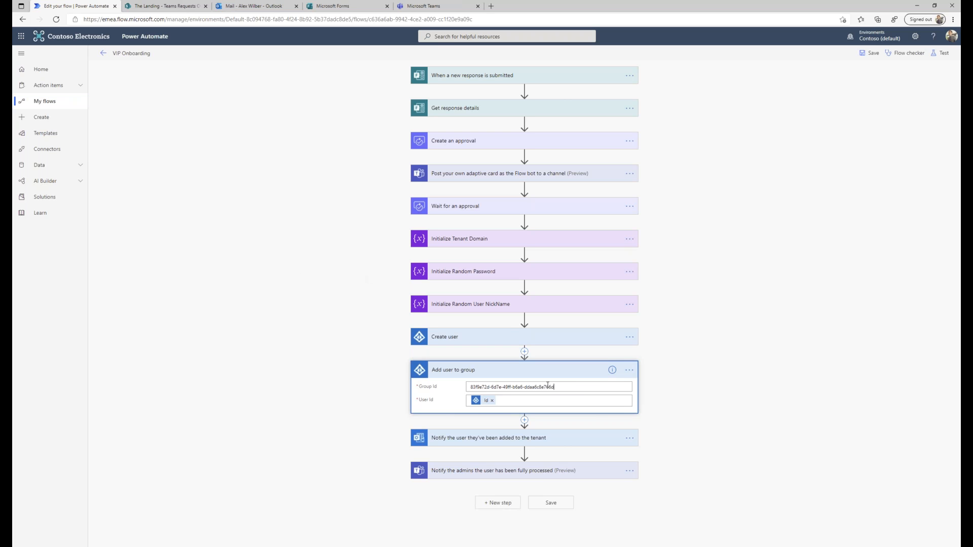
{"action": "left_click_drag", "start_coordinate": [551, 387], "coordinate": [400, 379]}
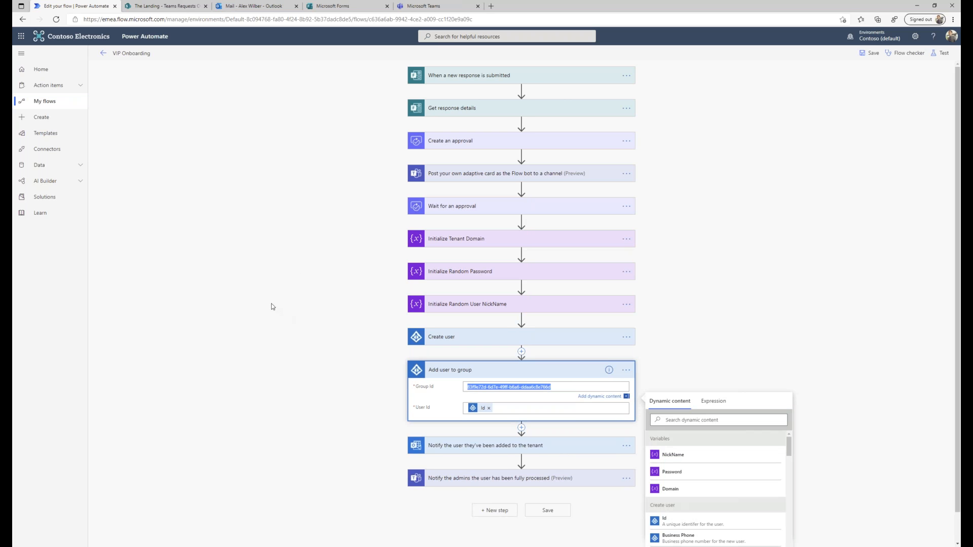
{"action": "left_click", "coordinate": [491, 6]}
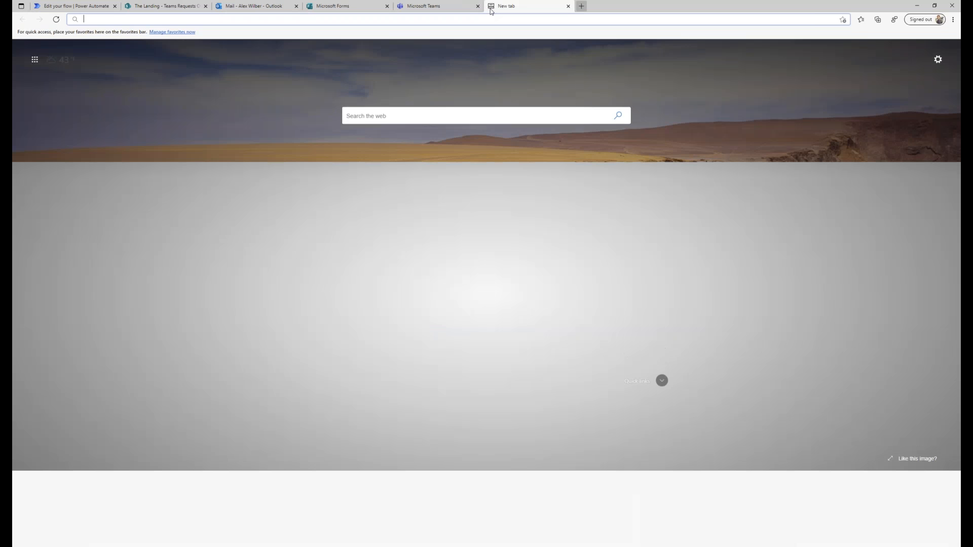
Go to portal.azure.com and open the Azure Active Directory Groups list.
{"action": "type", "text": "portal.azure.com"}
{"action": "key", "text": "Return"}
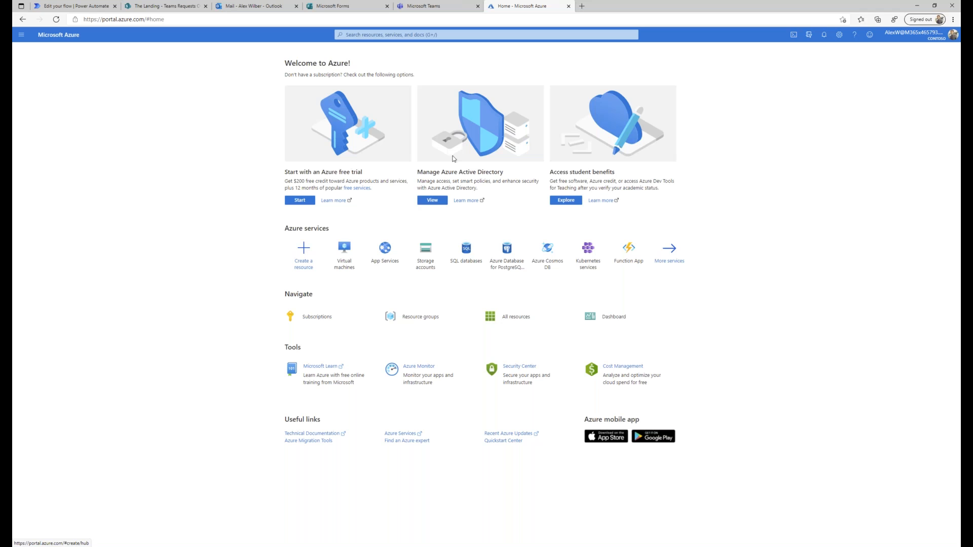
{"action": "left_click", "coordinate": [432, 200]}
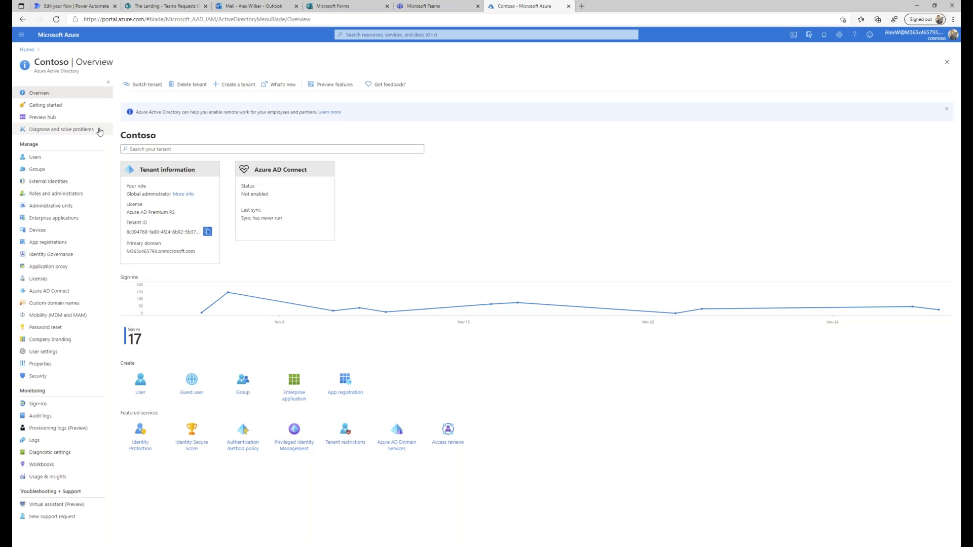
{"action": "left_click", "coordinate": [42, 169]}
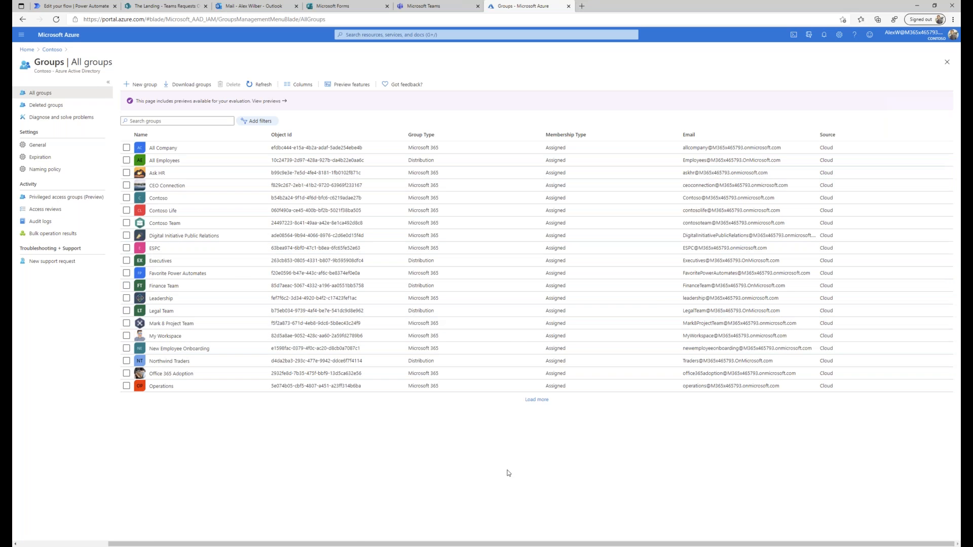
Load the remaining groups, browse the full list, and return to the flow editor.
{"action": "left_click", "coordinate": [537, 400]}
{"action": "scroll", "coordinate": [241, 390], "scroll_direction": "down", "scroll_amount": 2}
{"action": "scroll", "coordinate": [240, 390], "scroll_direction": "down", "scroll_amount": 1}
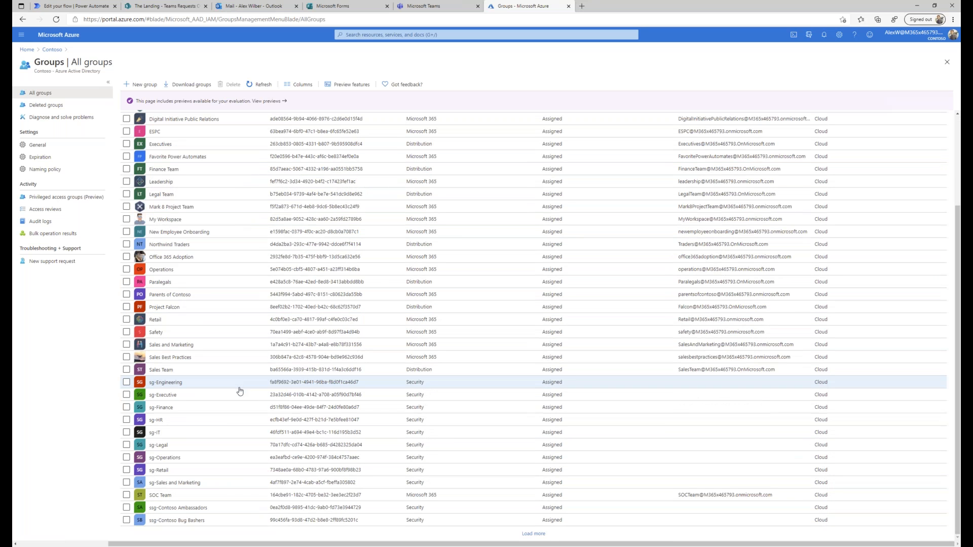
{"action": "scroll", "coordinate": [222, 405], "scroll_direction": "up", "scroll_amount": 1}
{"action": "scroll", "coordinate": [222, 405], "scroll_direction": "up", "scroll_amount": 4}
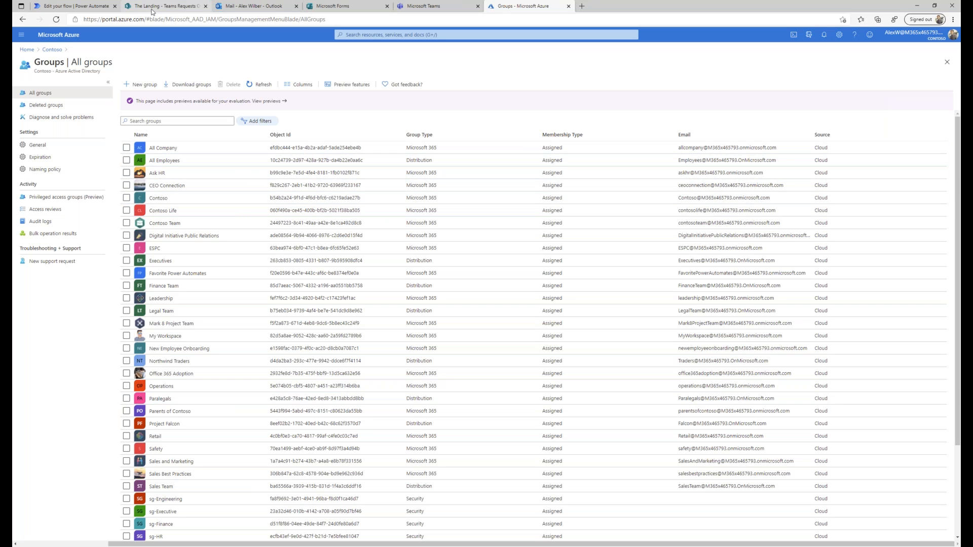
{"action": "left_click", "coordinate": [81, 12]}
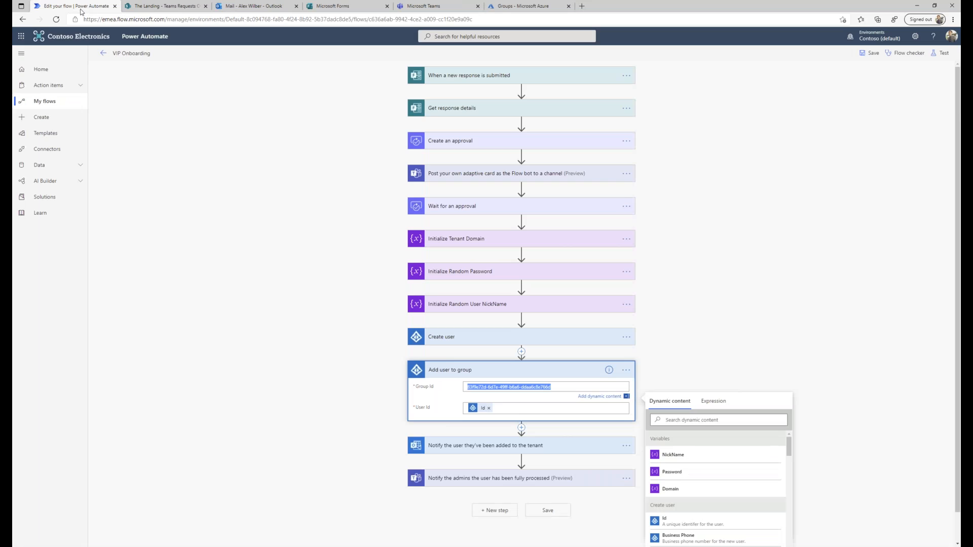
Leave the VIP Onboarding editor for Home, then go to the Create page.
{"action": "left_click", "coordinate": [37, 124]}
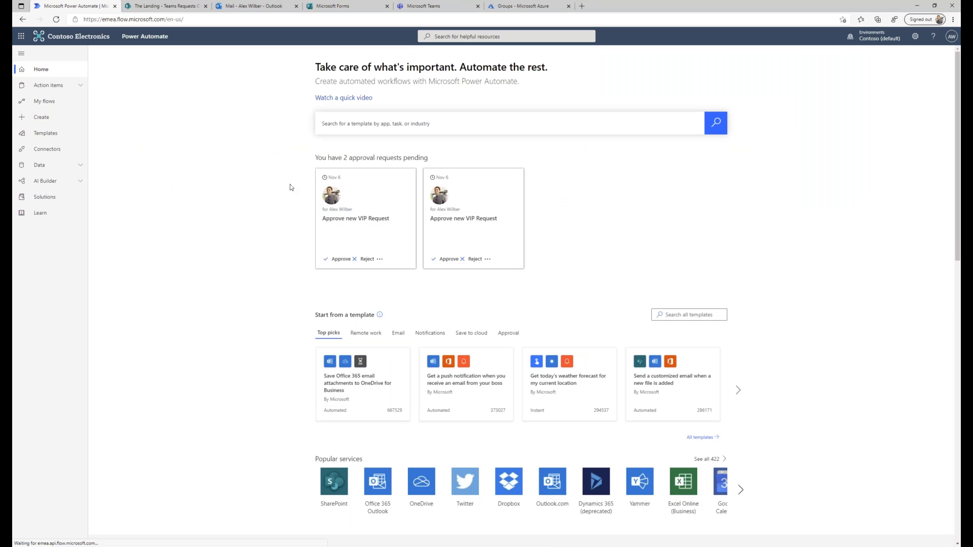
{"action": "left_click", "coordinate": [46, 120]}
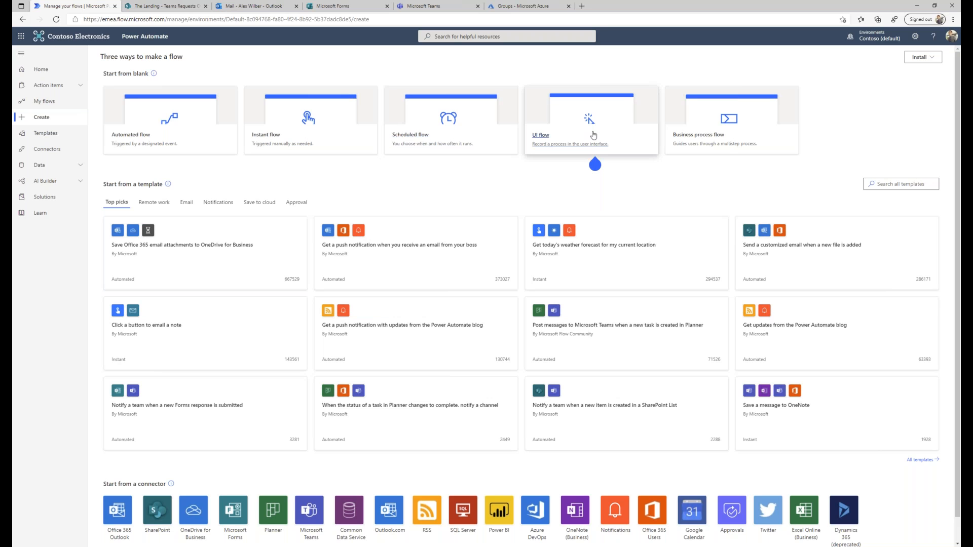
Create an automated flow using the 'When a new team member is added' trigger.
{"action": "left_click", "coordinate": [142, 141]}
{"action": "scroll", "coordinate": [602, 268], "scroll_direction": "down", "scroll_amount": 1}
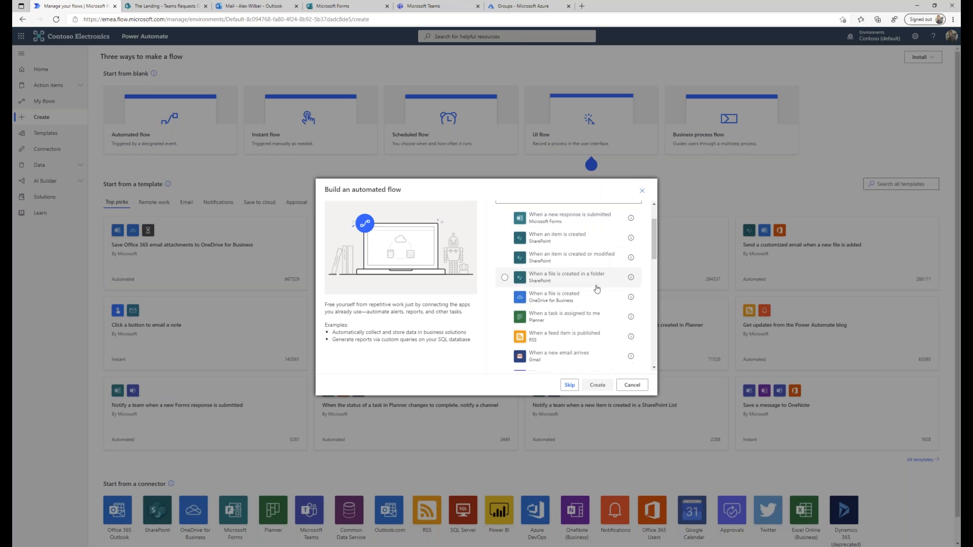
{"action": "scroll", "coordinate": [544, 315], "scroll_direction": "up", "scroll_amount": 1}
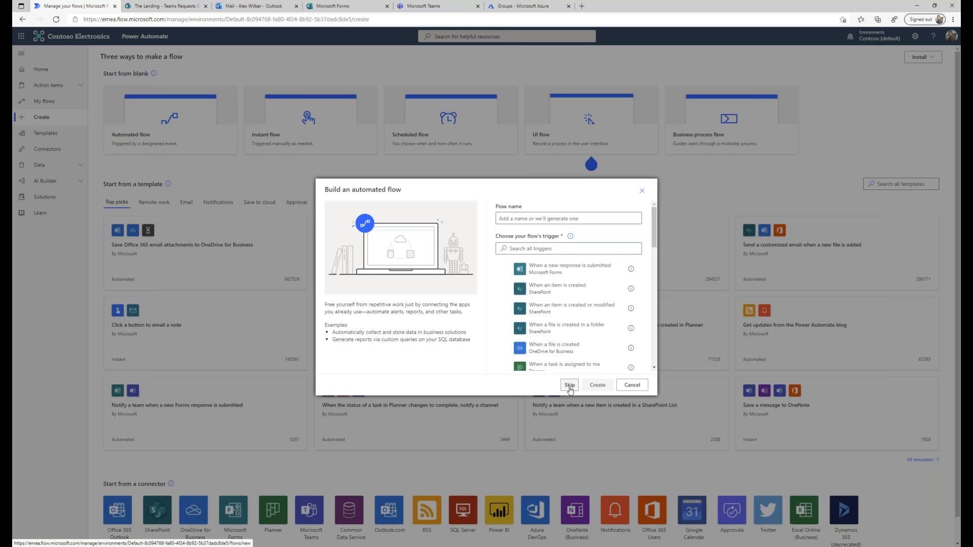
{"action": "left_click", "coordinate": [551, 249]}
{"action": "type", "text": "teams"}
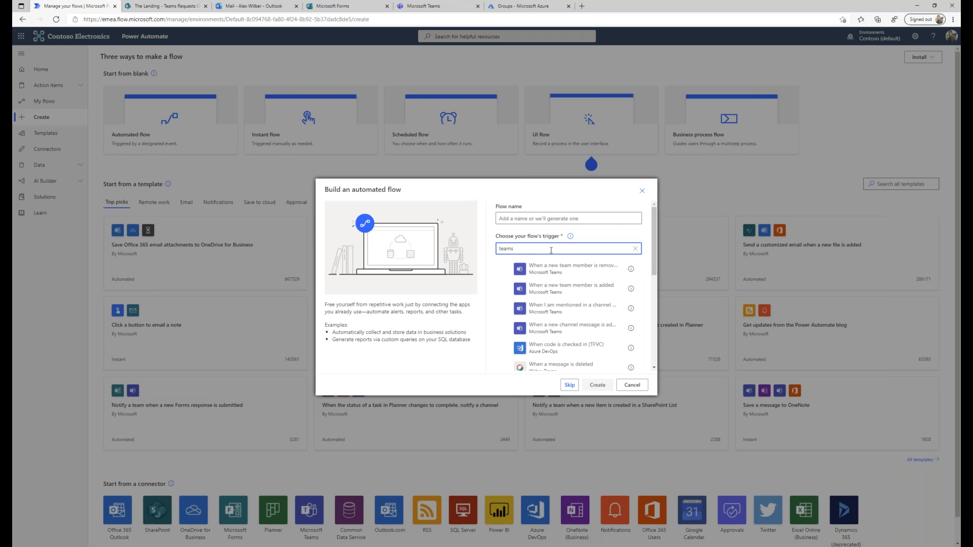
{"action": "left_click", "coordinate": [544, 292]}
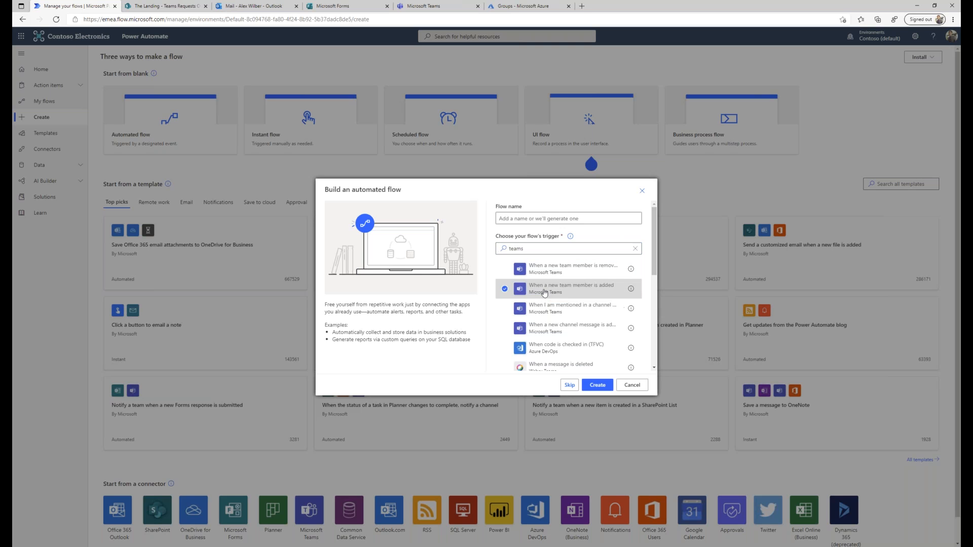
{"action": "left_click", "coordinate": [597, 385]}
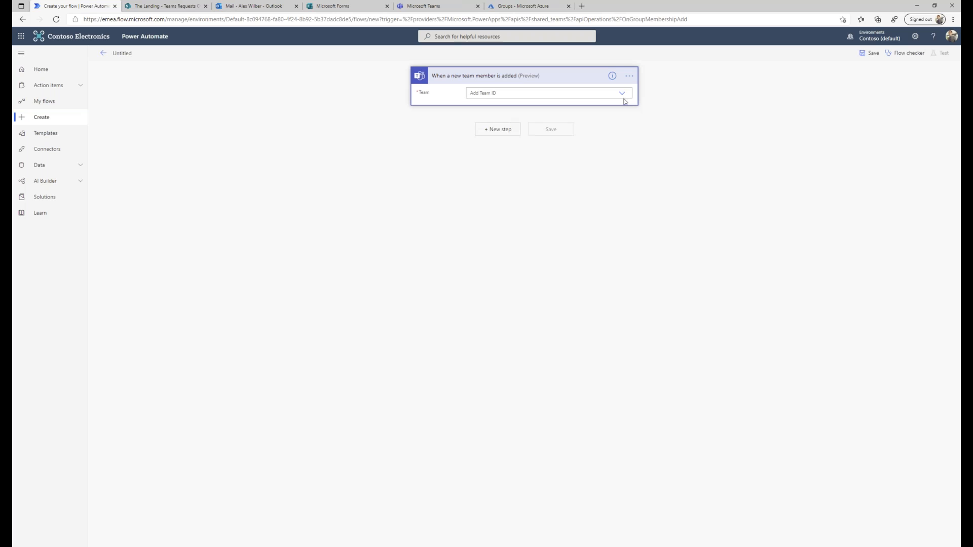
Set the trigger's Team to ESPC and add a Microsoft Teams step.
{"action": "left_click", "coordinate": [622, 94]}
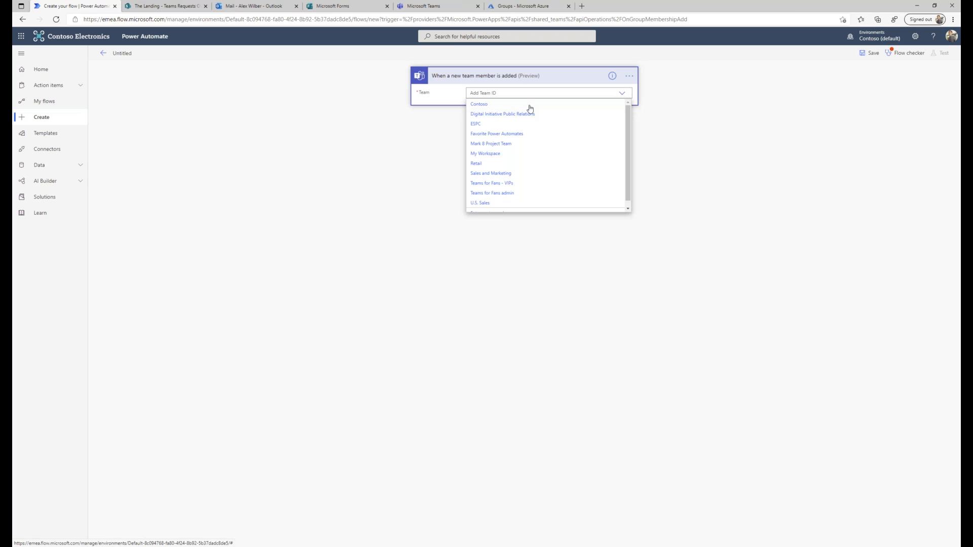
{"action": "left_click", "coordinate": [473, 125]}
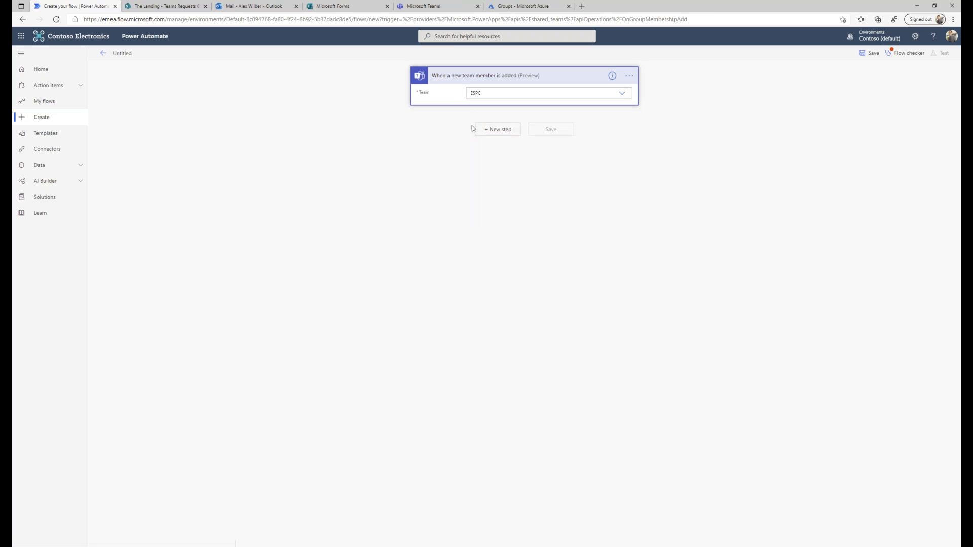
{"action": "left_click", "coordinate": [501, 129]}
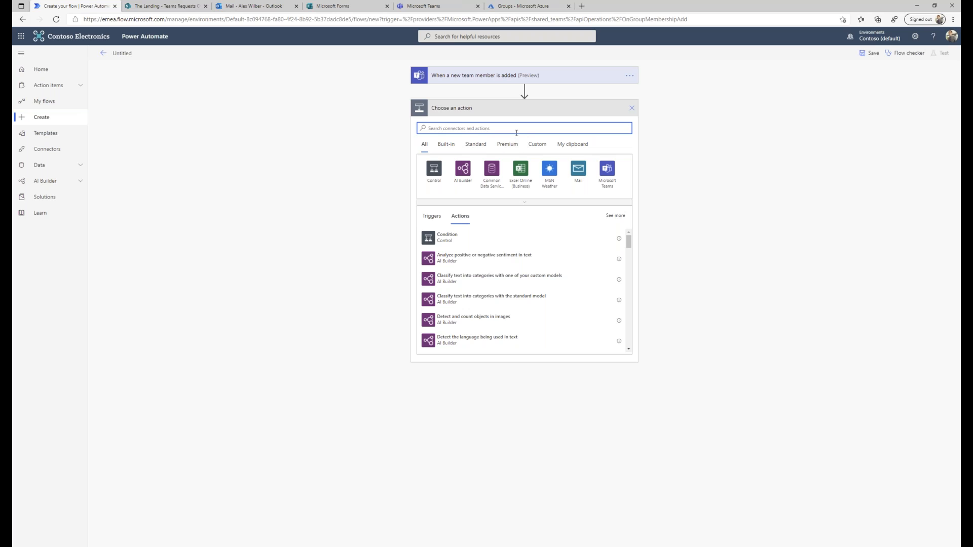
{"action": "left_click", "coordinate": [606, 170]}
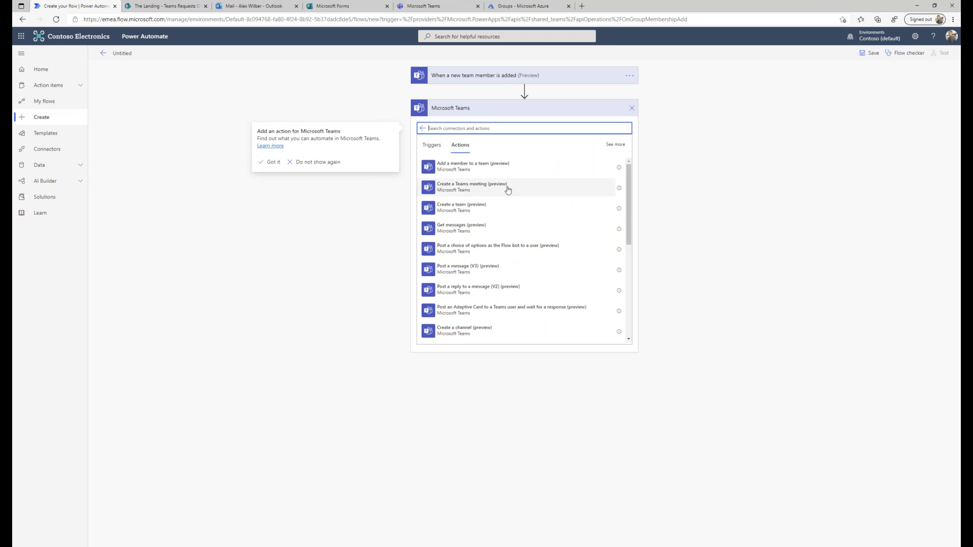
Add Post a message (V3) to ESPC's General channel with the message 'Welcome to the Team!'.
{"action": "scroll", "coordinate": [524, 205], "scroll_direction": "down", "scroll_amount": 1}
{"action": "scroll", "coordinate": [524, 205], "scroll_direction": "down", "scroll_amount": 1}
{"action": "left_click", "coordinate": [467, 212]}
{"action": "left_click", "coordinate": [516, 126]}
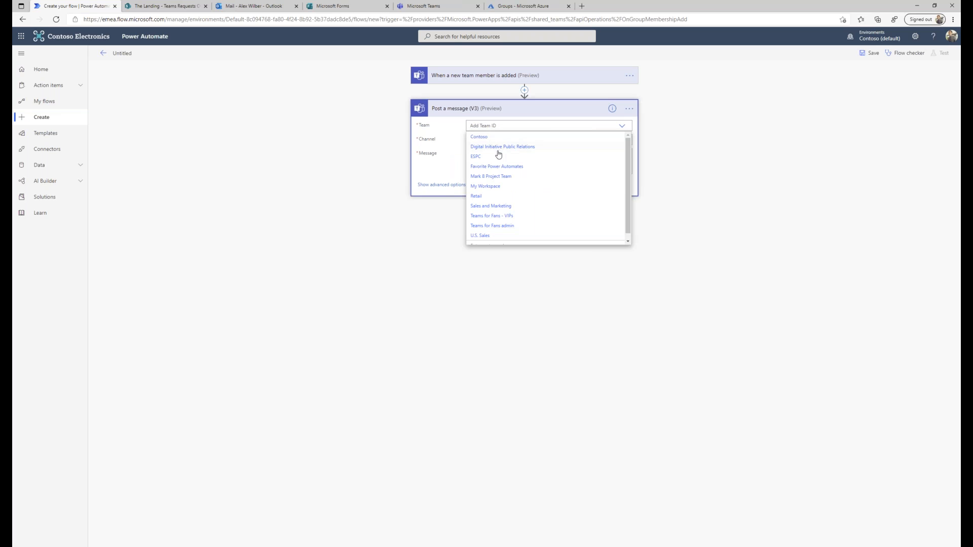
{"action": "left_click", "coordinate": [477, 156]}
{"action": "left_click", "coordinate": [519, 144]}
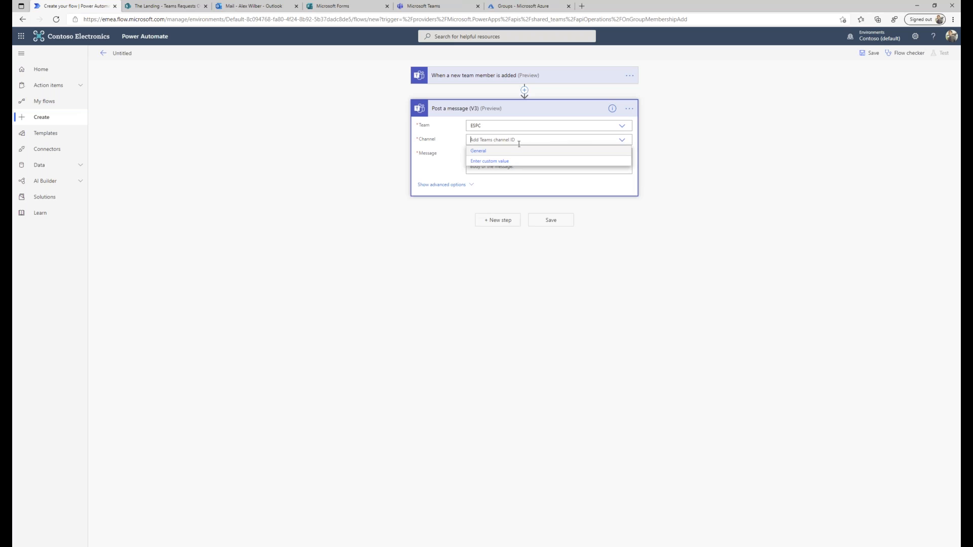
{"action": "left_click", "coordinate": [481, 151]}
{"action": "left_click", "coordinate": [482, 168]}
{"action": "type", "text": "Welcome to the Team!"}
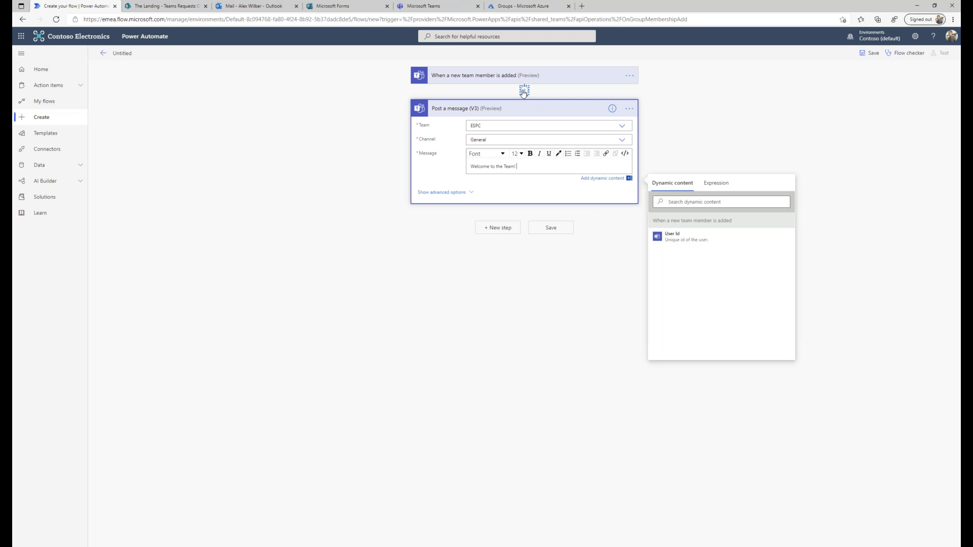
Insert an Office 365 Users Get user profile (V2) step looking up the new member's User Id.
{"action": "left_click", "coordinate": [523, 91]}
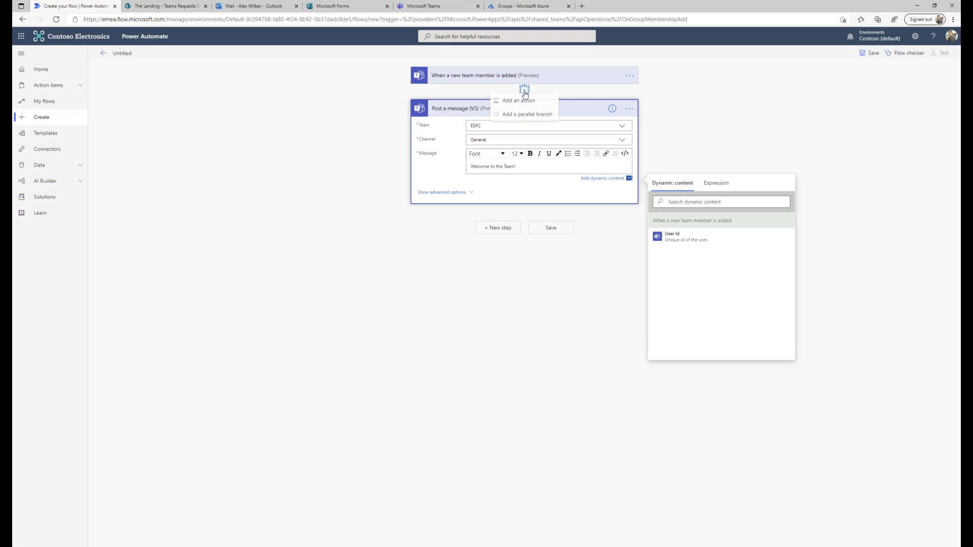
{"action": "left_click", "coordinate": [494, 101]}
{"action": "left_click", "coordinate": [467, 130]}
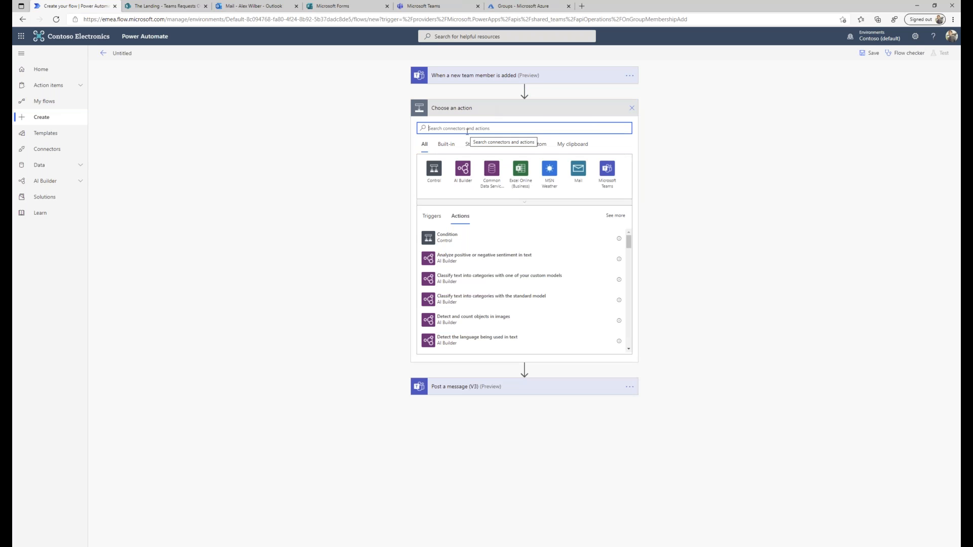
{"action": "type", "text": "office"}
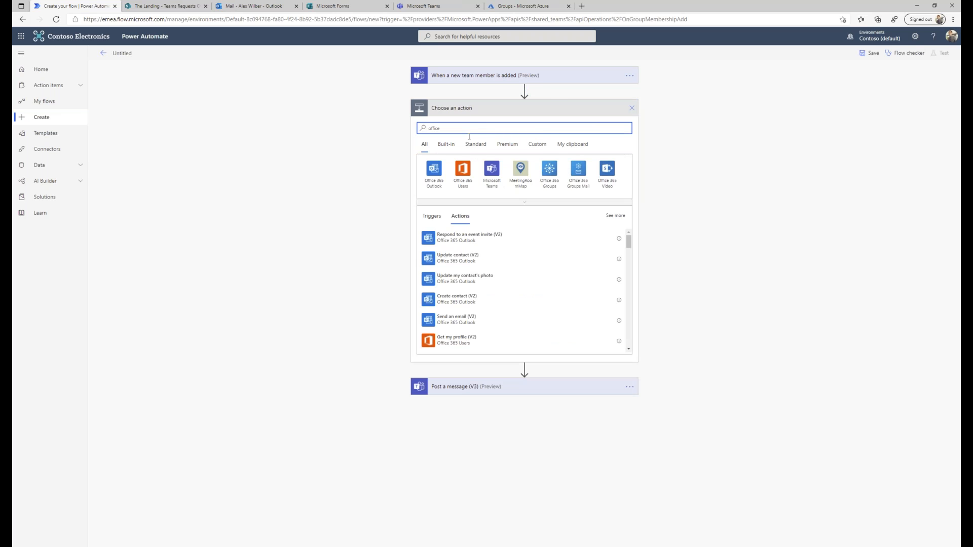
{"action": "left_click", "coordinate": [463, 171]}
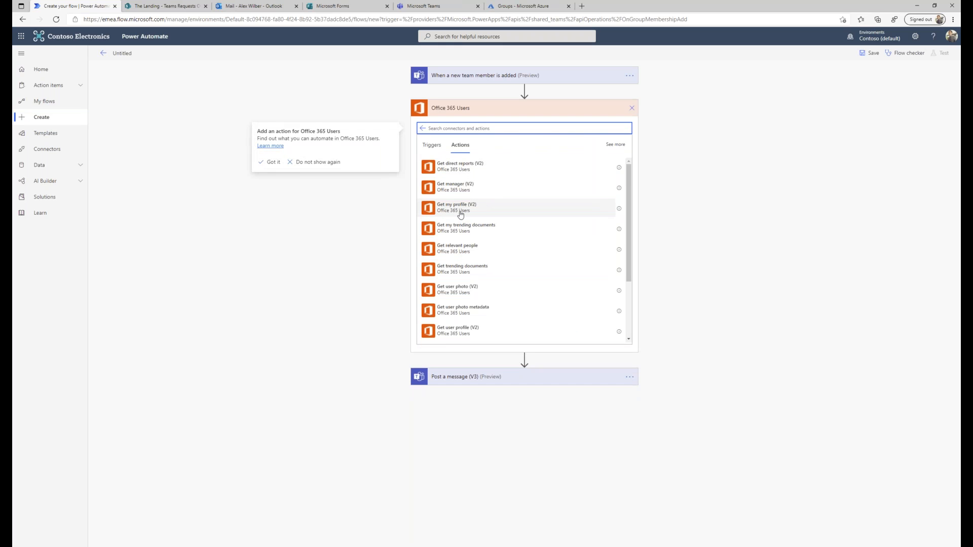
{"action": "left_click", "coordinate": [460, 305]}
{"action": "left_click", "coordinate": [497, 124]}
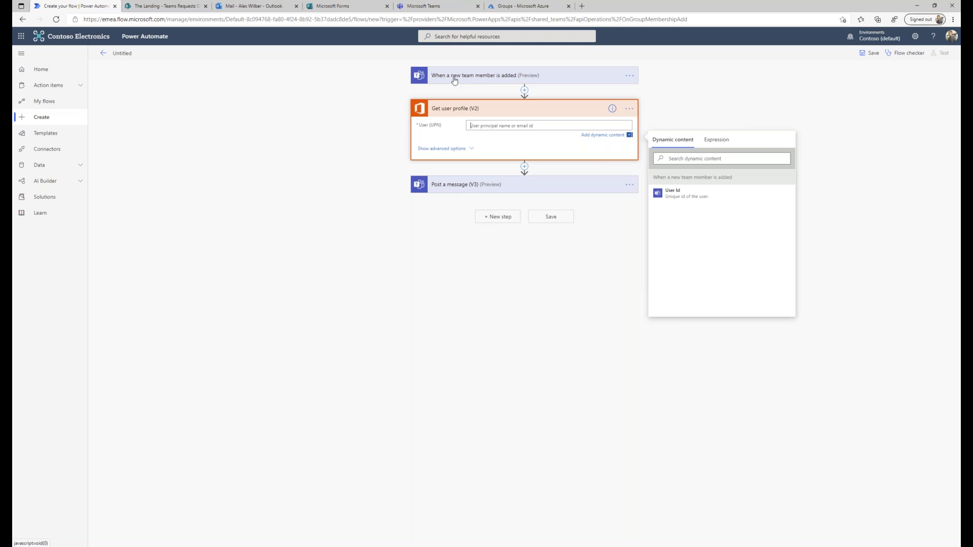
{"action": "left_click", "coordinate": [675, 195]}
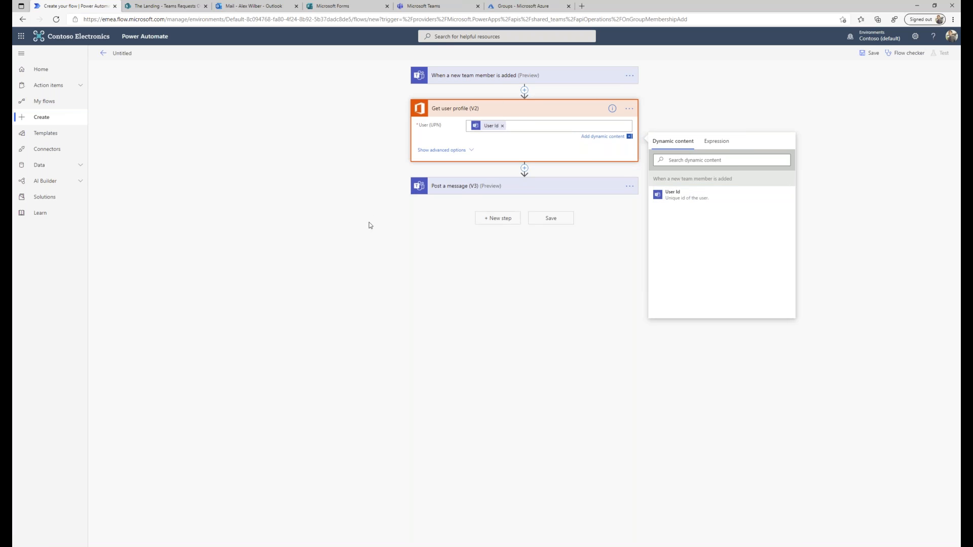
{"action": "left_click", "coordinate": [479, 254]}
Change the message to 'Welcome to the team' plus the member's Display Name and '!', then save.
{"action": "left_click", "coordinate": [518, 184]}
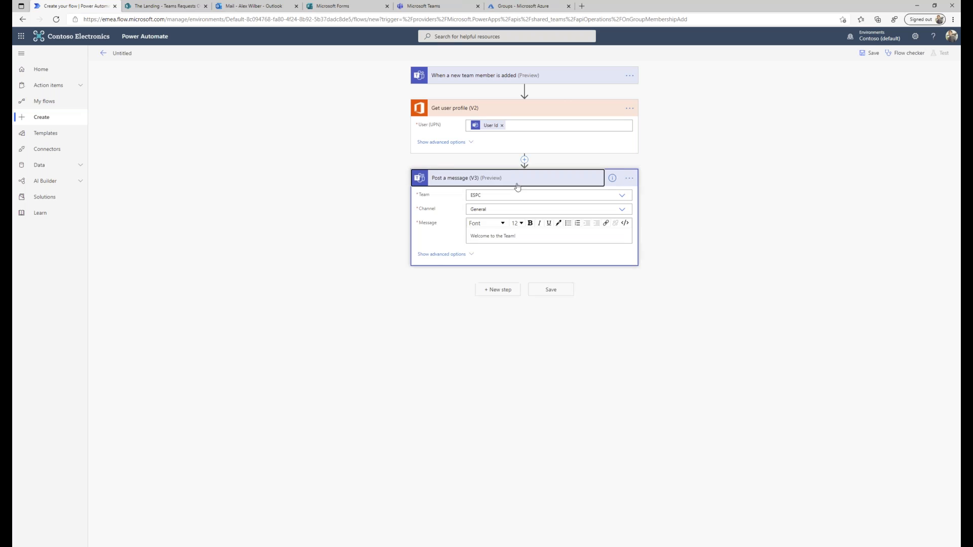
{"action": "left_click", "coordinate": [517, 235]}
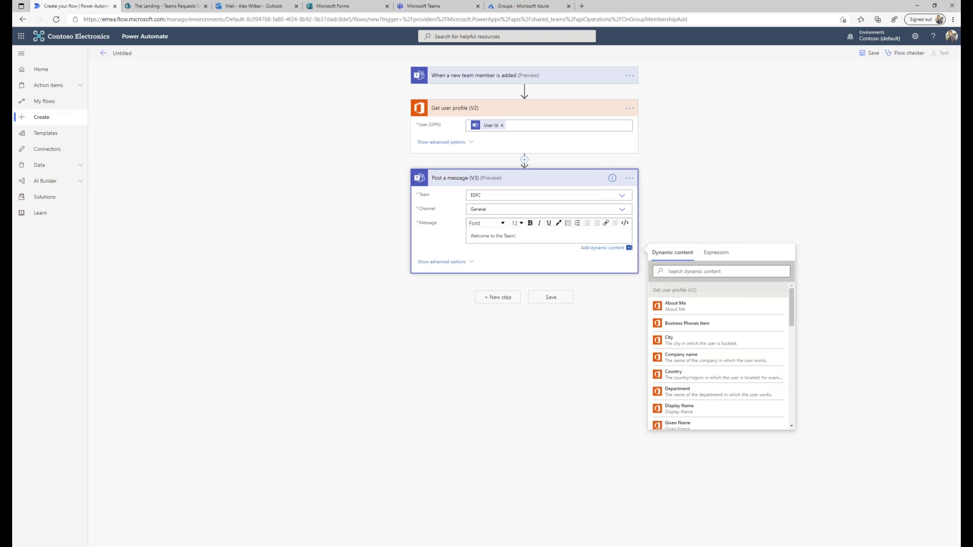
{"action": "key", "text": "Left"}
{"action": "key", "text": "Return"}
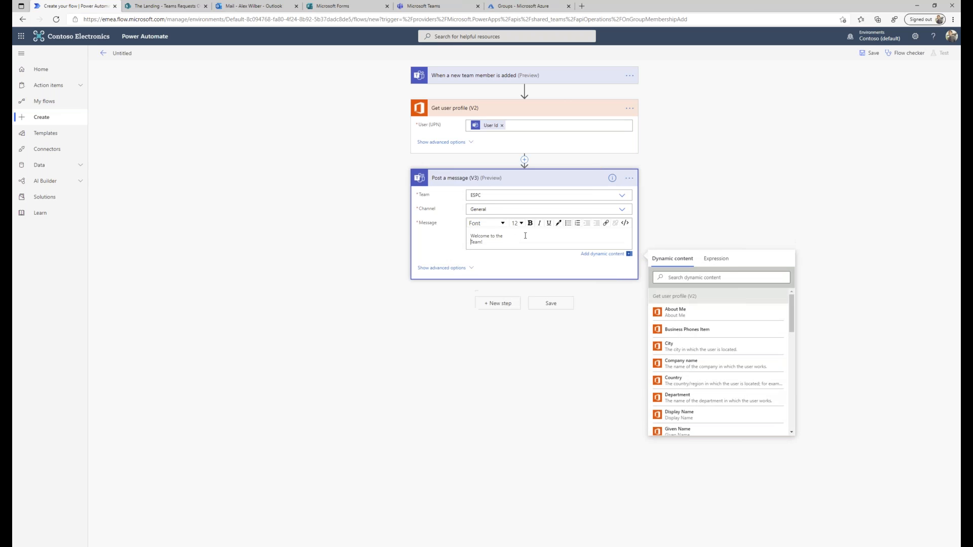
{"action": "key", "text": "BackSpace"}
{"action": "key", "text": "Delete"}
{"action": "type", "text": "to the t"}
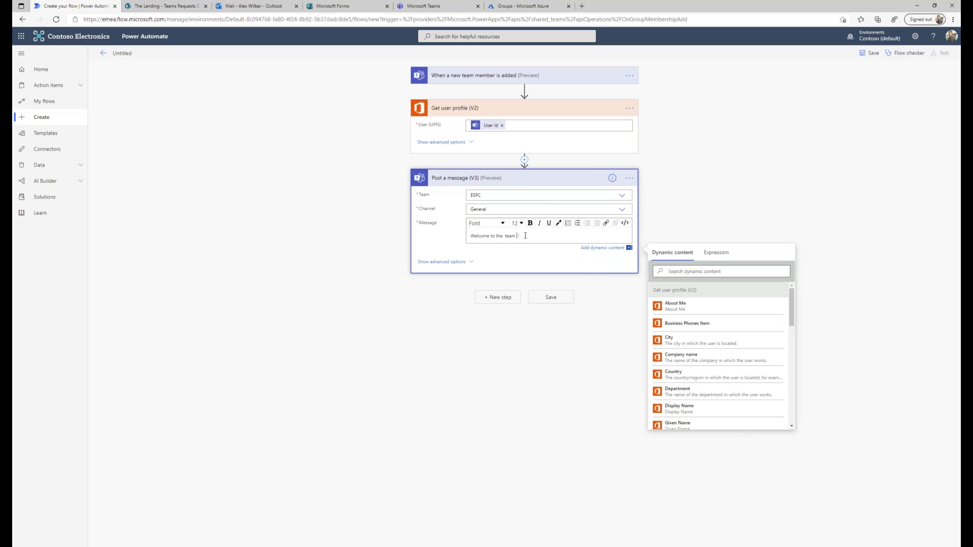
{"action": "scroll", "coordinate": [720, 355], "scroll_direction": "down", "scroll_amount": 1}
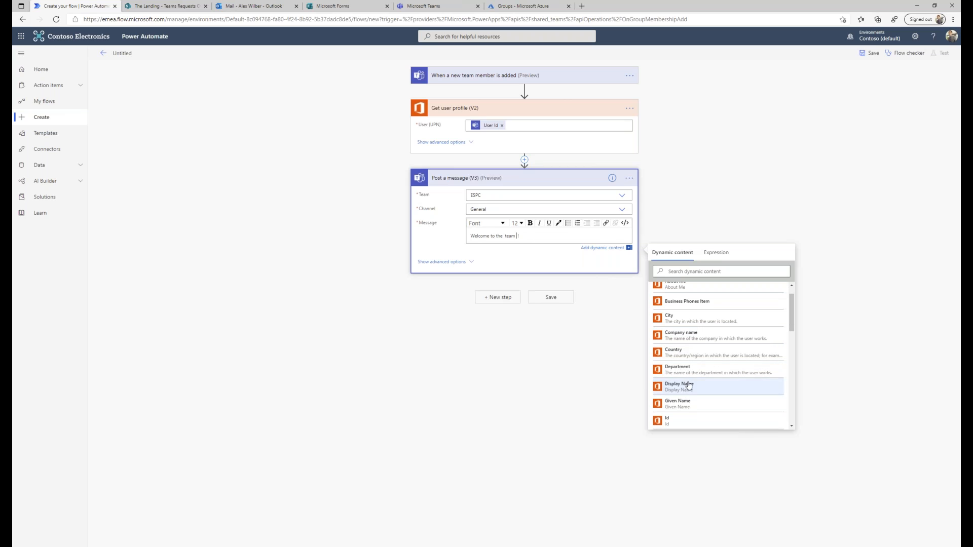
{"action": "left_click", "coordinate": [679, 384]}
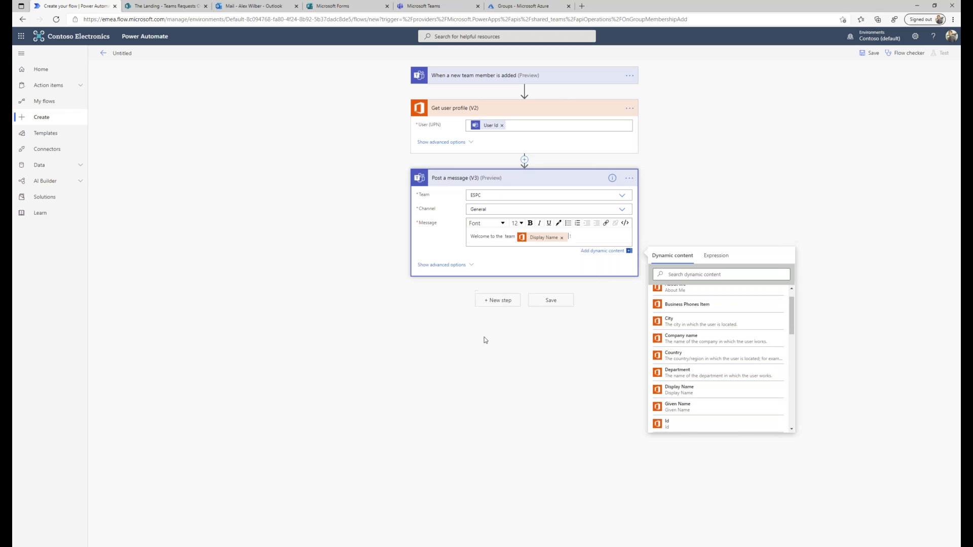
{"action": "left_click", "coordinate": [551, 301]}
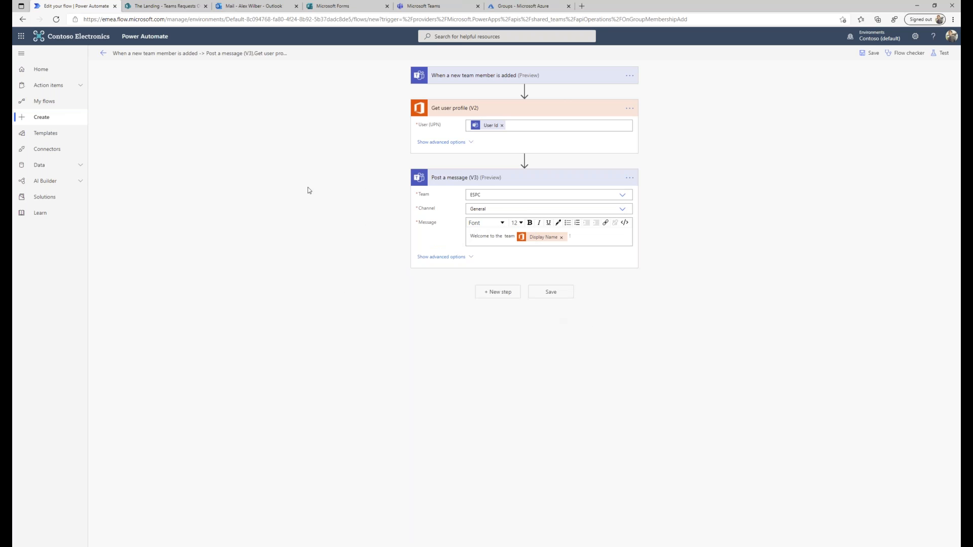
Confirm Flow checker shows no errors or warnings, then start a manually triggered test run.
{"action": "left_click", "coordinate": [911, 55]}
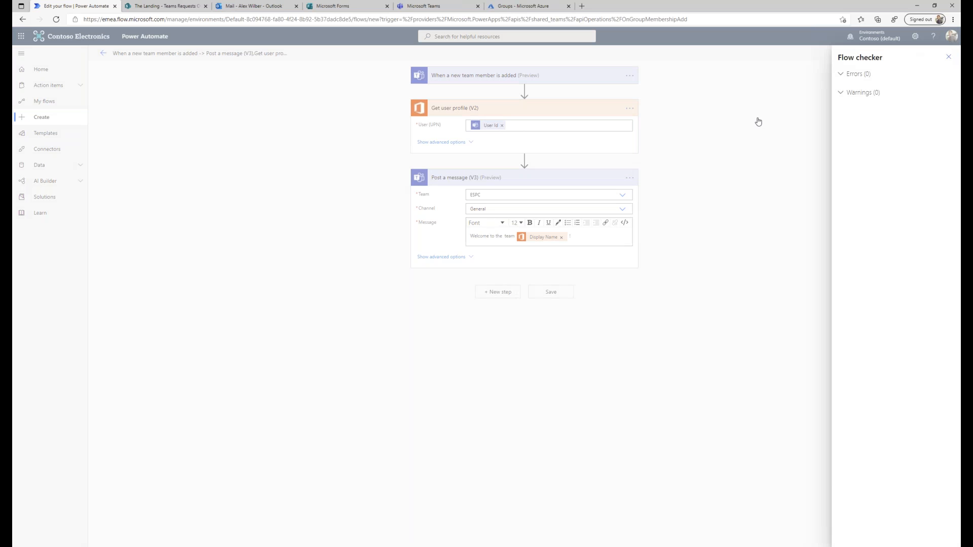
{"action": "left_click", "coordinate": [949, 57]}
{"action": "left_click", "coordinate": [941, 53]}
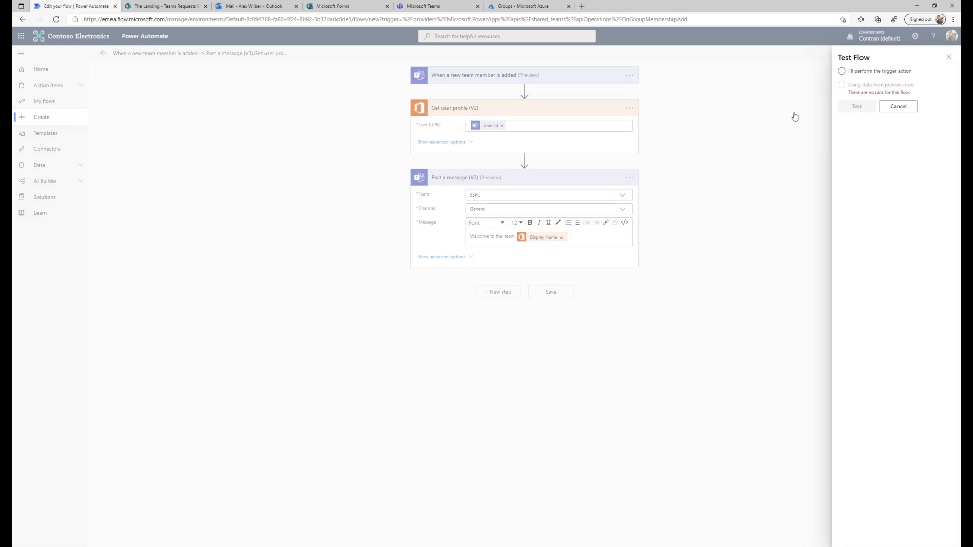
{"action": "left_click", "coordinate": [841, 72]}
{"action": "left_click", "coordinate": [852, 108]}
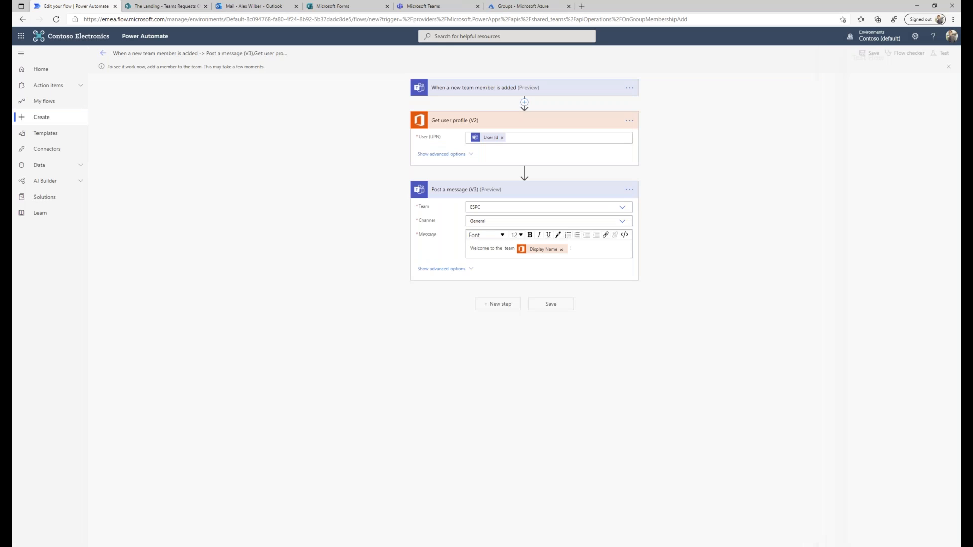
In Teams, add a colleague to the ESPC team as a new member.
{"action": "left_click", "coordinate": [414, 7]}
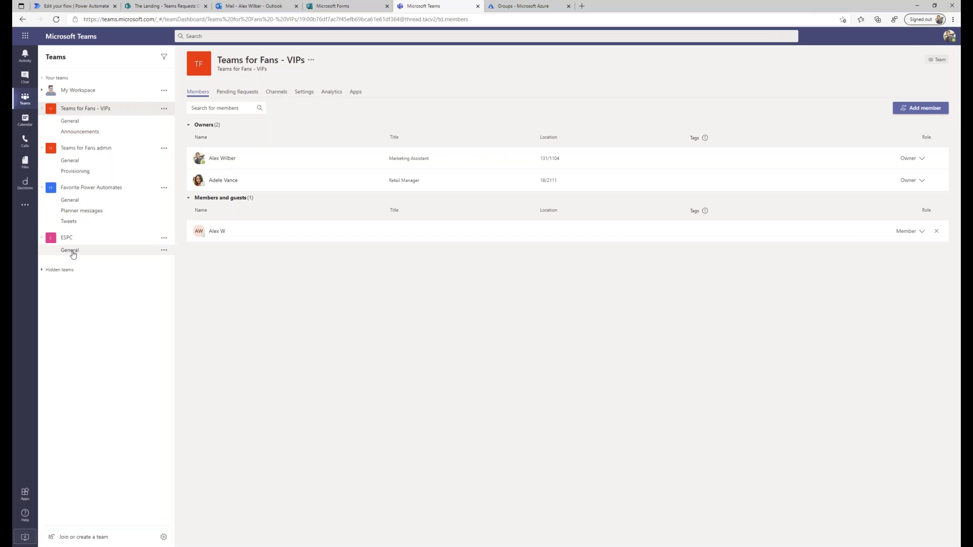
{"action": "left_click", "coordinate": [164, 238]}
{"action": "left_click", "coordinate": [187, 296]}
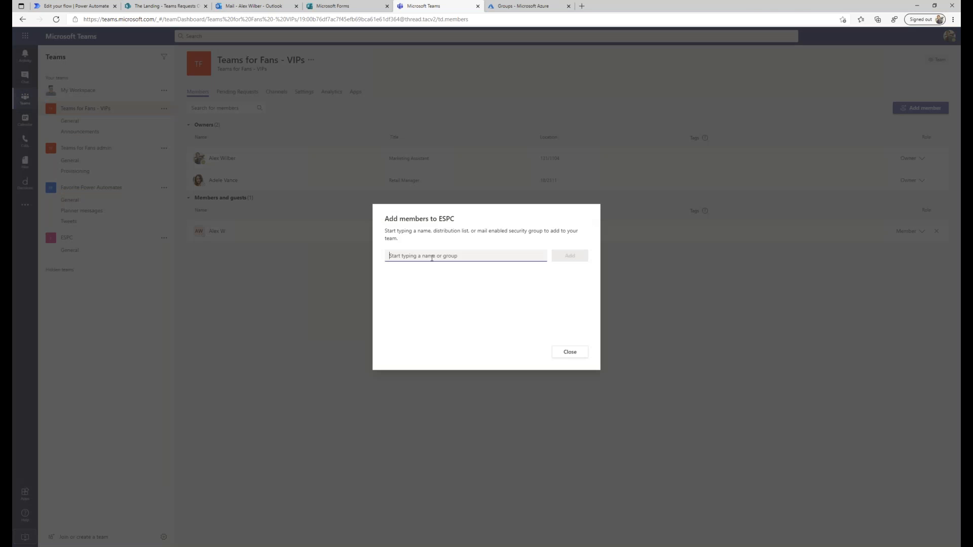
{"action": "type", "text": "Meg"}
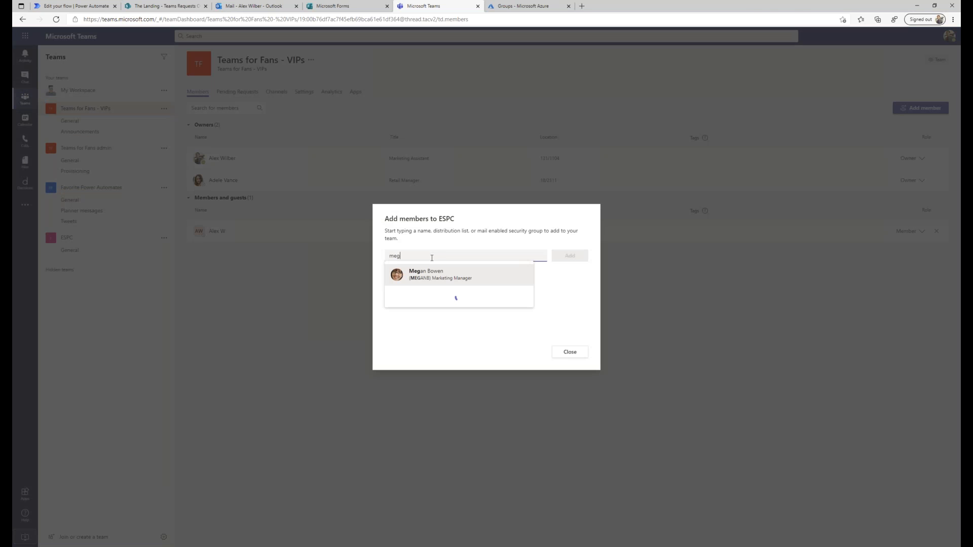
{"action": "left_click", "coordinate": [463, 274]}
{"action": "left_click", "coordinate": [564, 260]}
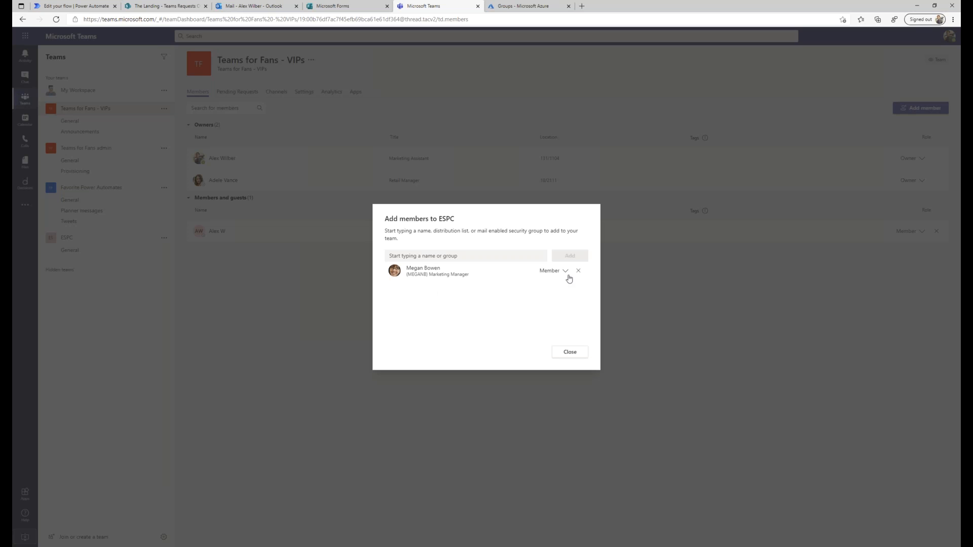
{"action": "left_click", "coordinate": [570, 351]}
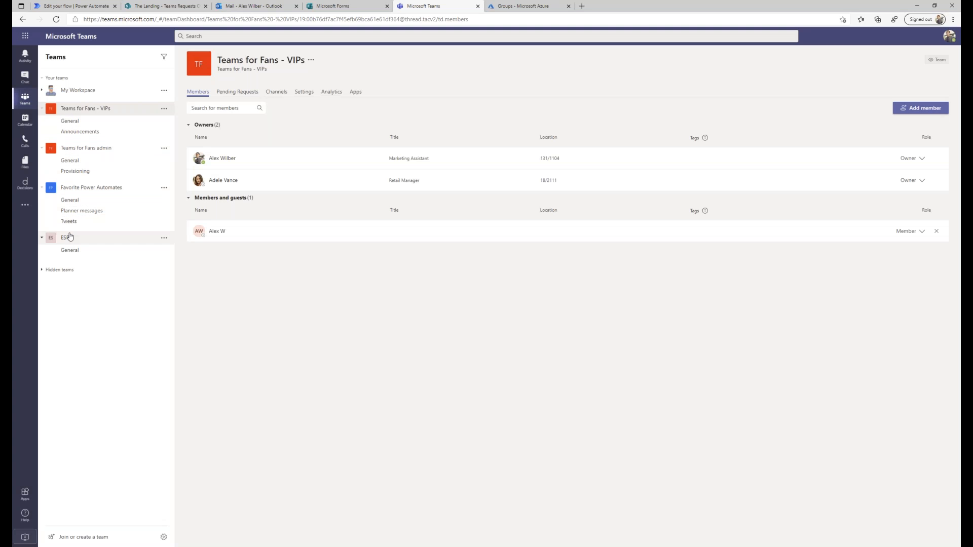
Open ESPC's General channel, review the team's member list, and return to the running flow.
{"action": "left_click", "coordinate": [68, 251]}
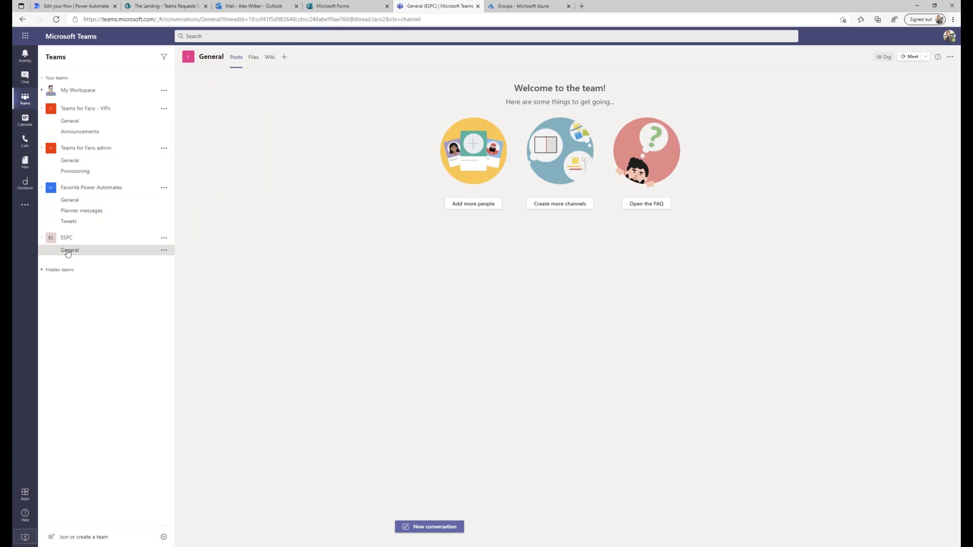
{"action": "left_click", "coordinate": [163, 238]}
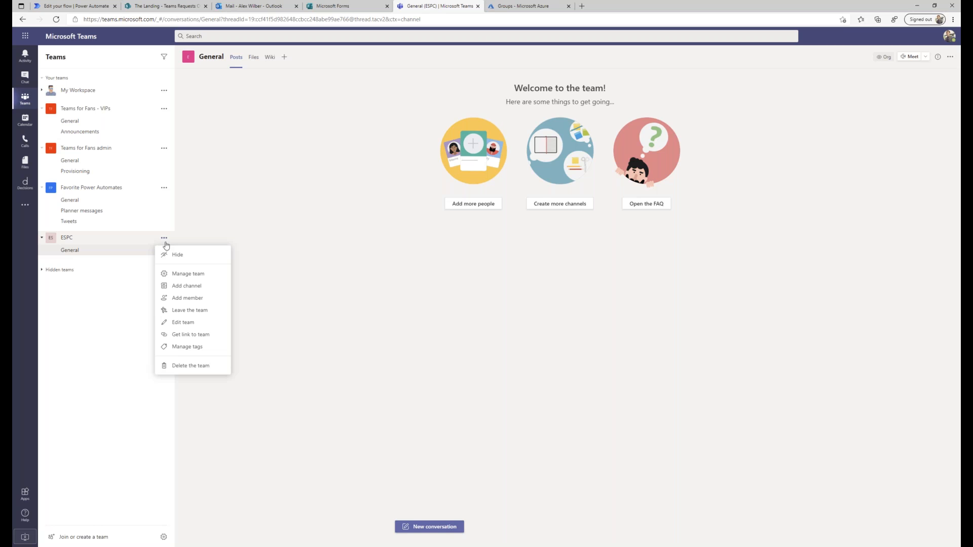
{"action": "left_click", "coordinate": [189, 274]}
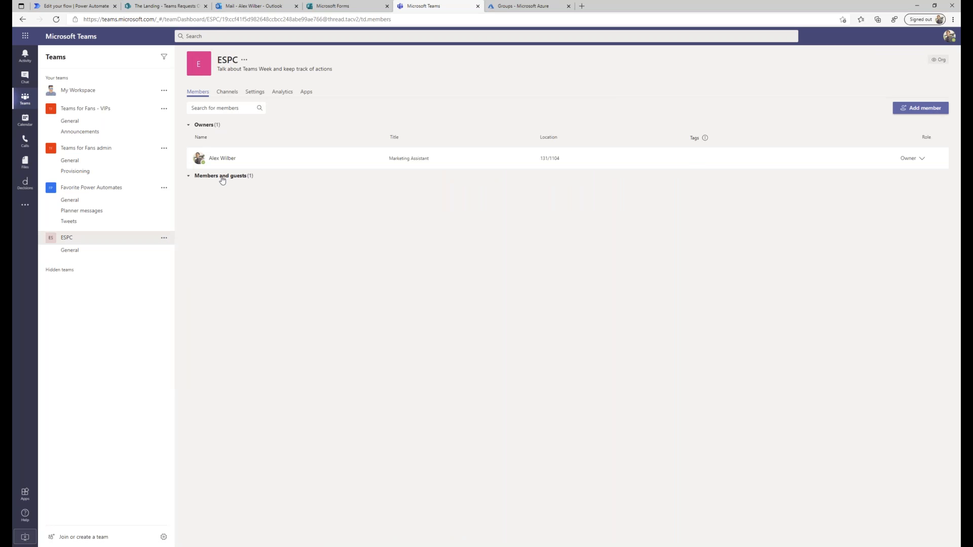
{"action": "left_click", "coordinate": [527, 6]}
{"action": "left_click", "coordinate": [162, 6]}
{"action": "left_click", "coordinate": [93, 7]}
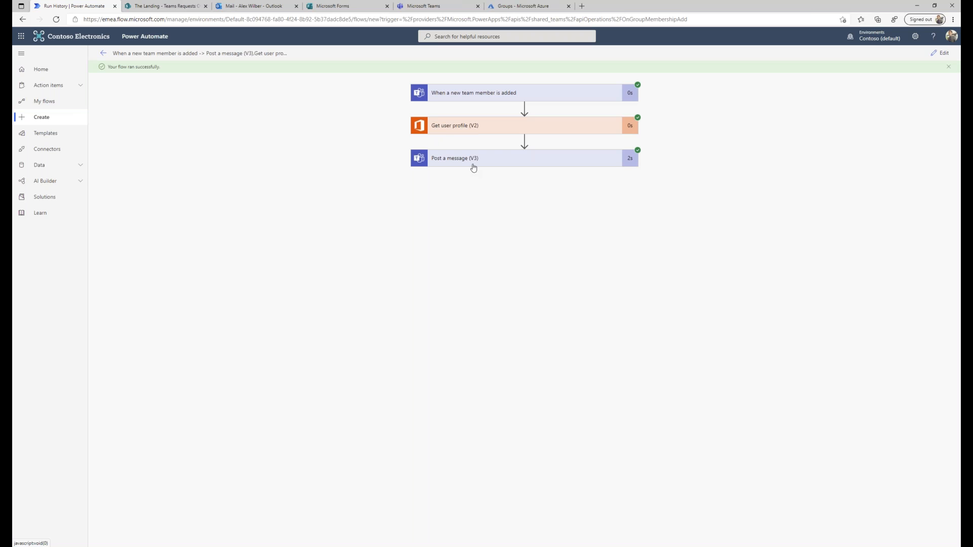
Confirm the 'Welcome to the team' posts in ESPC General, then go back to the flow's run history.
{"action": "left_click", "coordinate": [433, 6]}
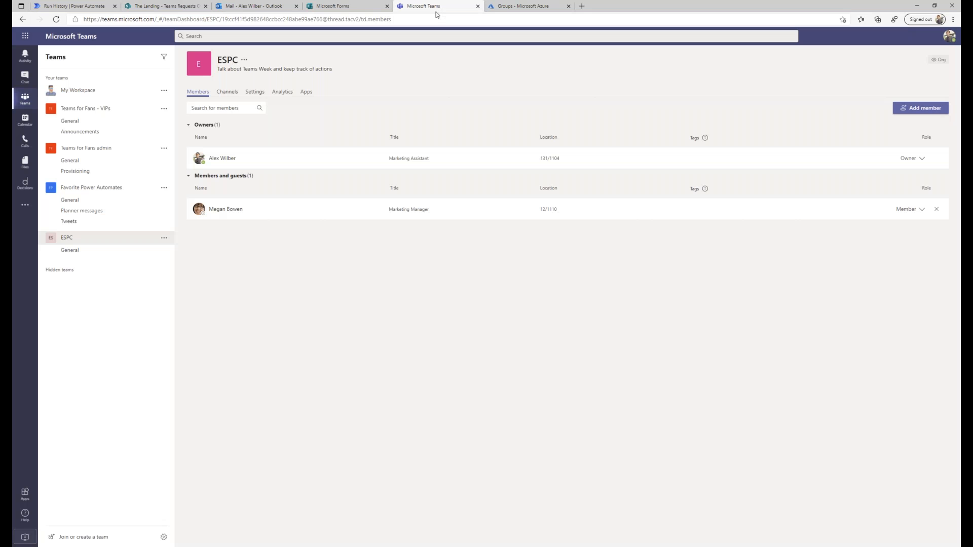
{"action": "left_click", "coordinate": [71, 248]}
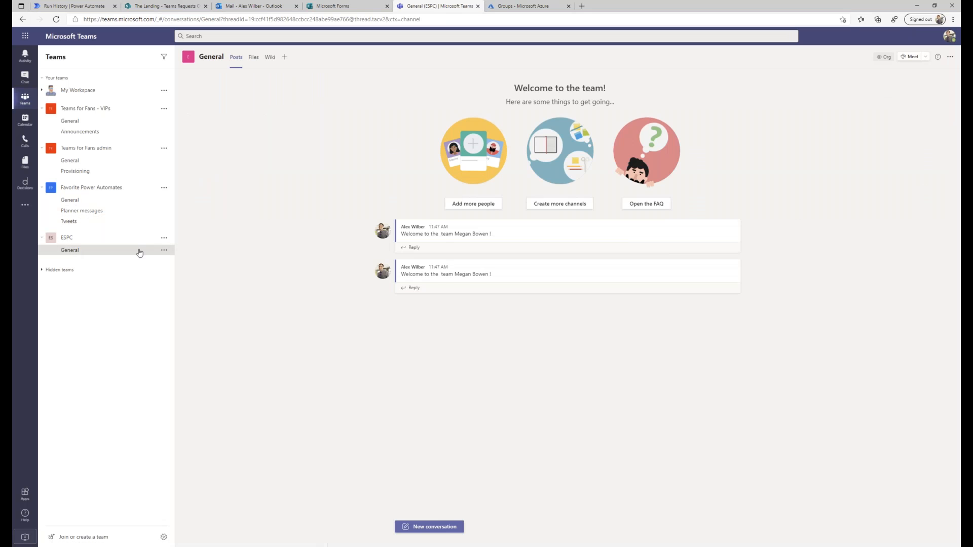
{"action": "double_click", "coordinate": [290, 270]}
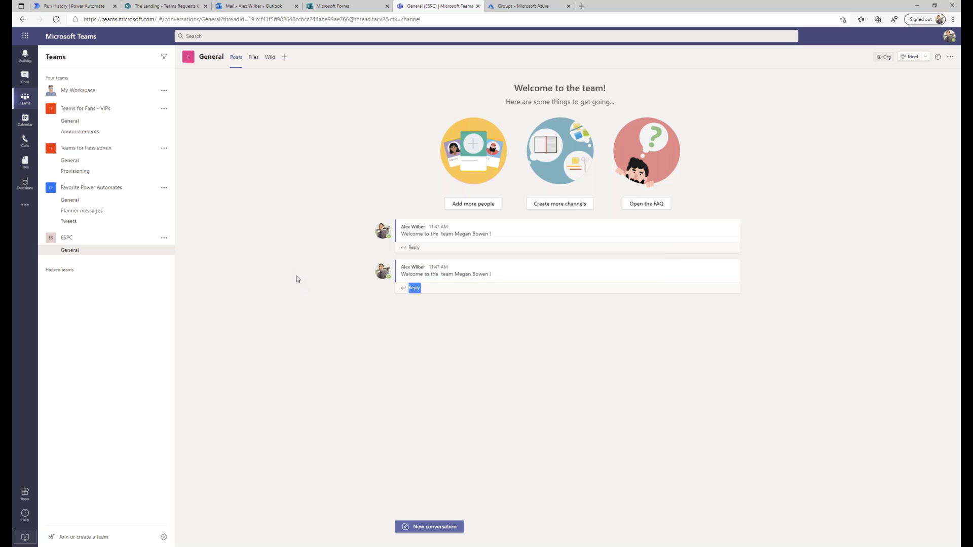
{"action": "left_click", "coordinate": [81, 11]}
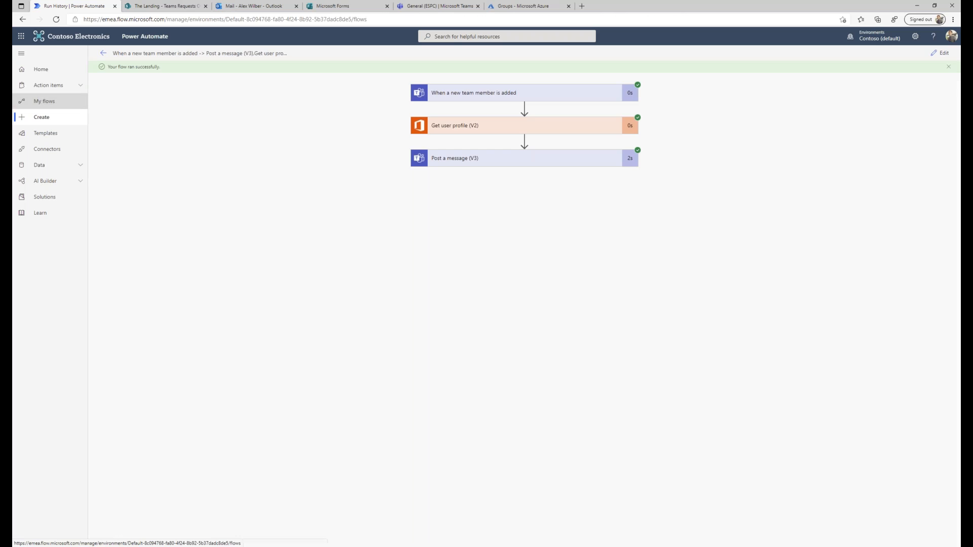
Edit the 'Welcome messages new member' flow and expand its Get manager and Post a message steps.
{"action": "left_click", "coordinate": [40, 103]}
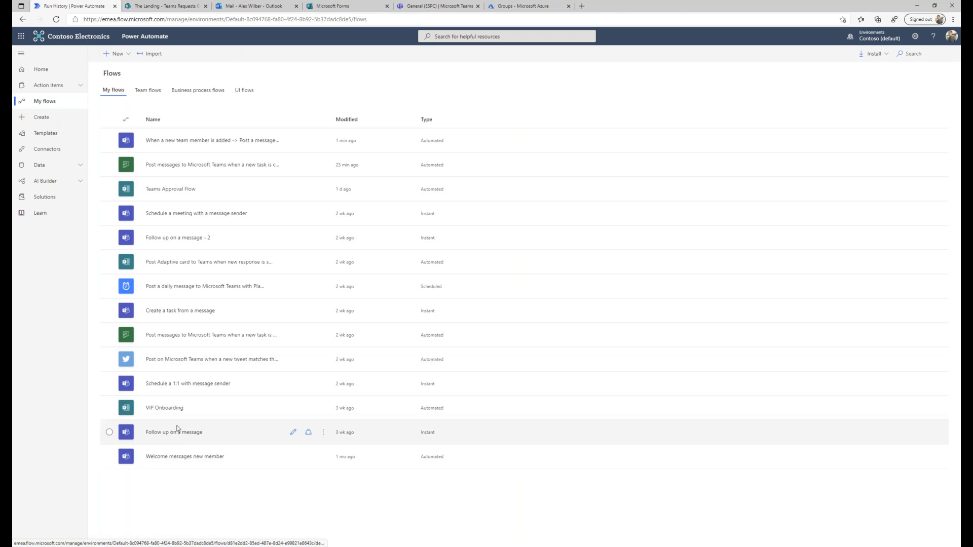
{"action": "left_click", "coordinate": [178, 457]}
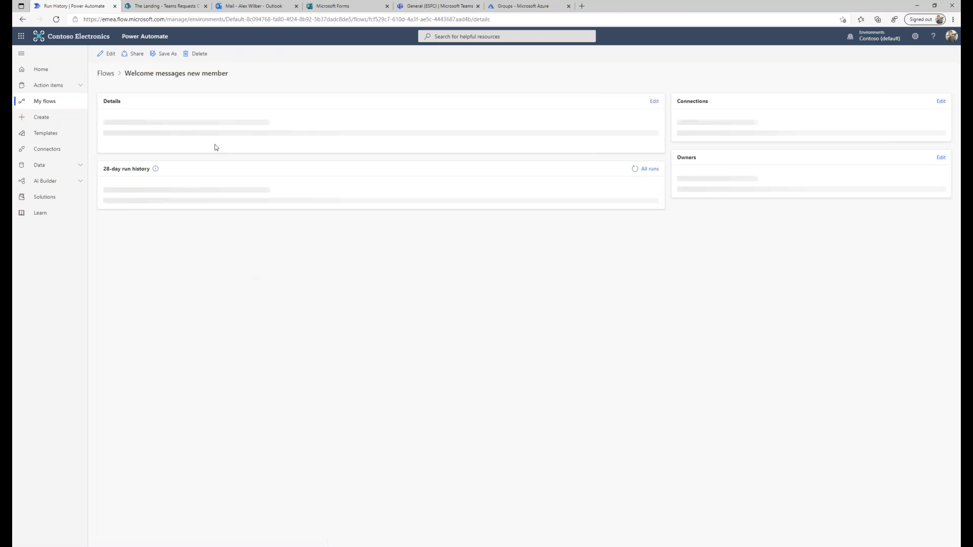
{"action": "left_click", "coordinate": [109, 54]}
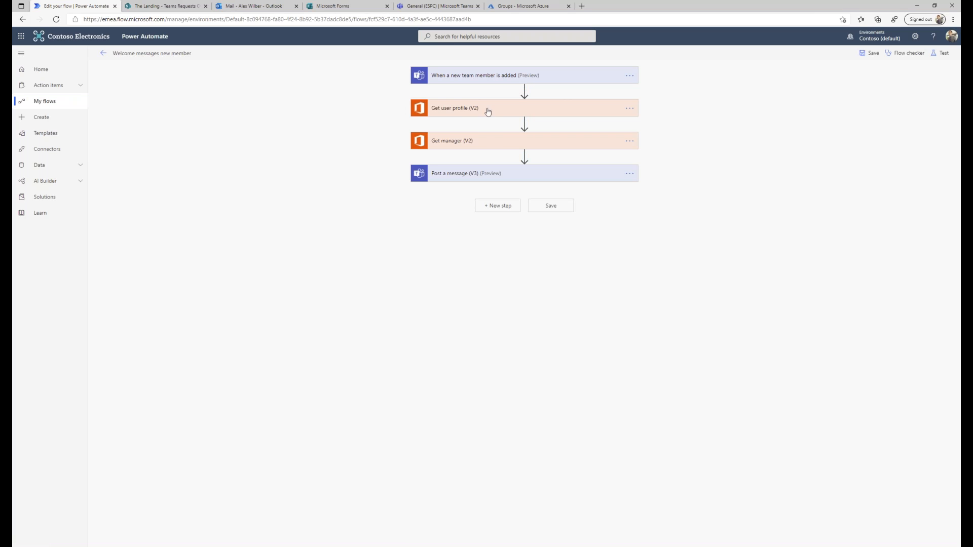
{"action": "left_click", "coordinate": [487, 147]}
{"action": "left_click", "coordinate": [522, 212]}
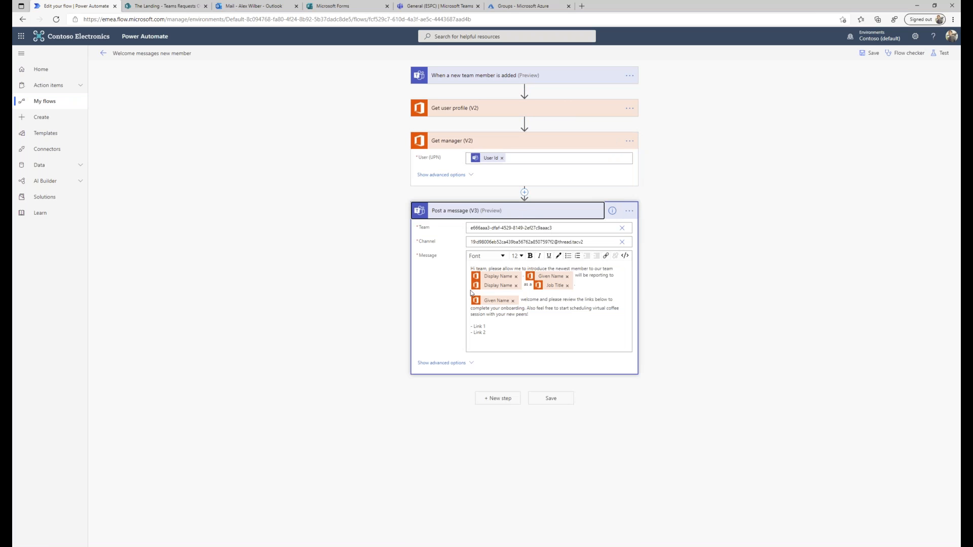